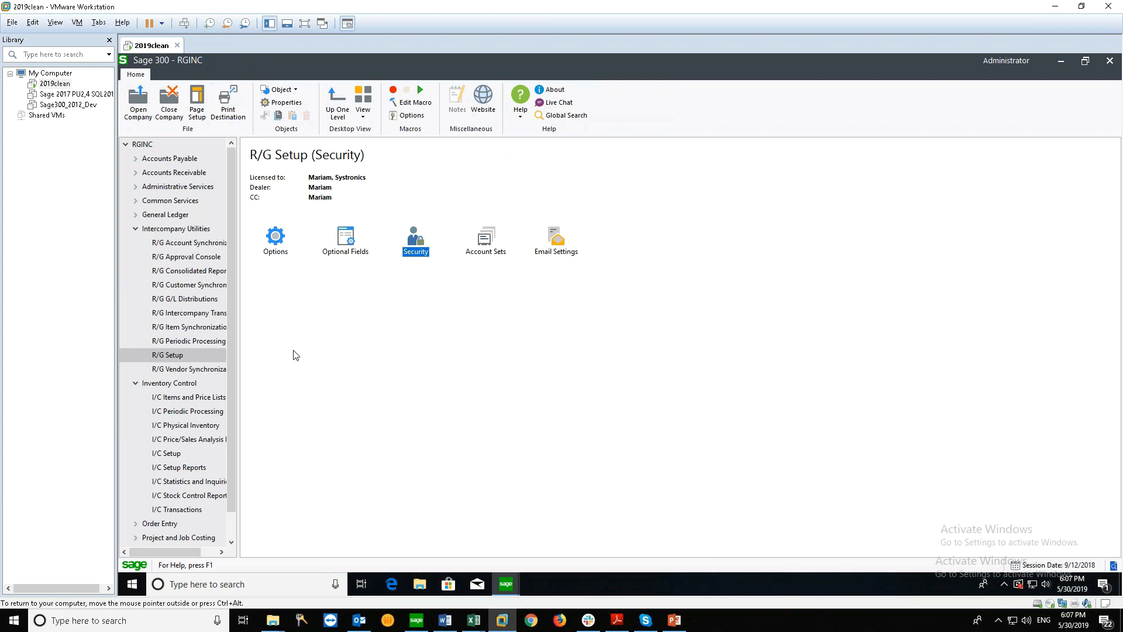
Step: Start a new purchase order in the Purchase Orders transactions of RGINC for the Intercompany Vendor
scroll(151, 389, down, 1)
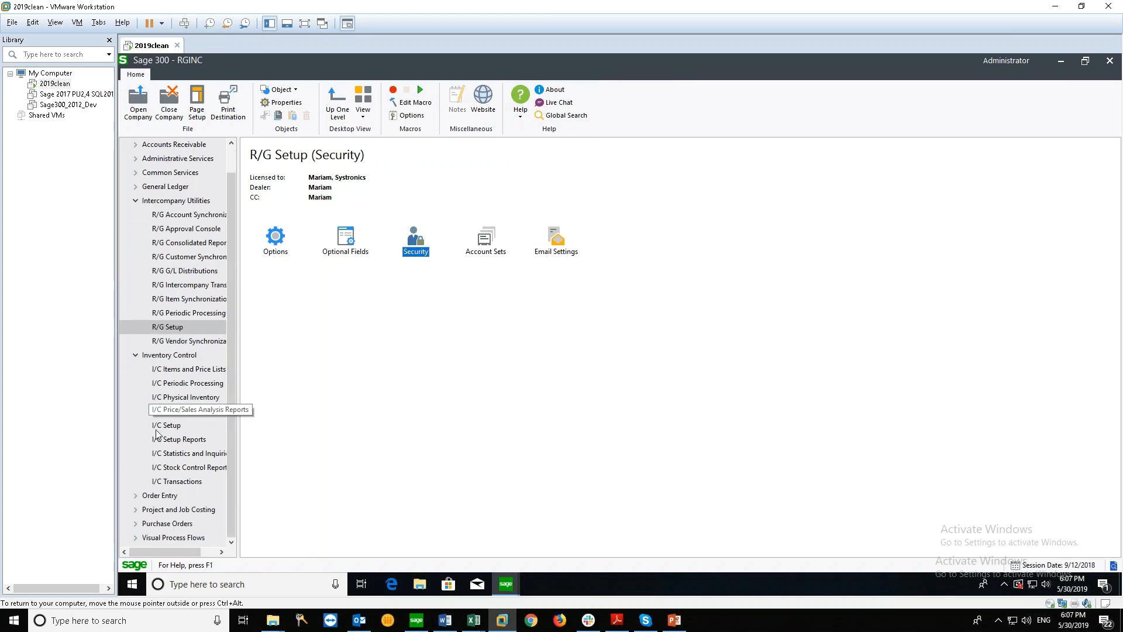
click(138, 355)
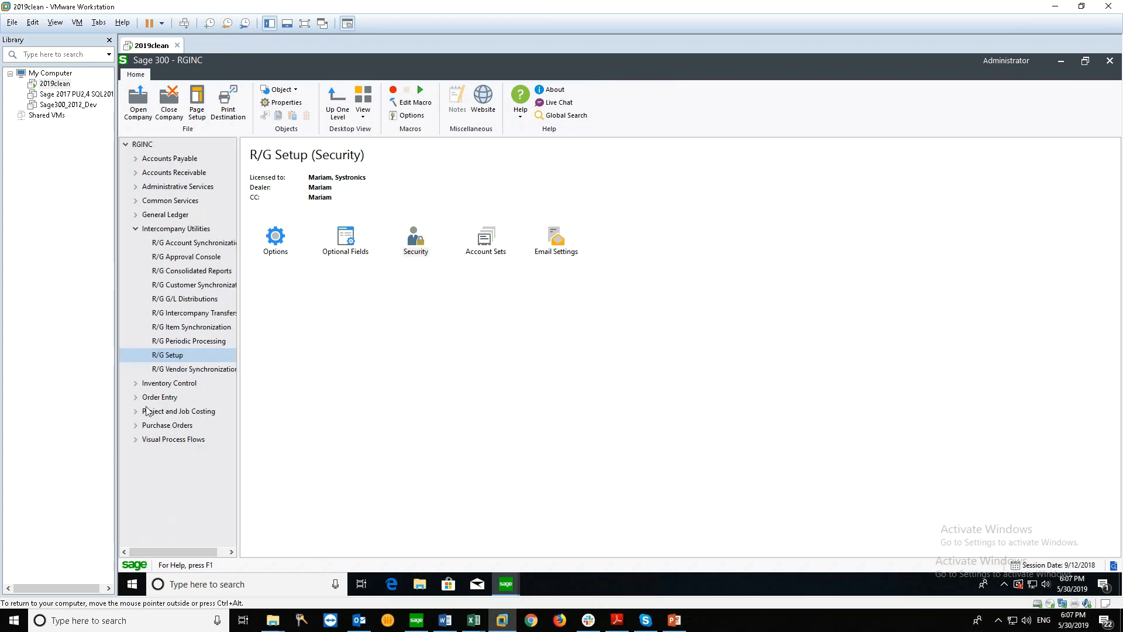
click(140, 426)
scroll(182, 447, down, 1)
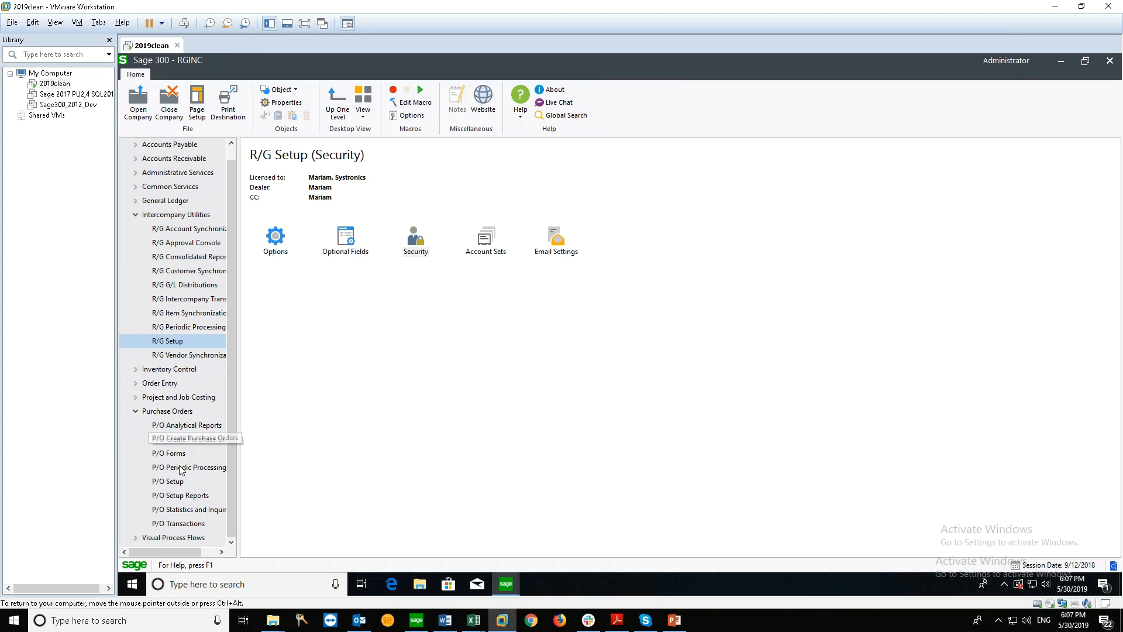
click(176, 524)
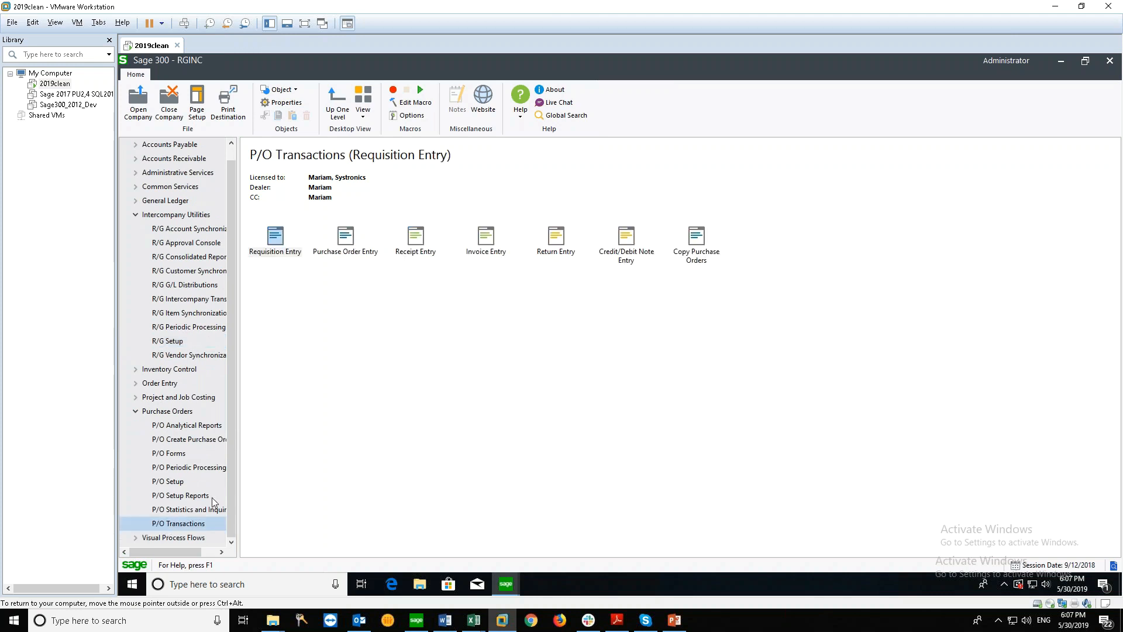
click(350, 241)
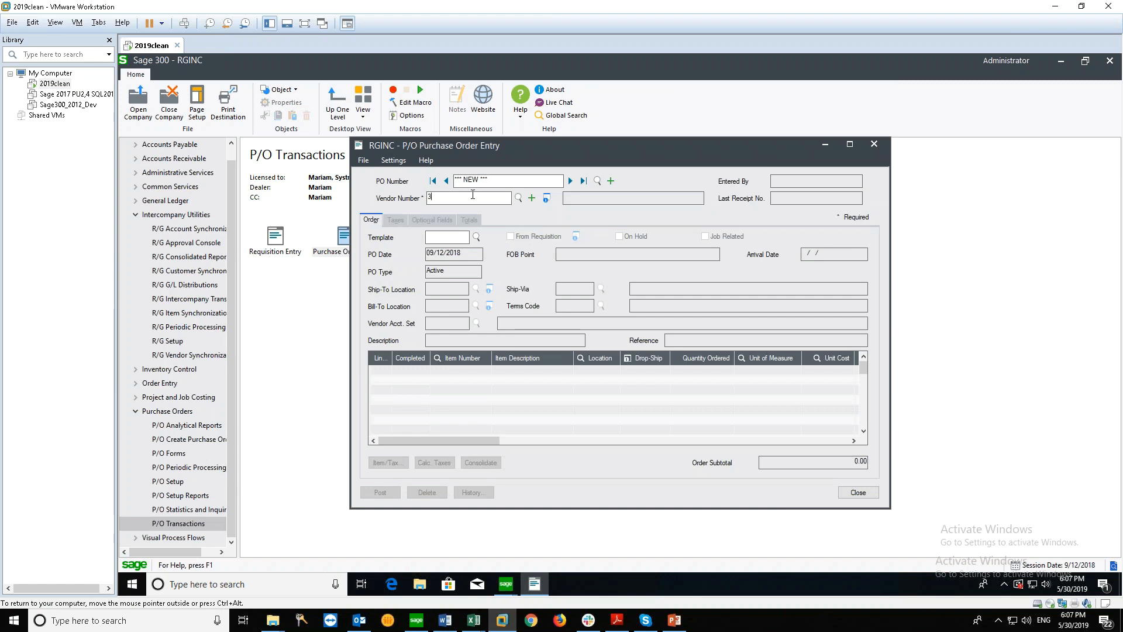
key(Tab)
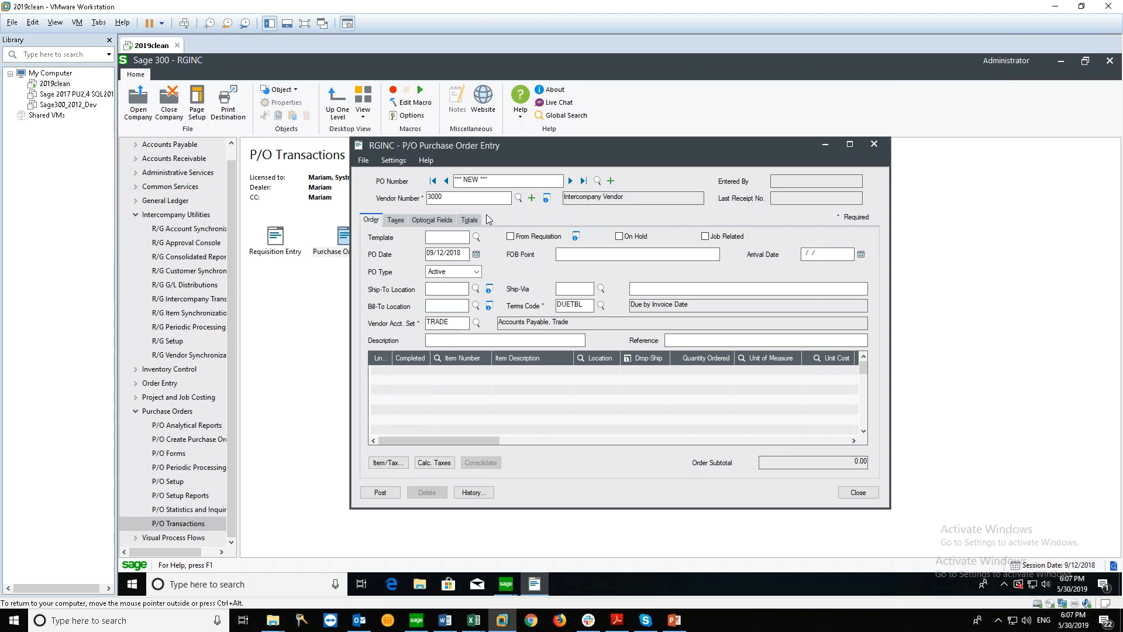
Step: Add an order line for item A1-103/0, Fluorescent Desk Lamp, at location 1 with an ordered quantity of 2
click(441, 373)
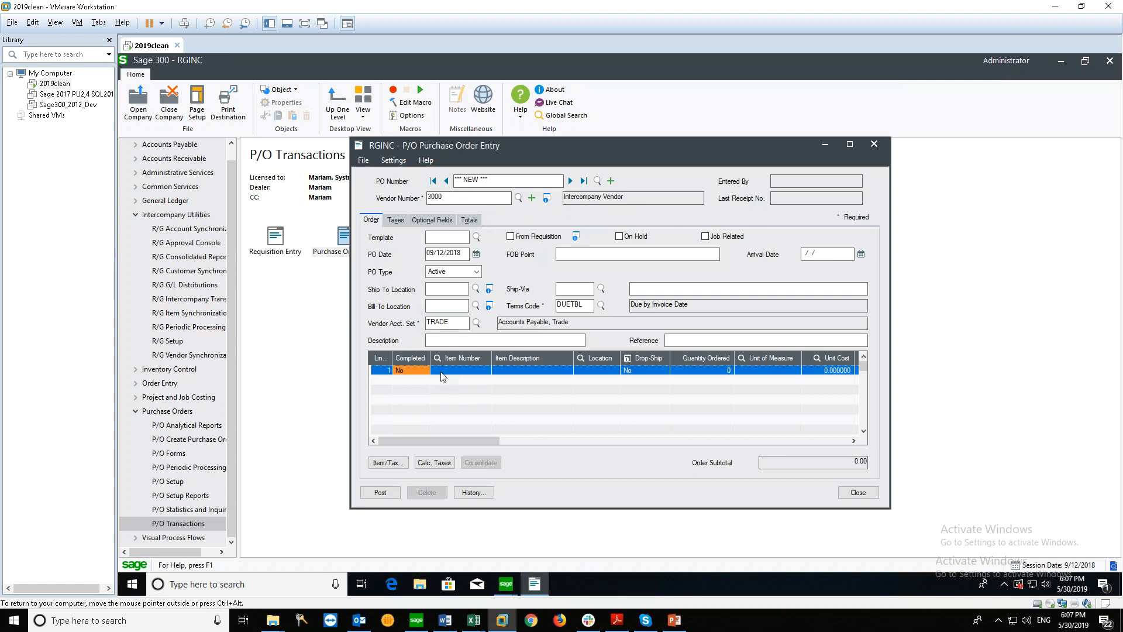
click(486, 373)
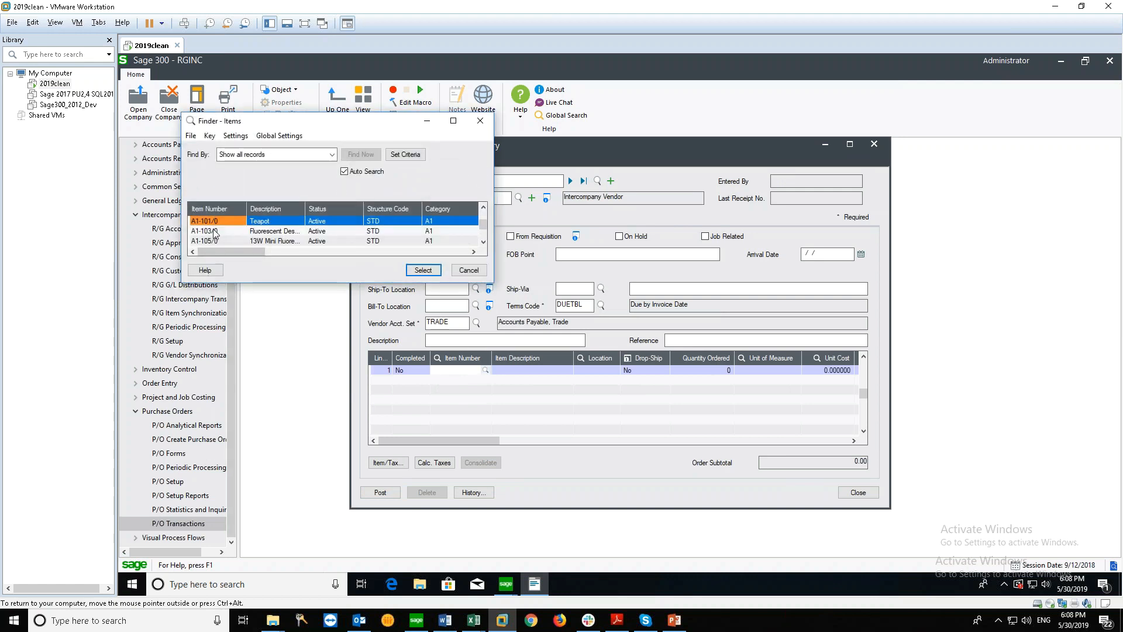
click(213, 229)
click(423, 269)
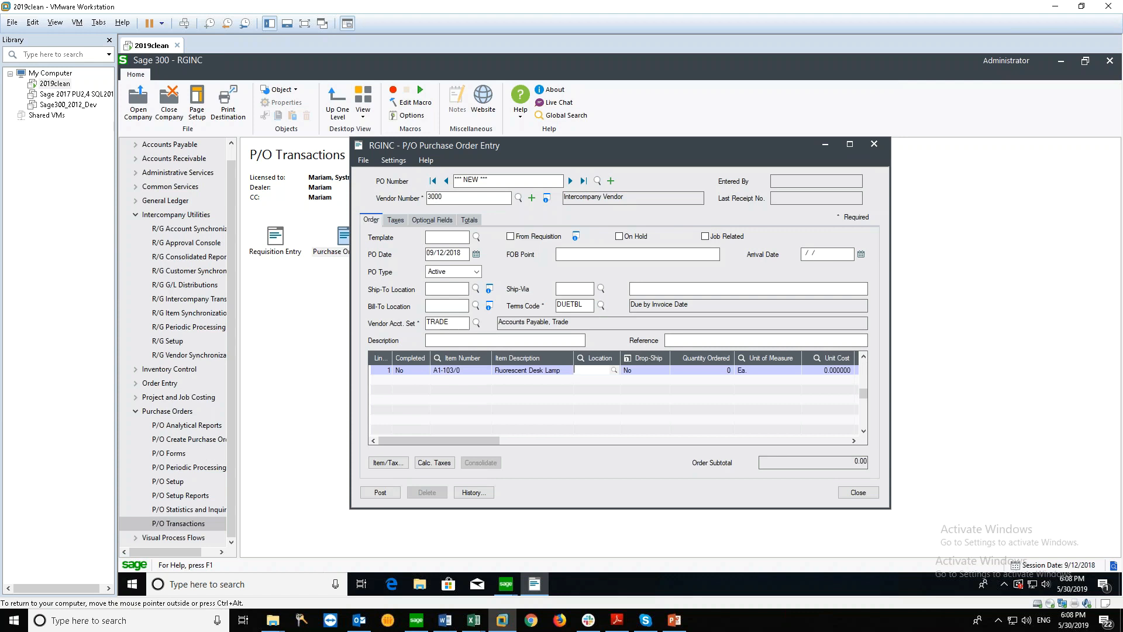
text(1)
key(Tab)
click(715, 370)
text(2)
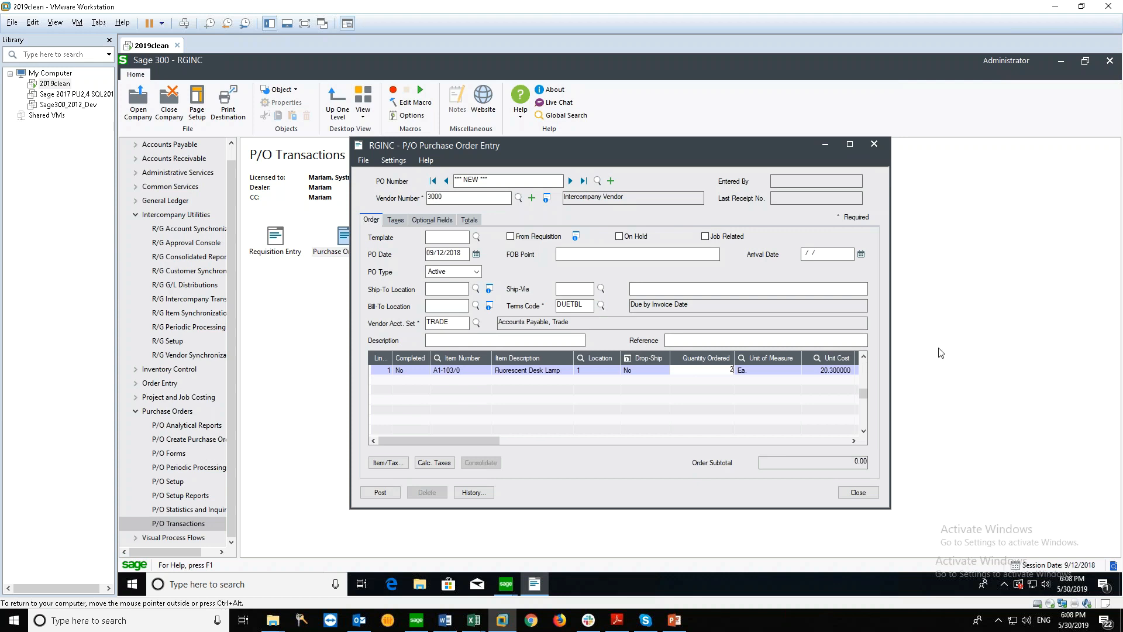
click(740, 407)
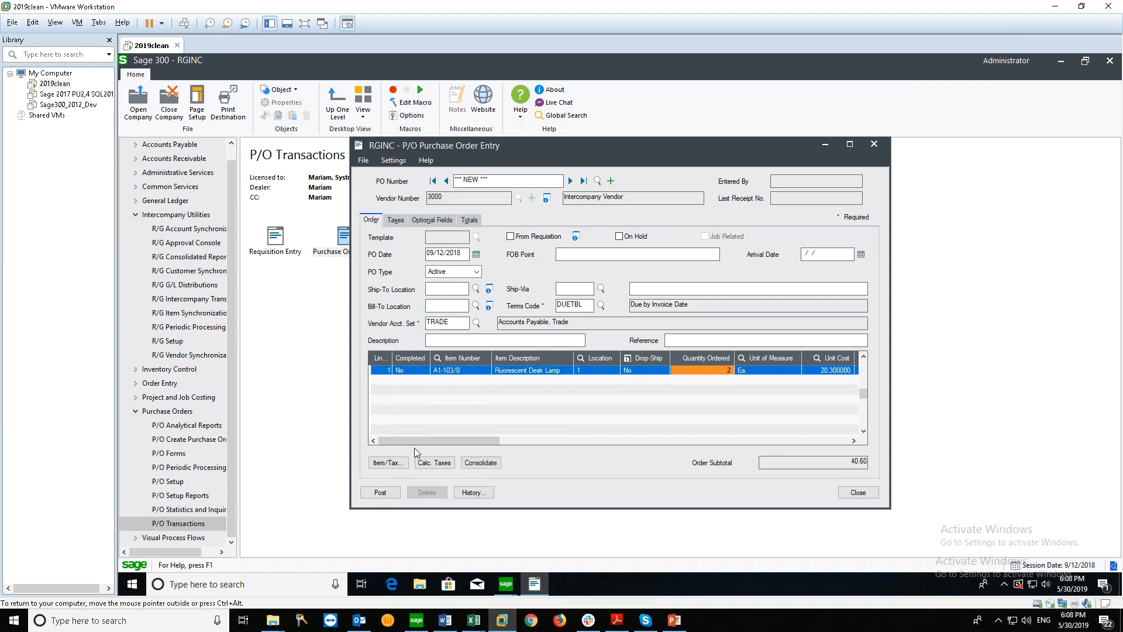
Step: Post the purchase order without printing it and close Purchase Order Entry
click(387, 490)
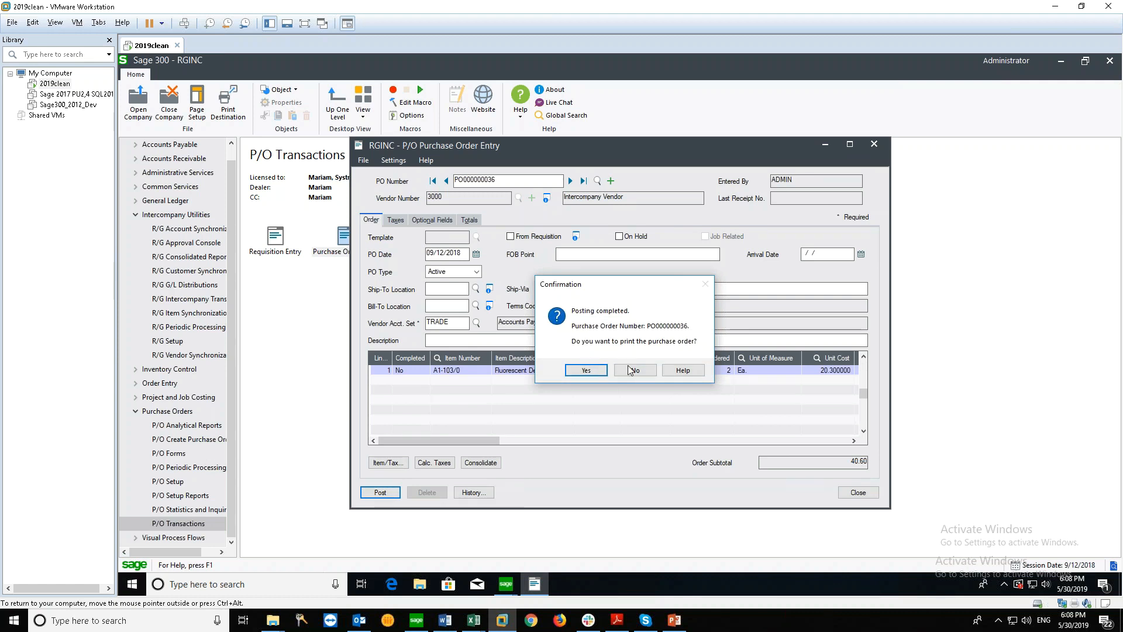
click(632, 368)
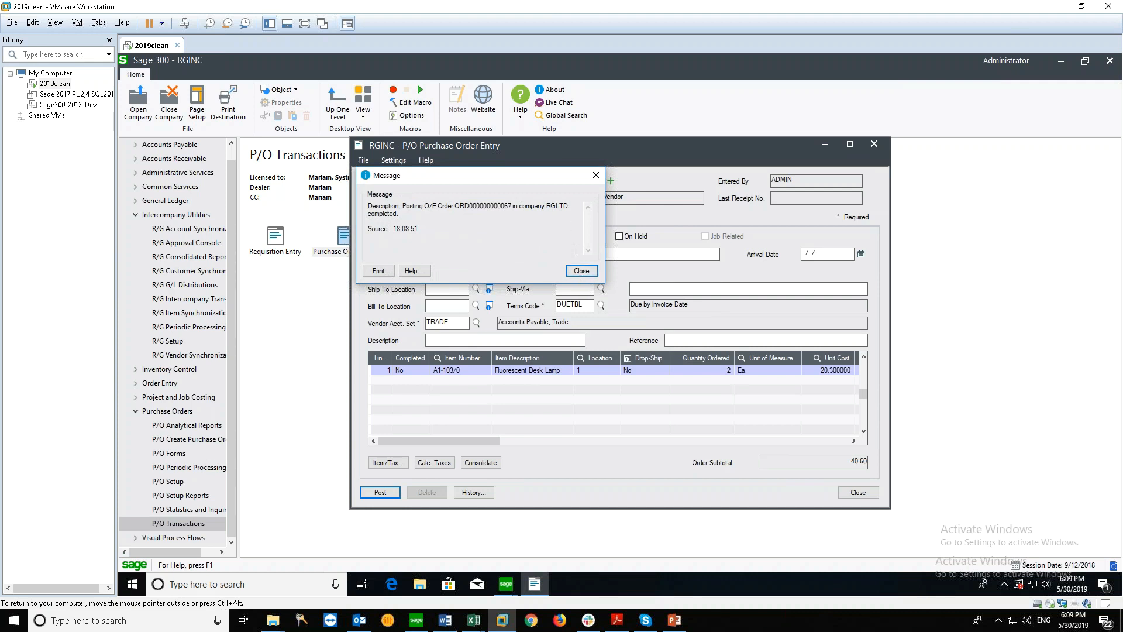
click(582, 271)
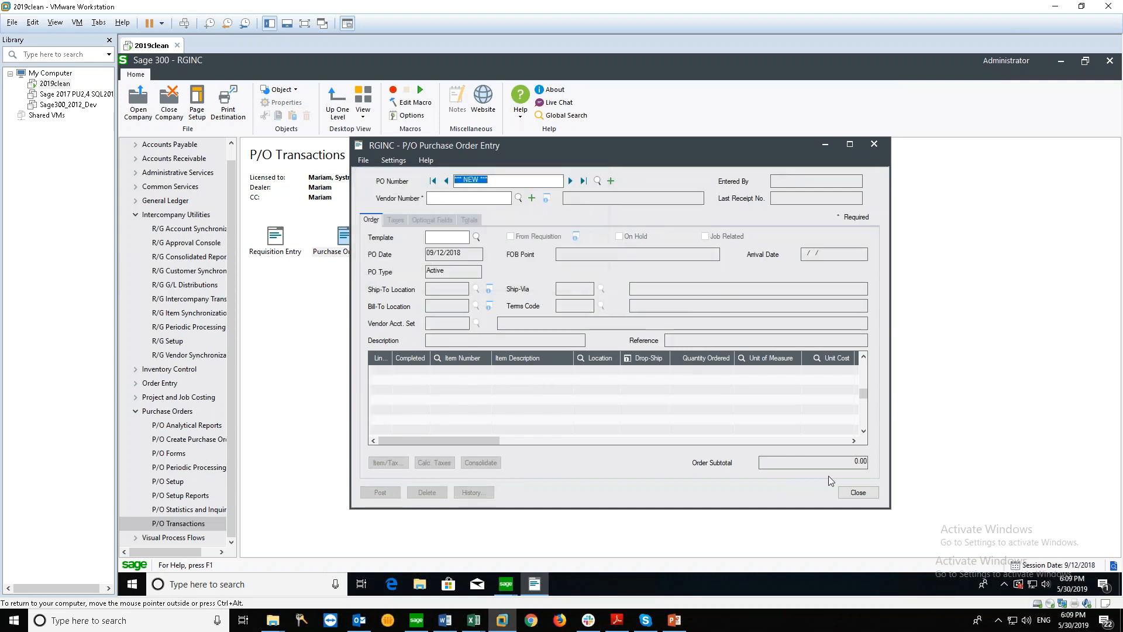
click(857, 493)
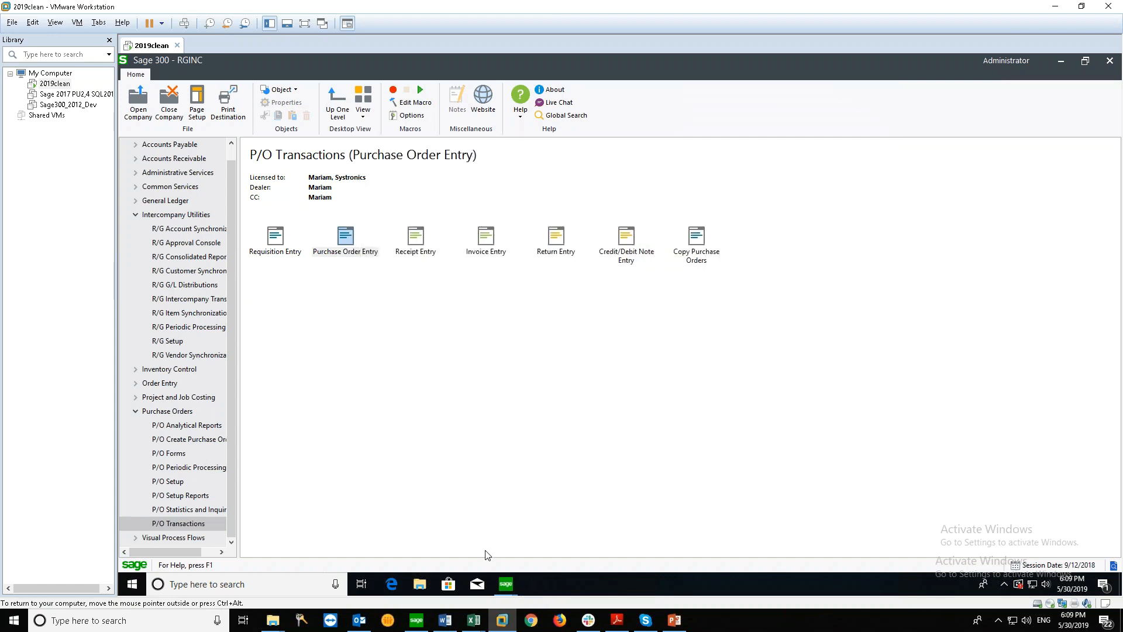
Step: Switch to the RGLTD company and open Order Entry from its O/E Transactions
mouse_move(503, 583)
click(505, 535)
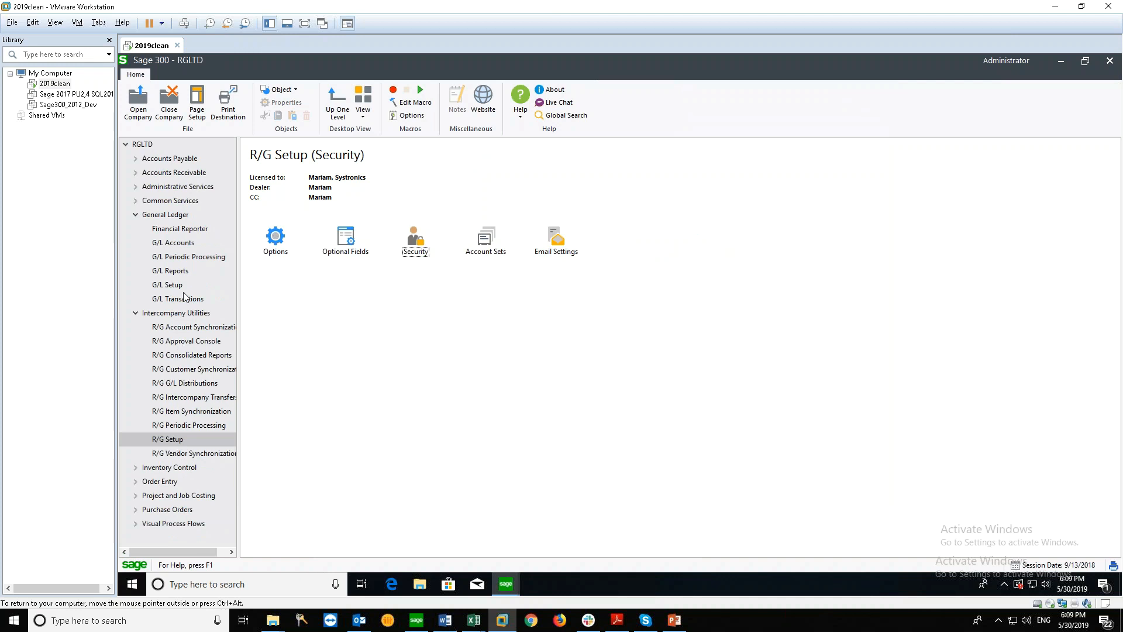
click(136, 482)
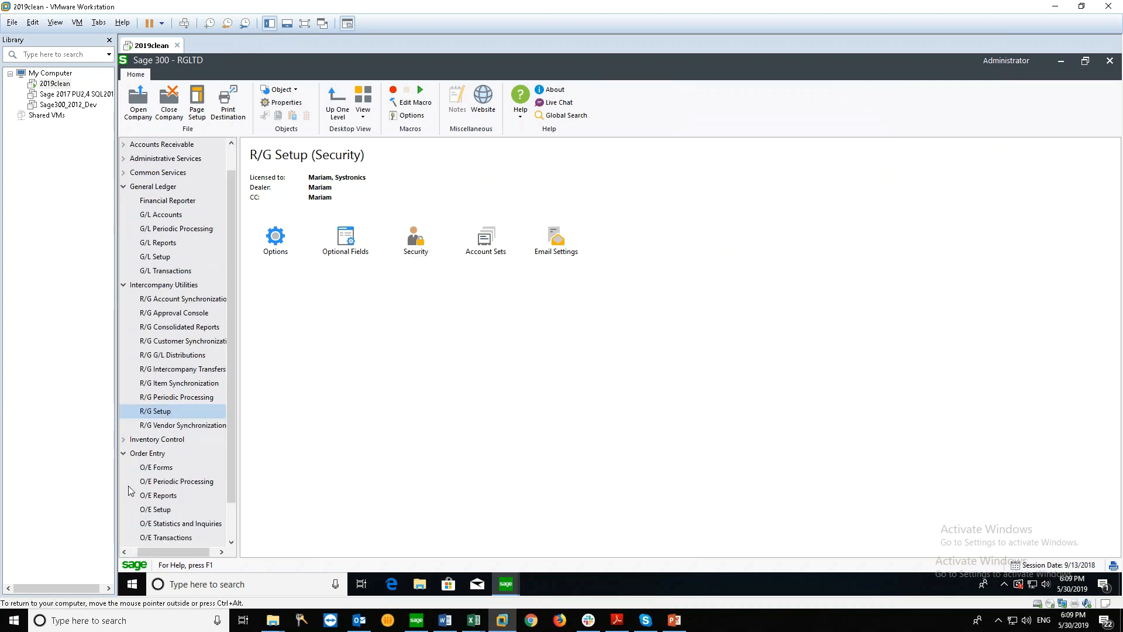
scroll(135, 487, down, 1)
click(165, 496)
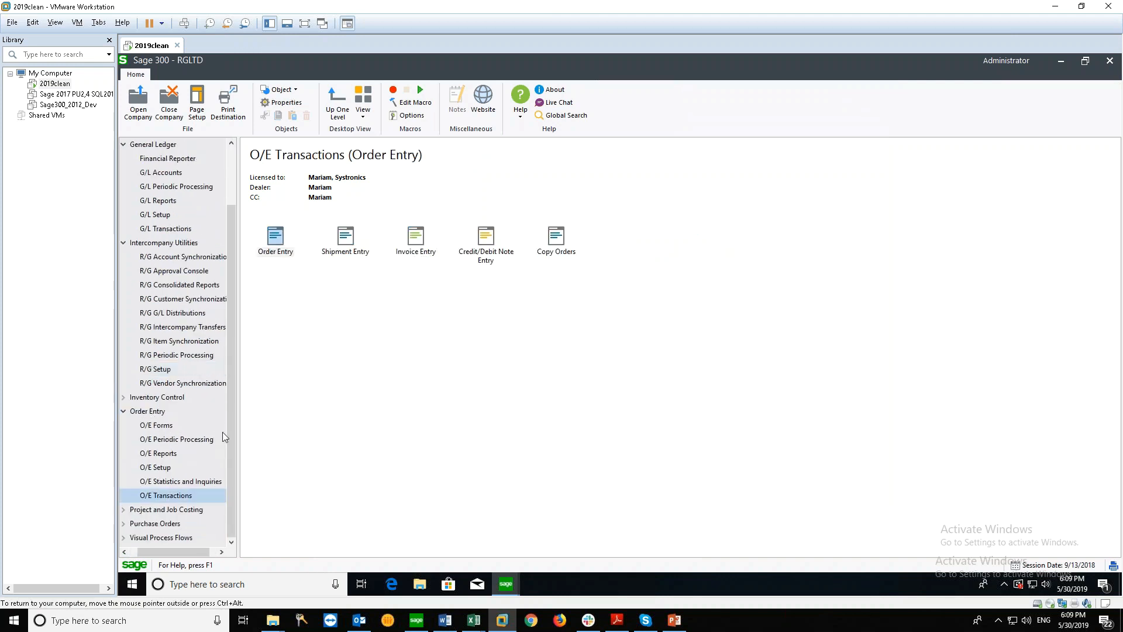
double_click(284, 246)
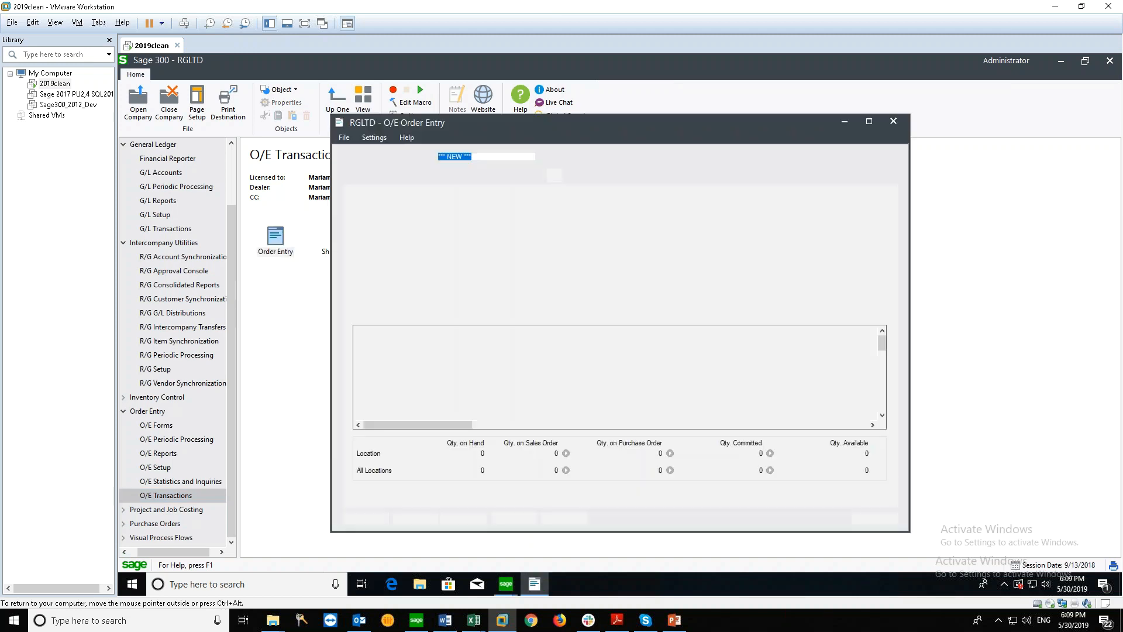
Step: Load the last sales order, examine its item line and customer number, and close Order Entry
click(556, 158)
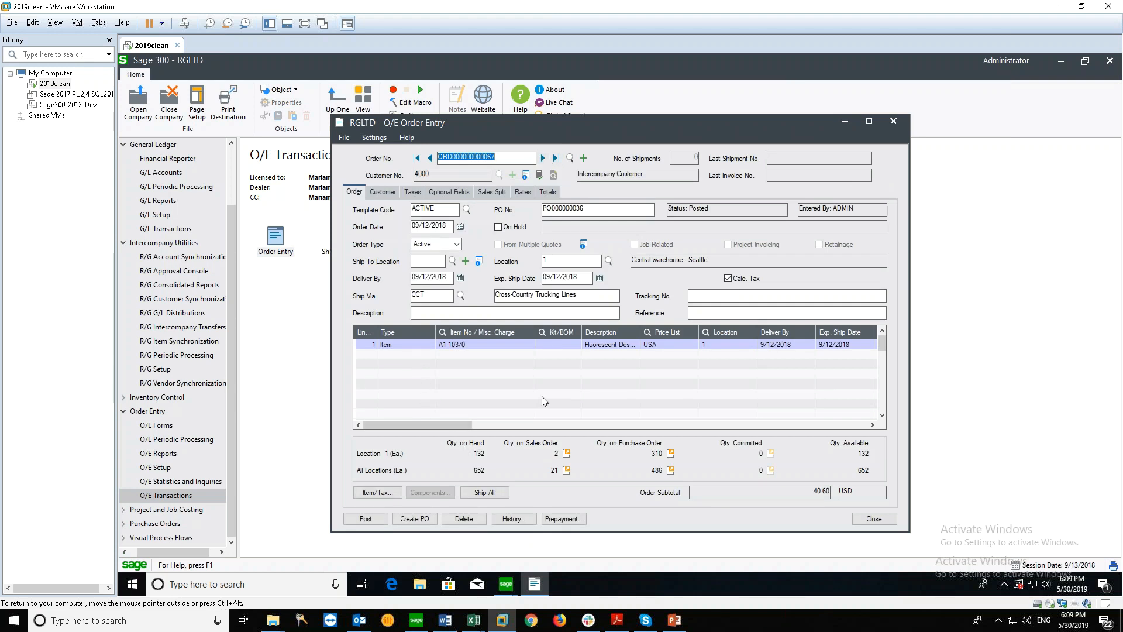
drag(443, 424, 493, 423)
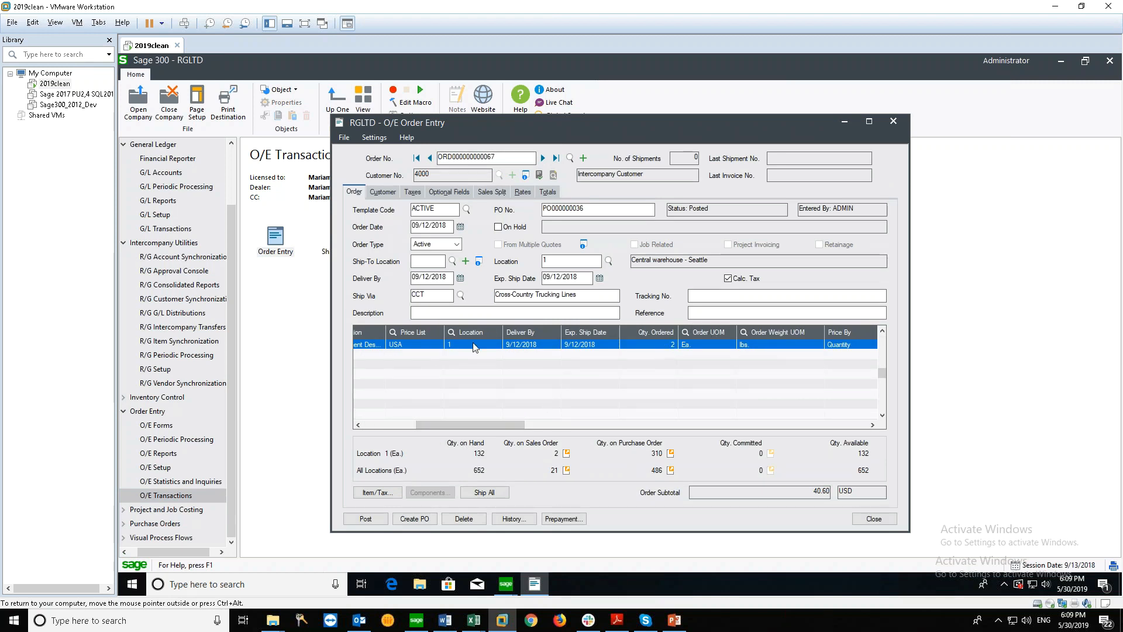
drag(479, 422, 438, 425)
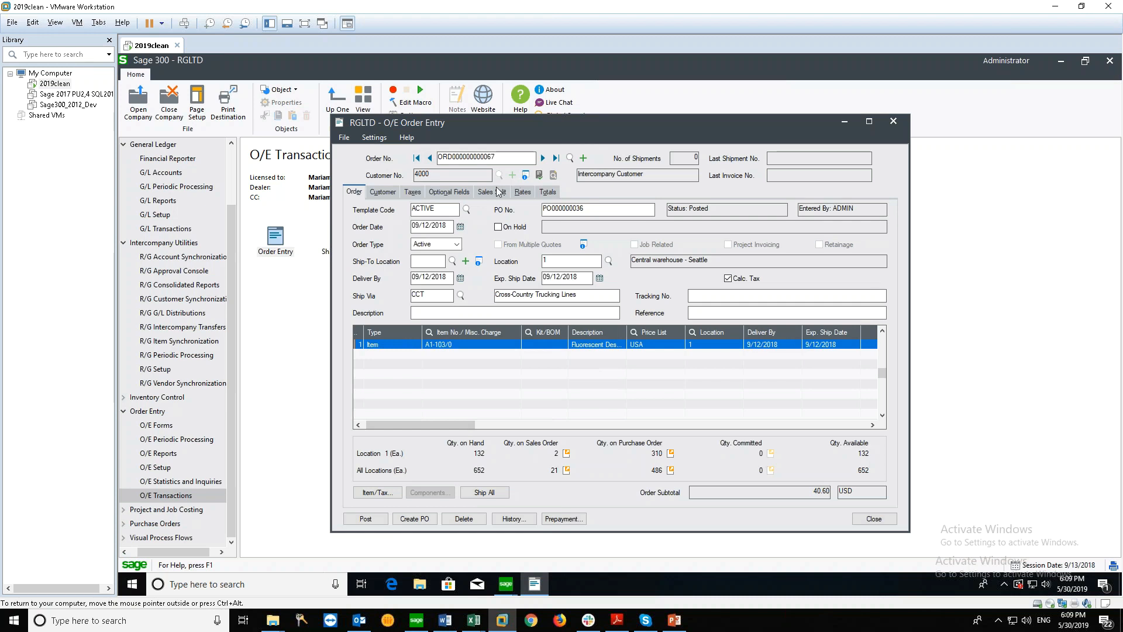
drag(445, 176, 383, 177)
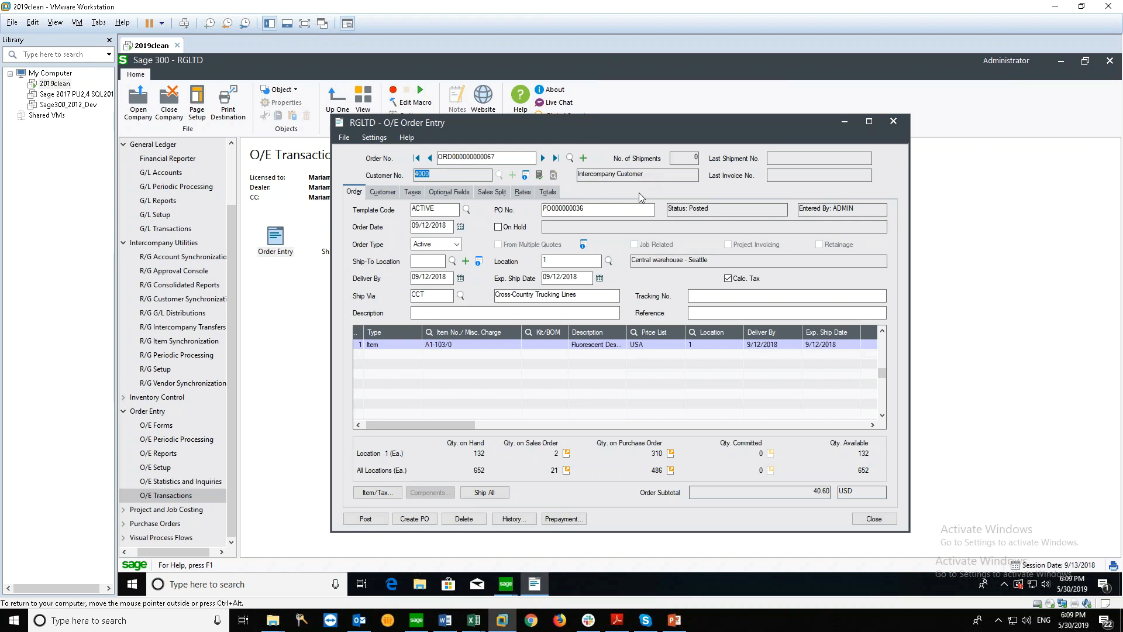
click(874, 518)
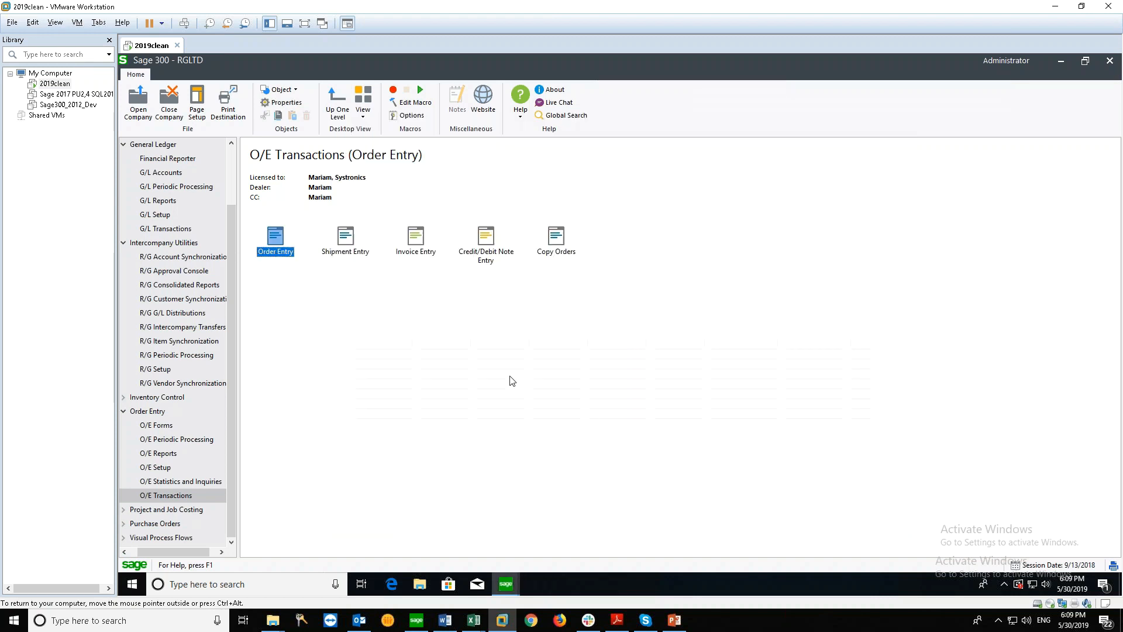
Step: Start a new shipment in Shipment Entry based on the Intercompany Customer's last sales order
double_click(347, 240)
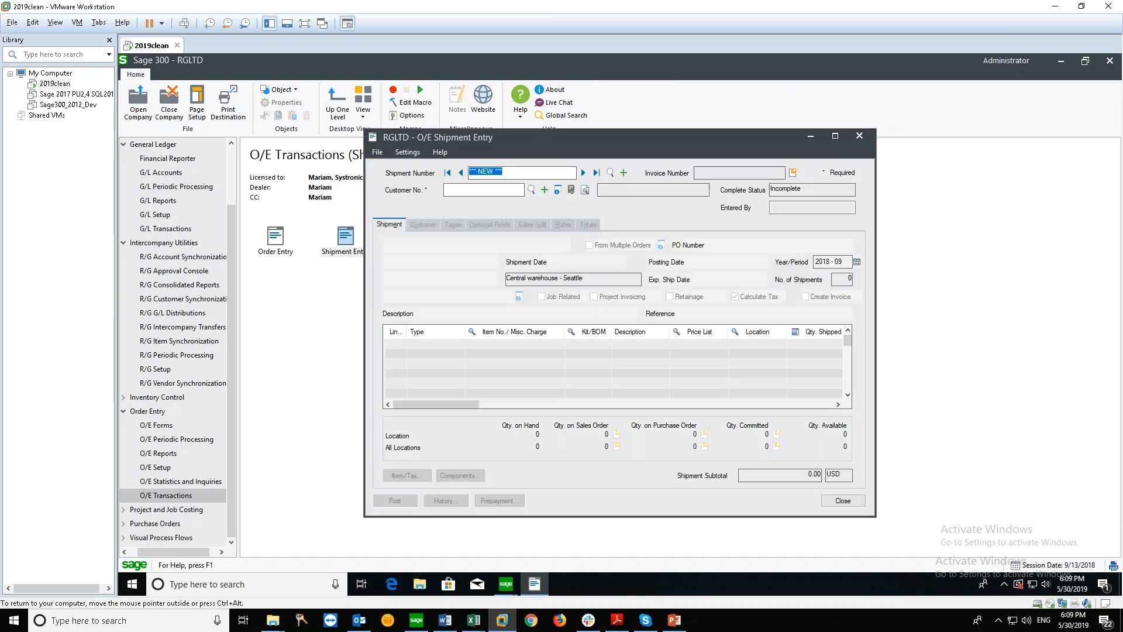
click(549, 245)
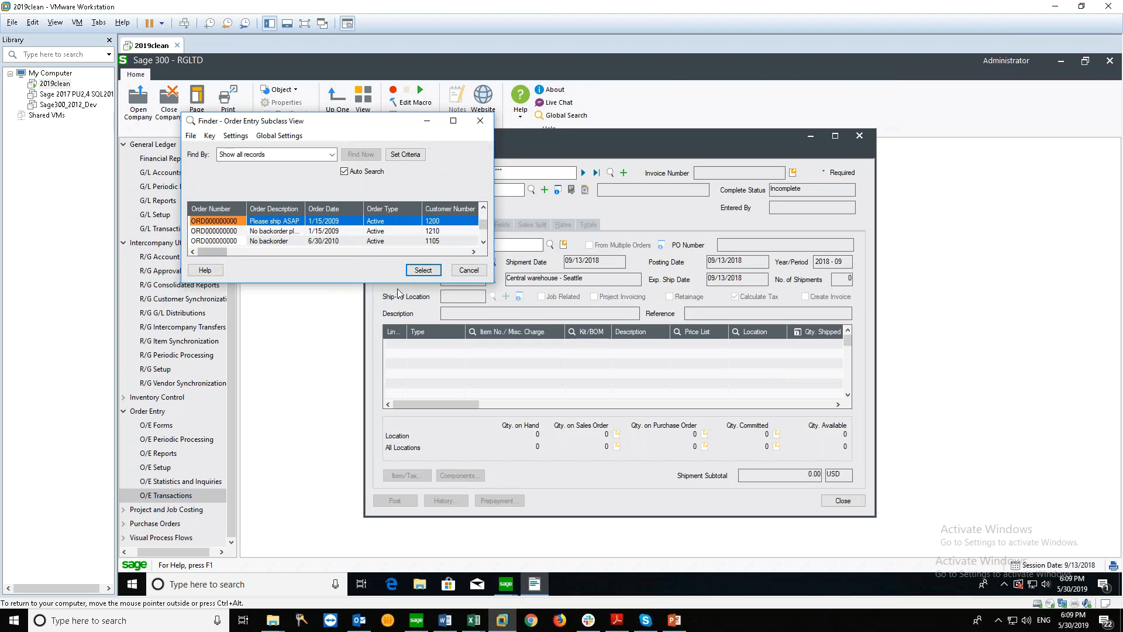
click(231, 251)
click(419, 351)
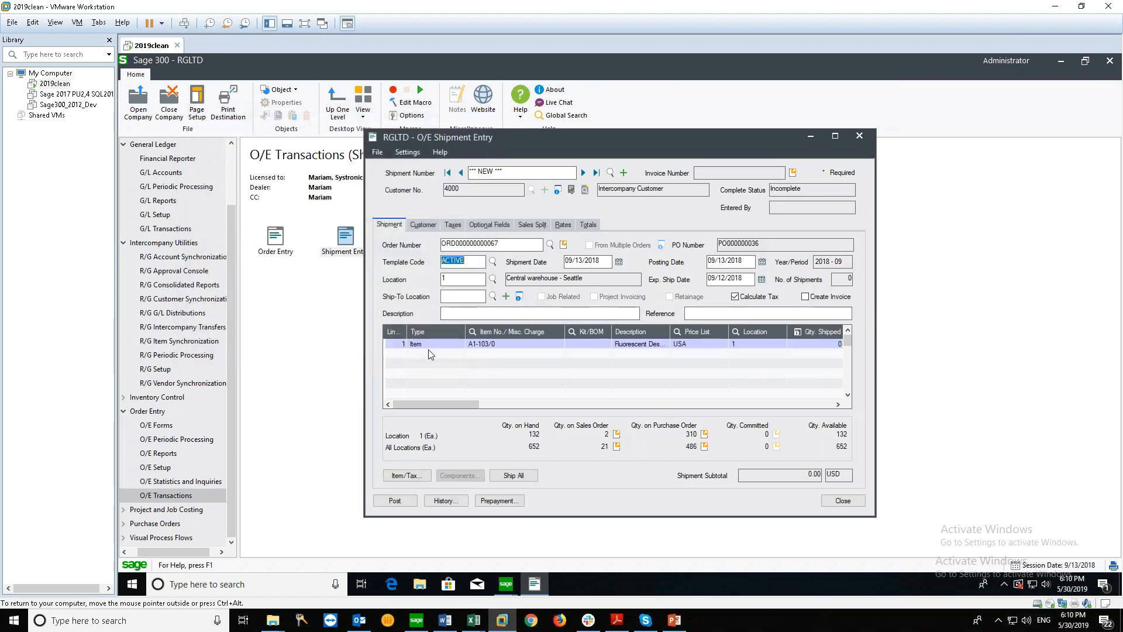
Step: Set the Fluorescent Desk Lamp's shipped quantity to 2 and post the shipment, closing Shipment Entry
drag(463, 404, 491, 406)
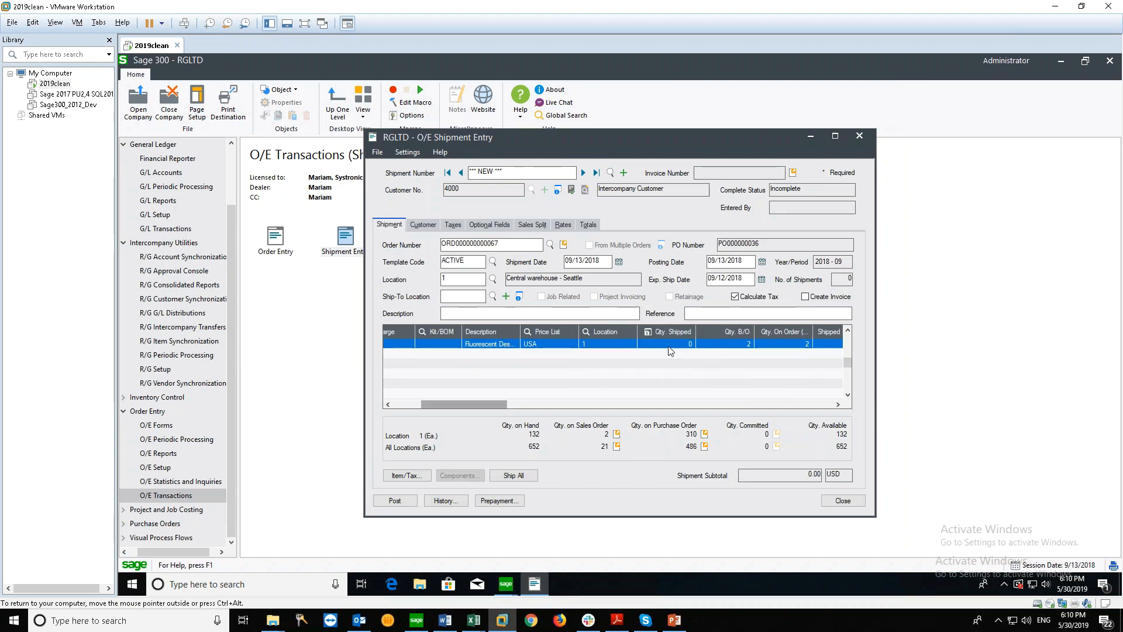
click(679, 345)
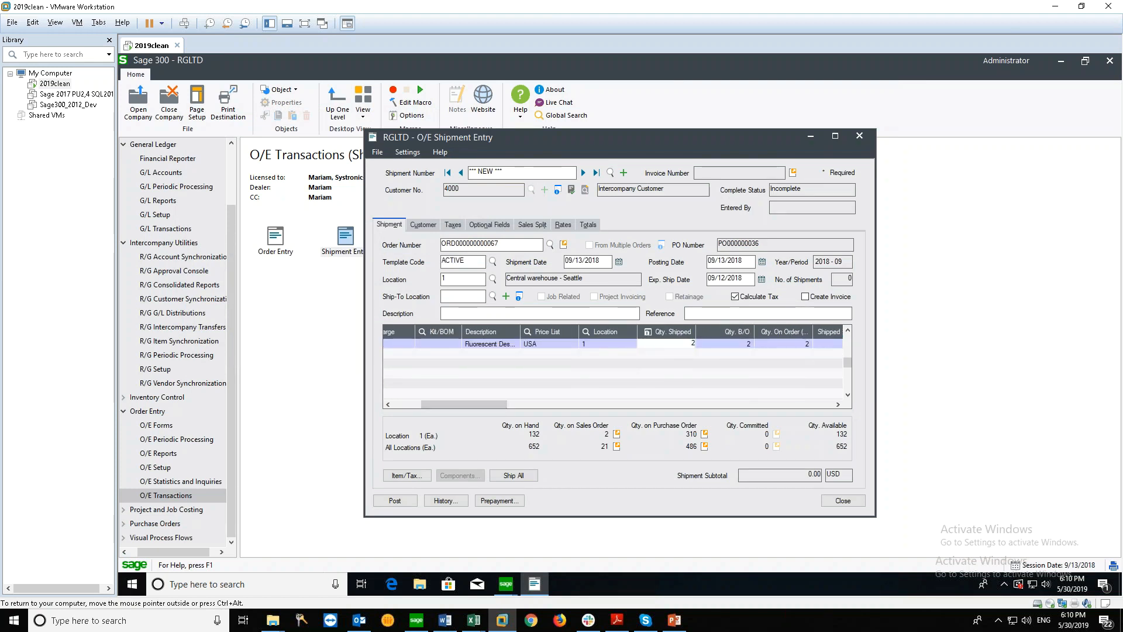
click(393, 502)
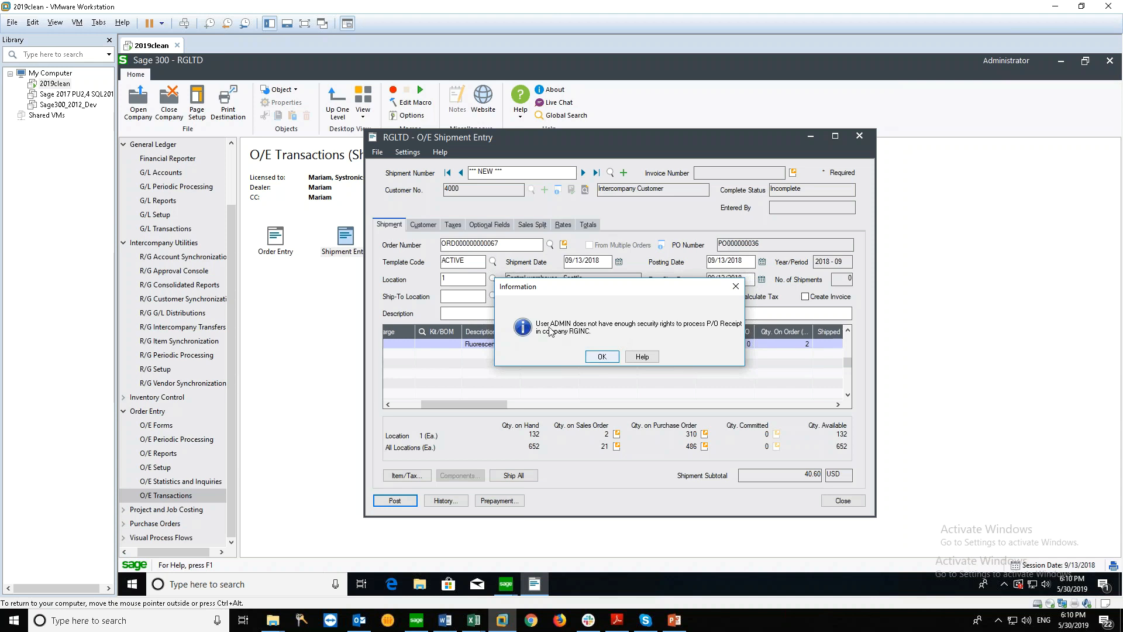
click(602, 357)
click(681, 406)
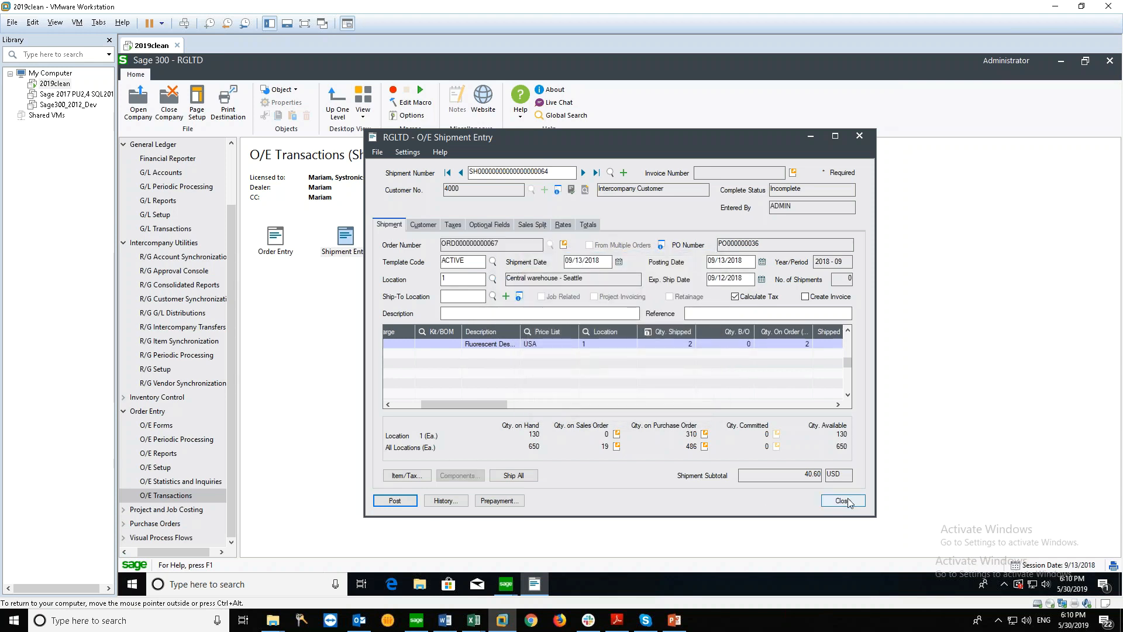
click(842, 501)
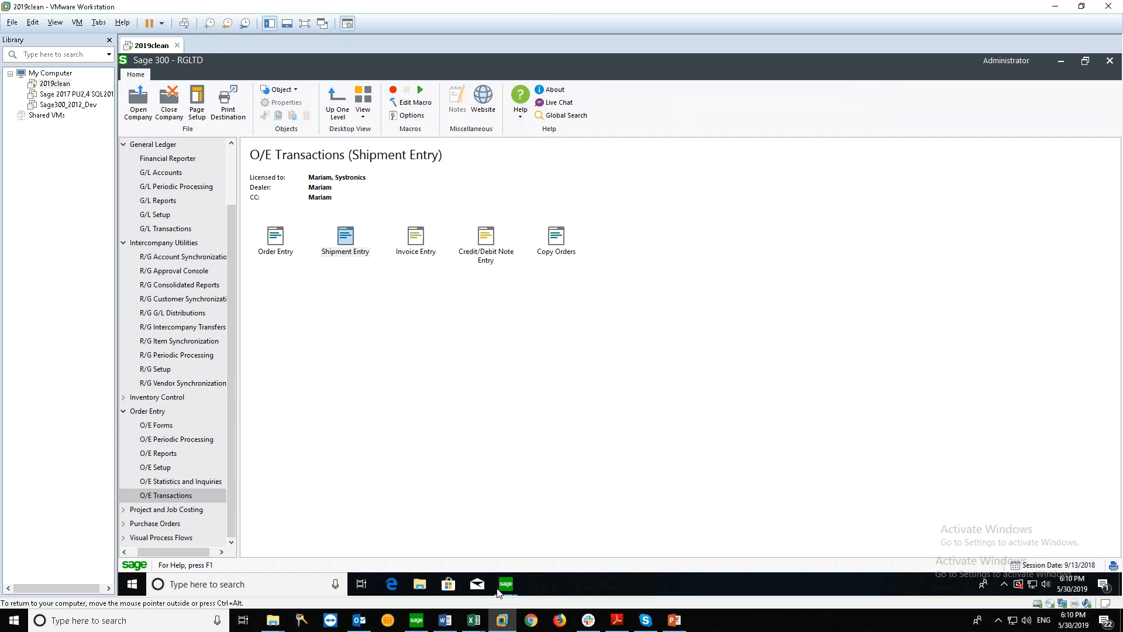
Step: Switch back to the RGINC company and open the Approval Console under Intercompany Utilities
mouse_move(502, 596)
click(411, 550)
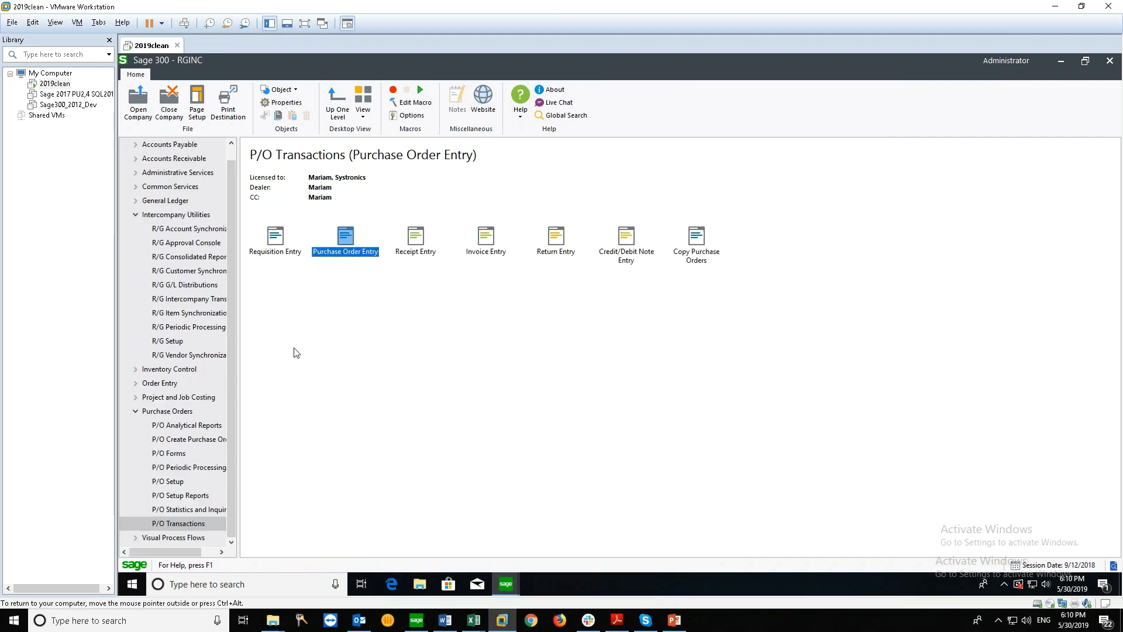
click(175, 244)
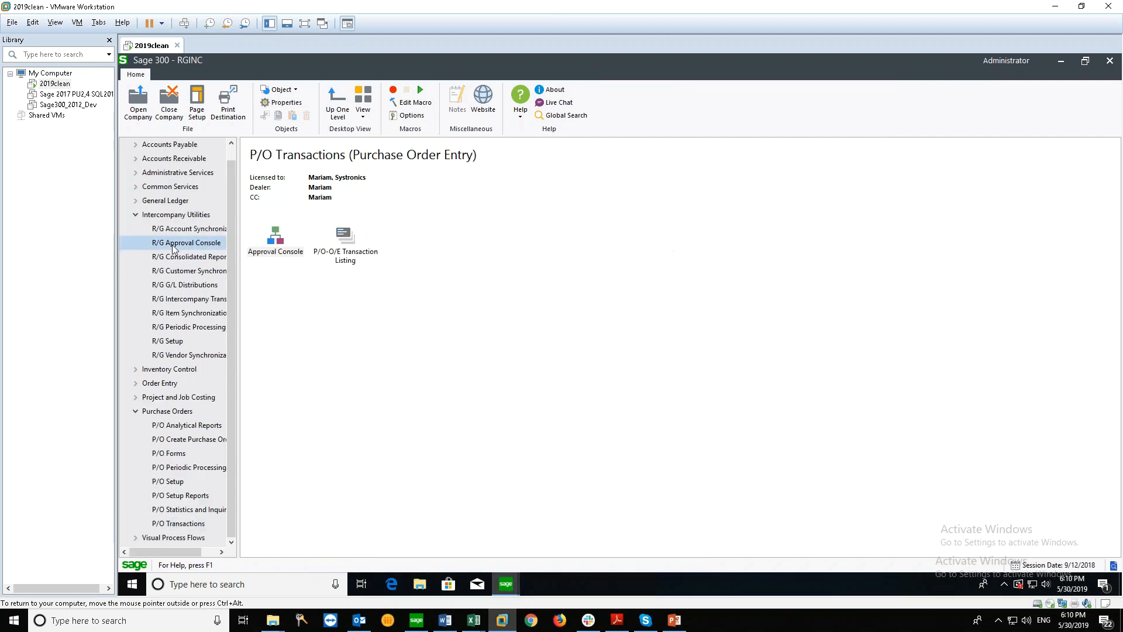
double_click(277, 237)
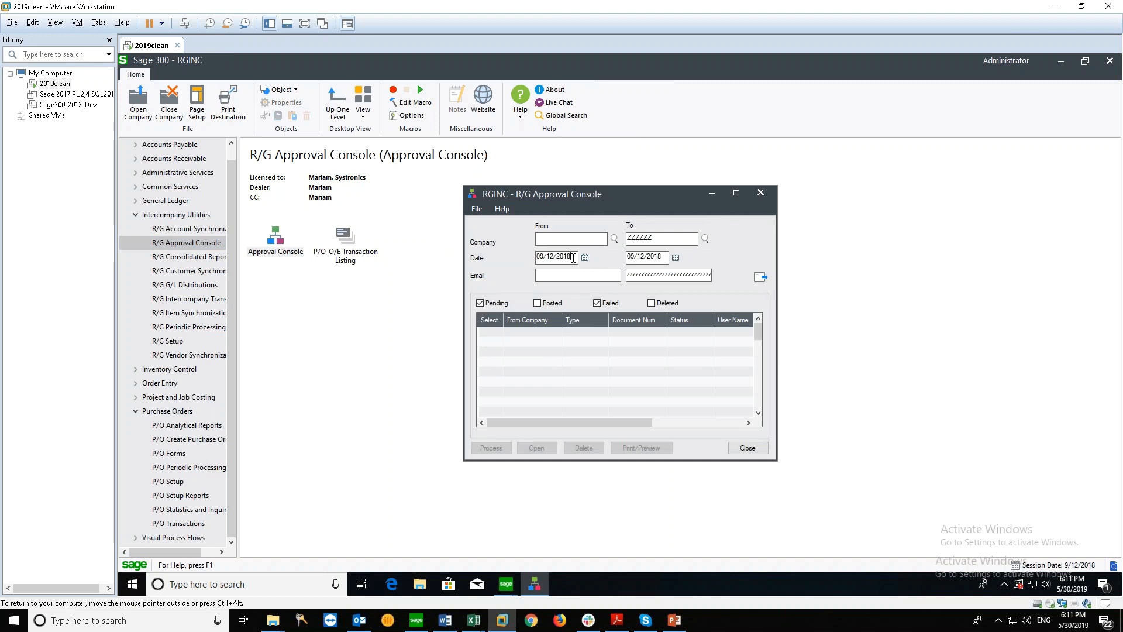
Step: Set the end date to 09/12/2019, load the pending and failed documents, and widen the Document Number column
click(661, 257)
key(BackSpace)
text(9)
click(760, 277)
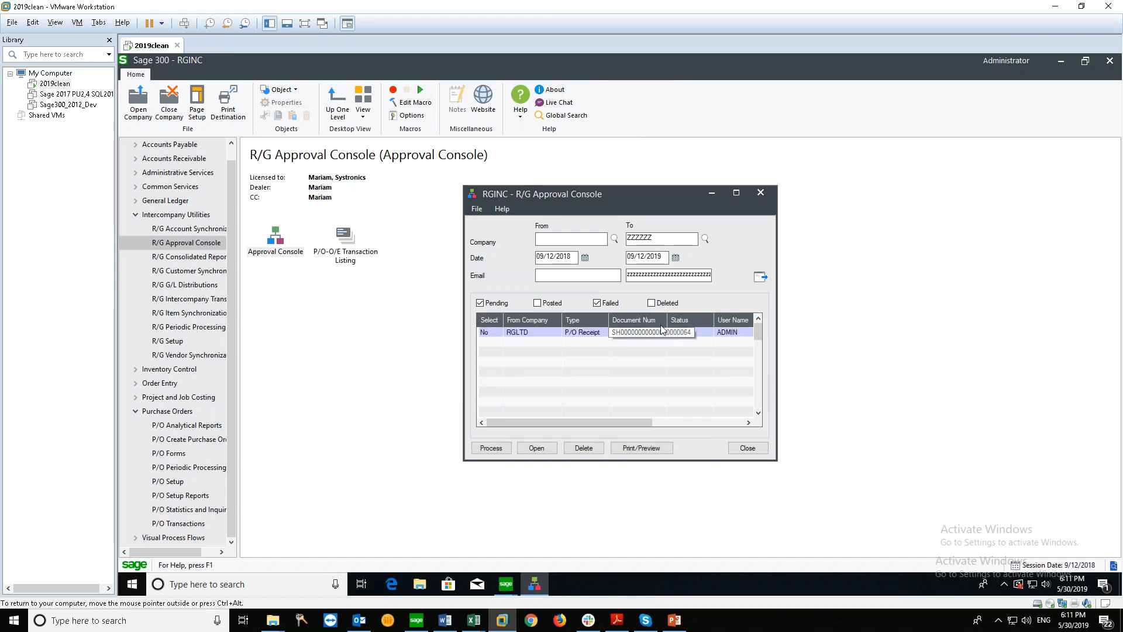
drag(669, 319, 695, 320)
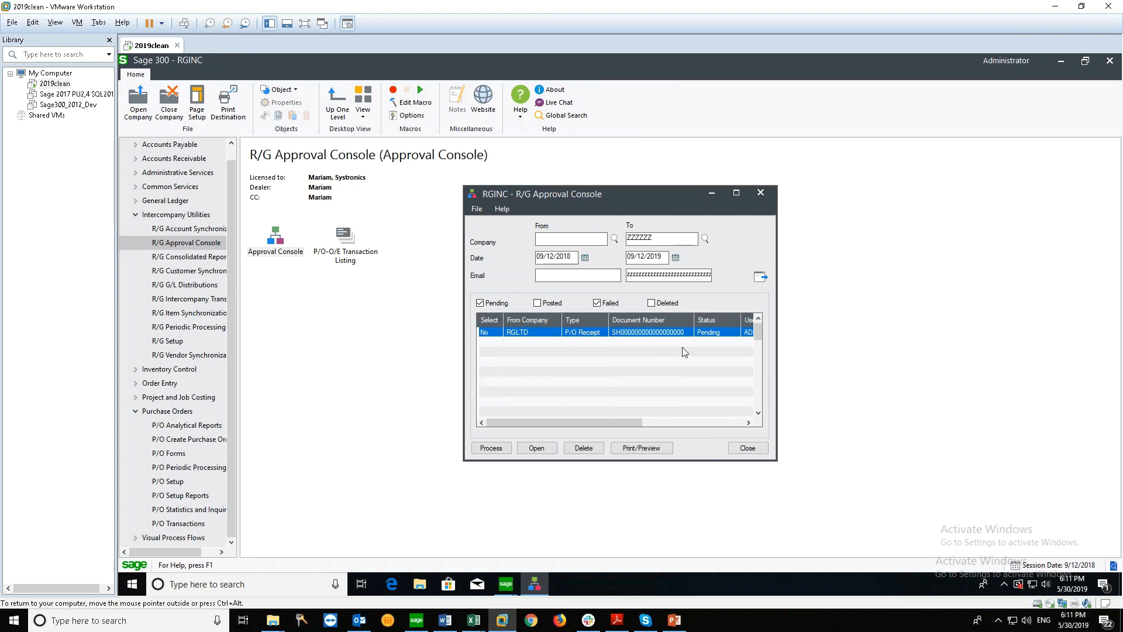
Step: Select the pending RGLTD P/O Receipt for processing, process it, and close the Approval Console
double_click(485, 333)
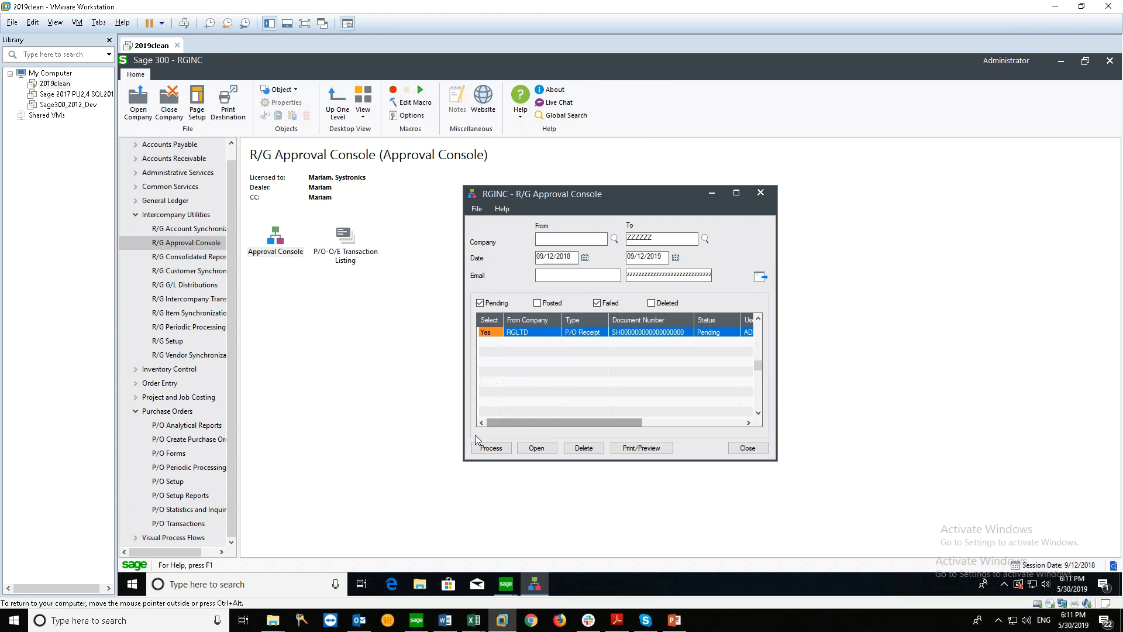
click(490, 448)
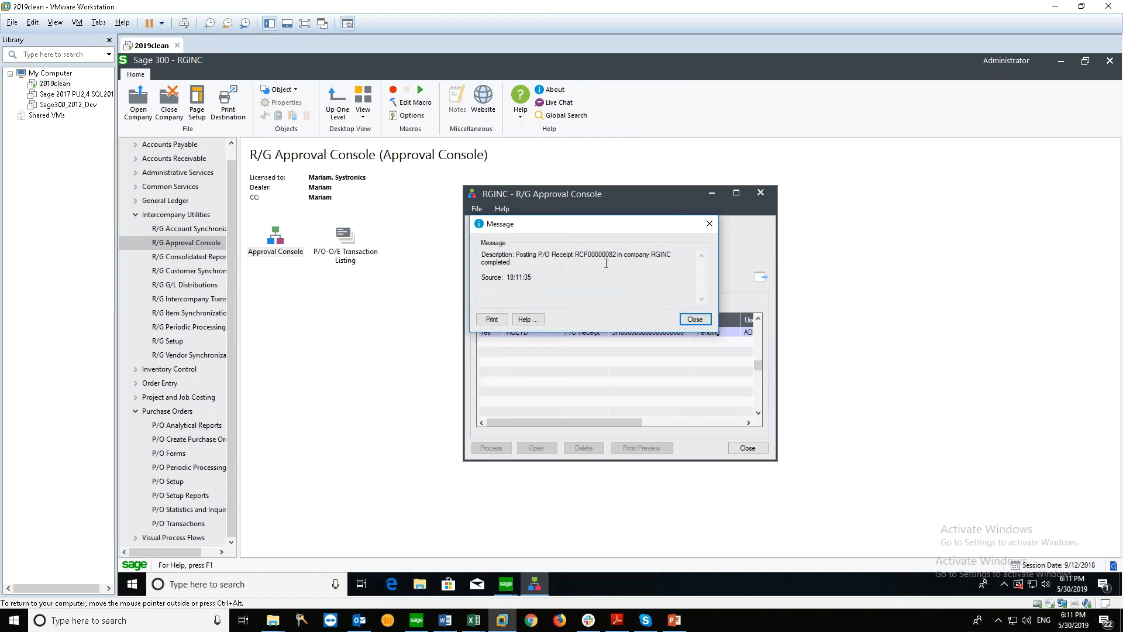
click(695, 319)
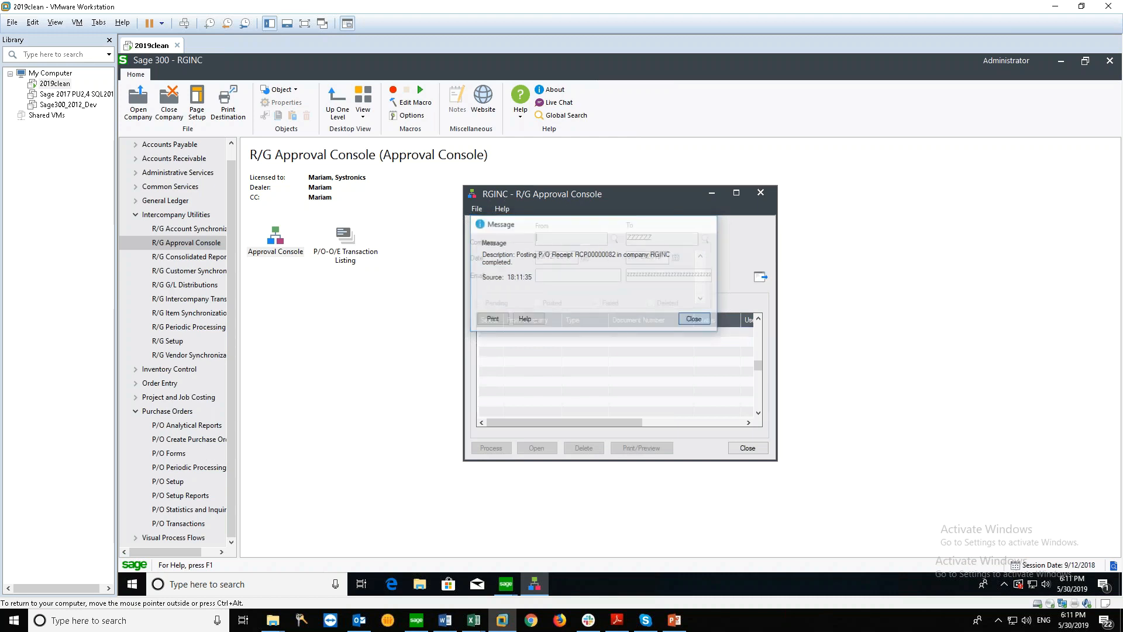
click(747, 448)
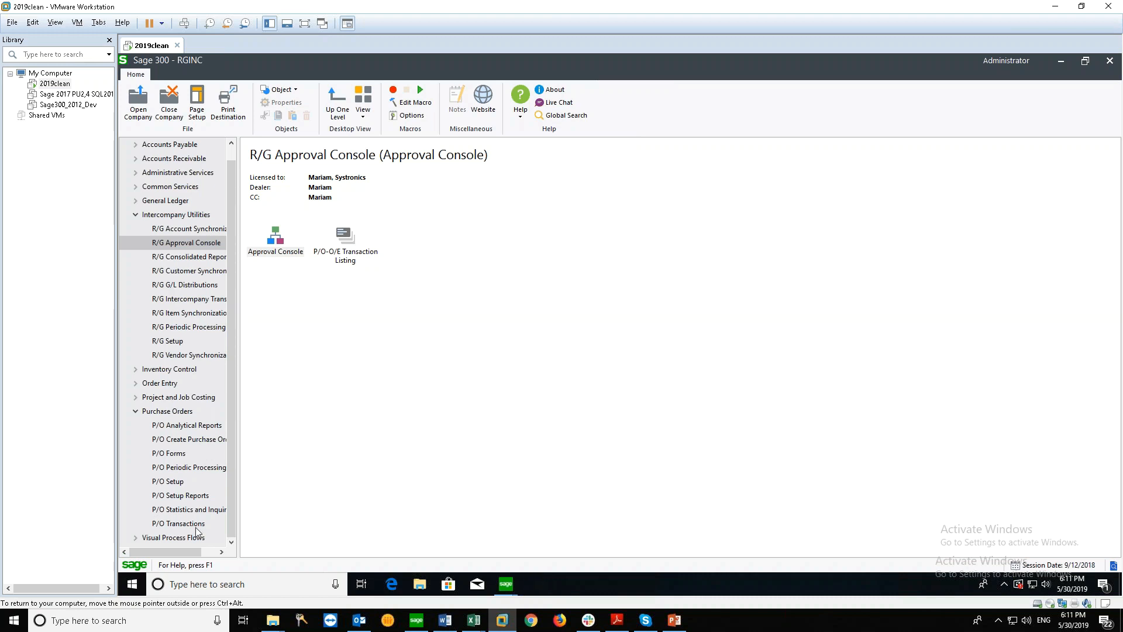
Step: Examine the newly posted intercompany receipt in Receipt Entry under P/O Transactions, then close the form
click(197, 525)
double_click(418, 236)
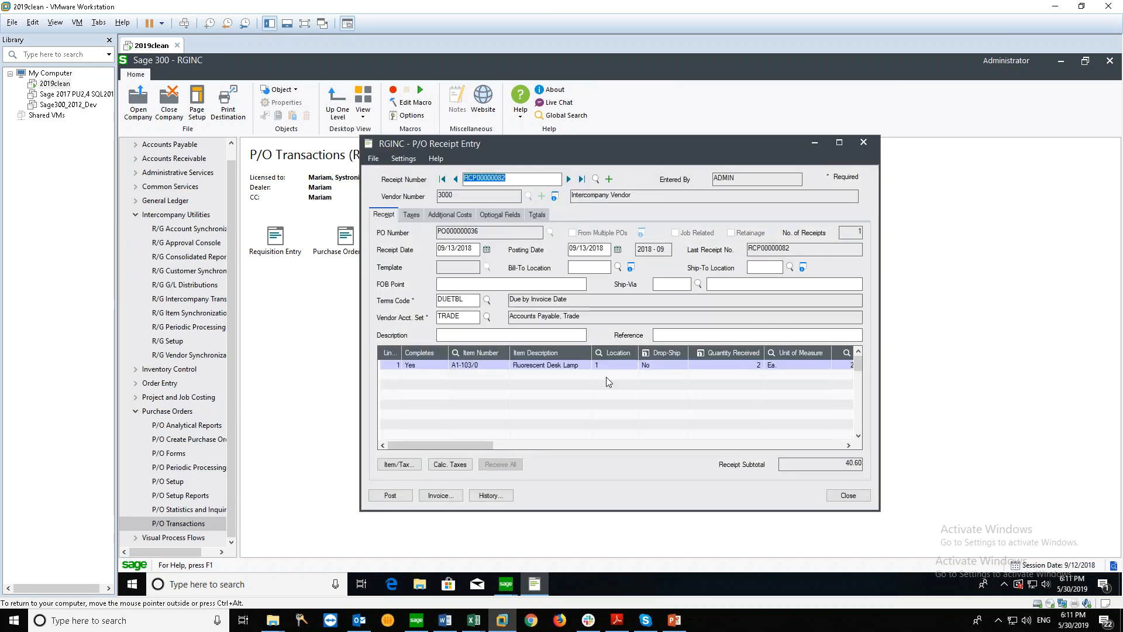
click(864, 143)
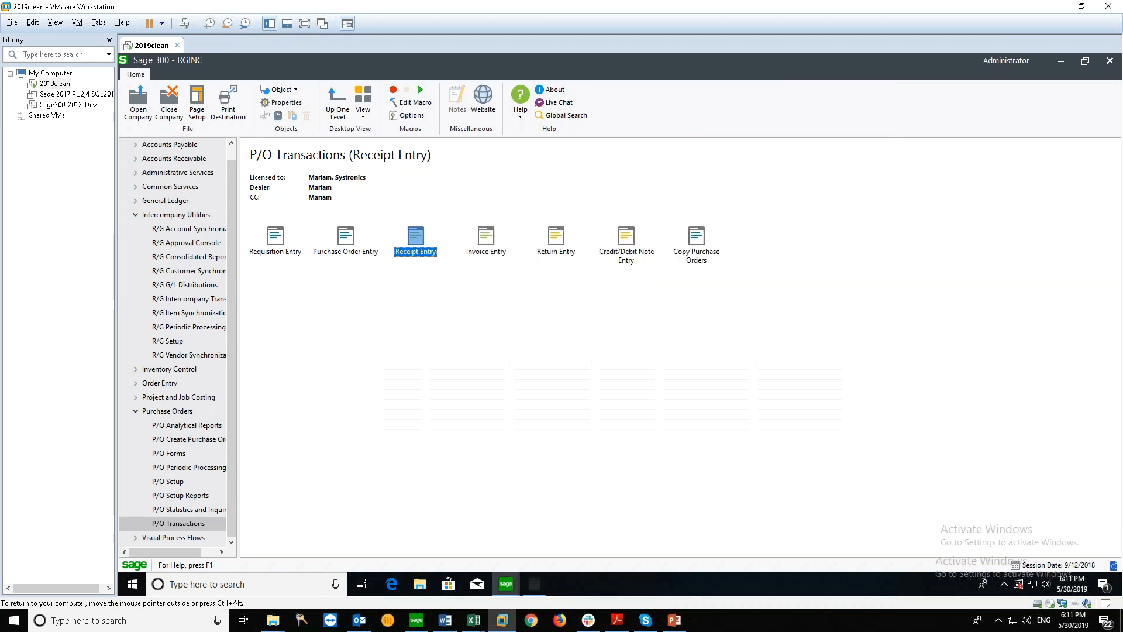
Step: Create a purchase invoice numbered TESTRG in Invoice Entry from the Intercompany Vendor's latest receipt
double_click(481, 244)
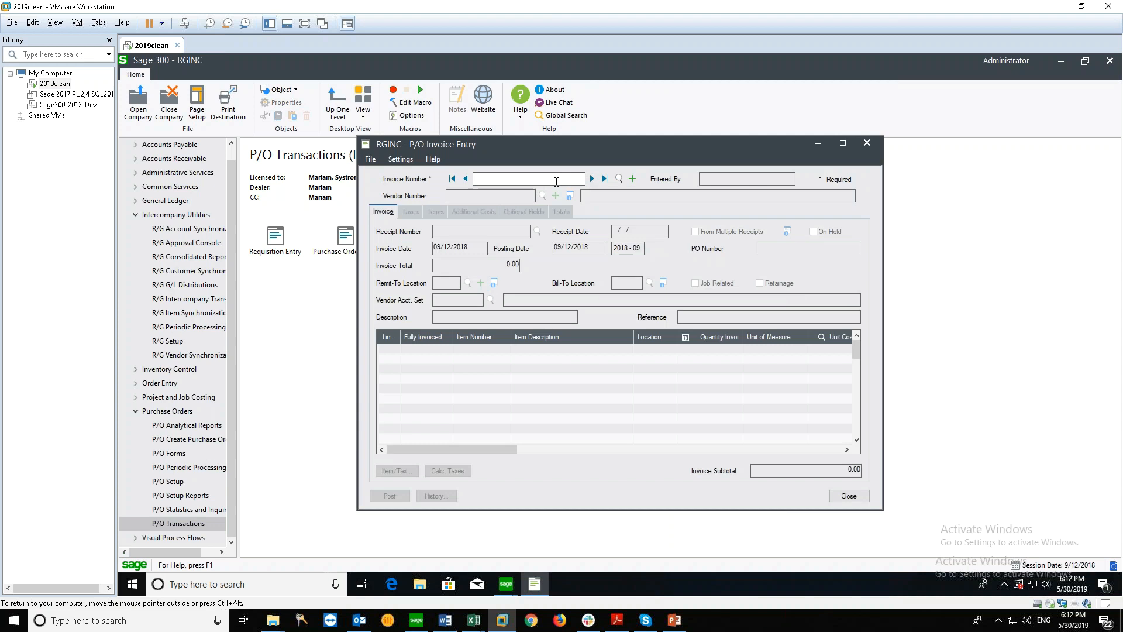
text(EST)
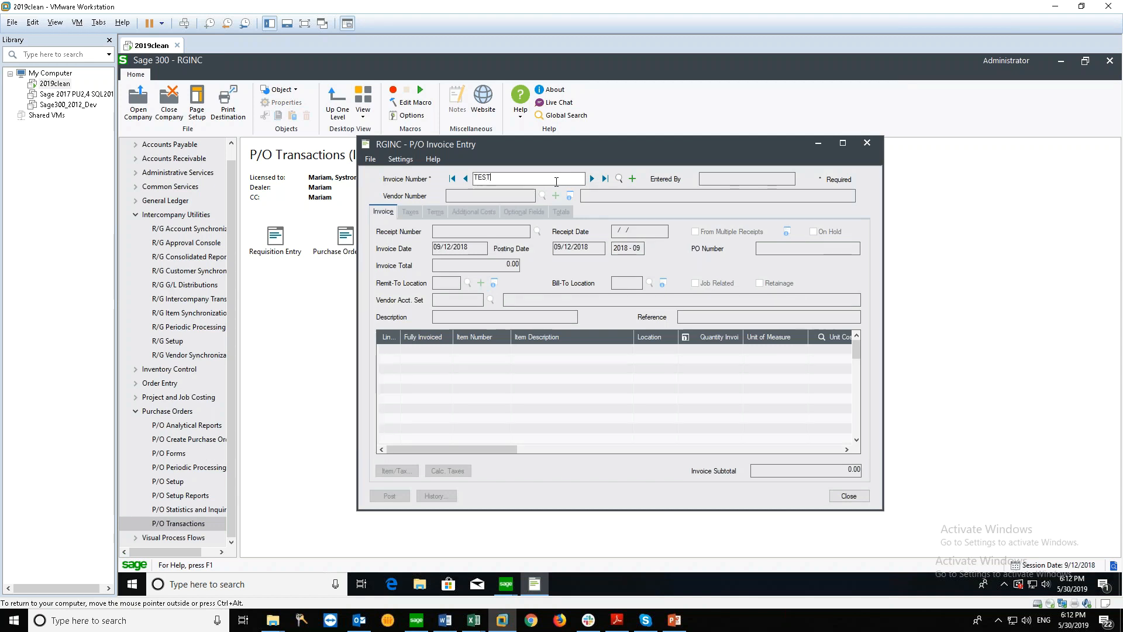
text(RG)
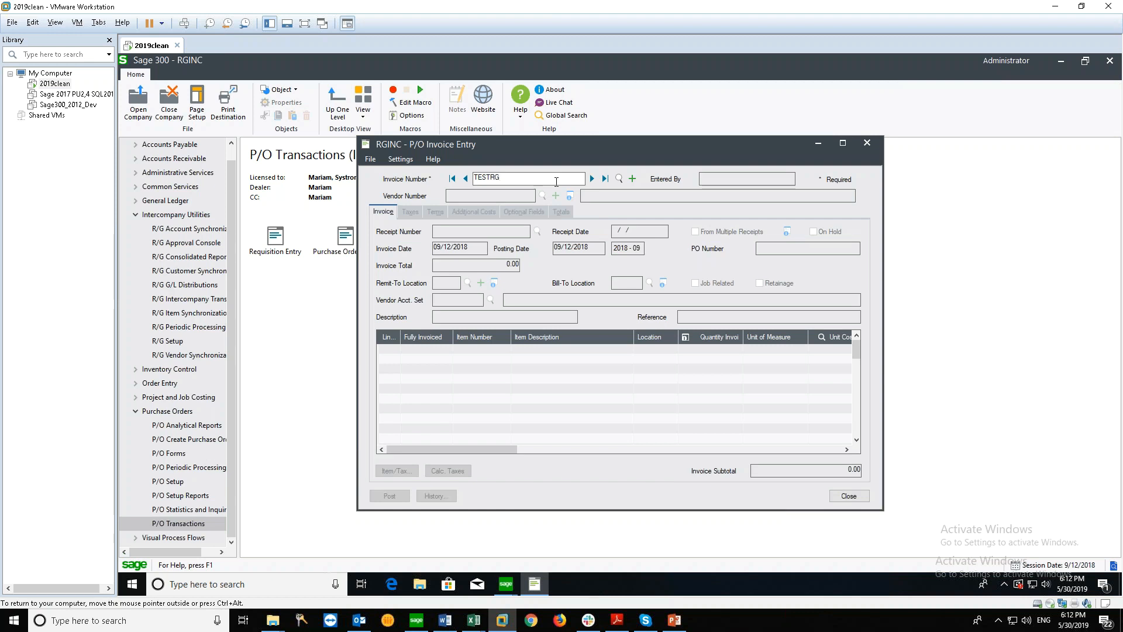
key(Tab)
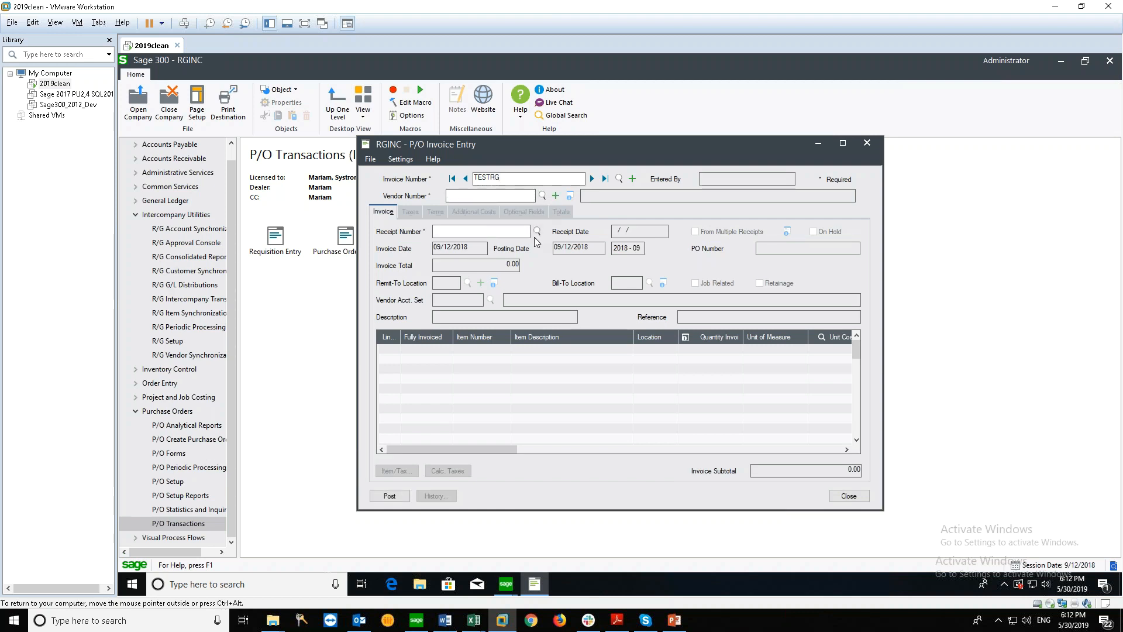
click(537, 231)
scroll(370, 237, down, 3)
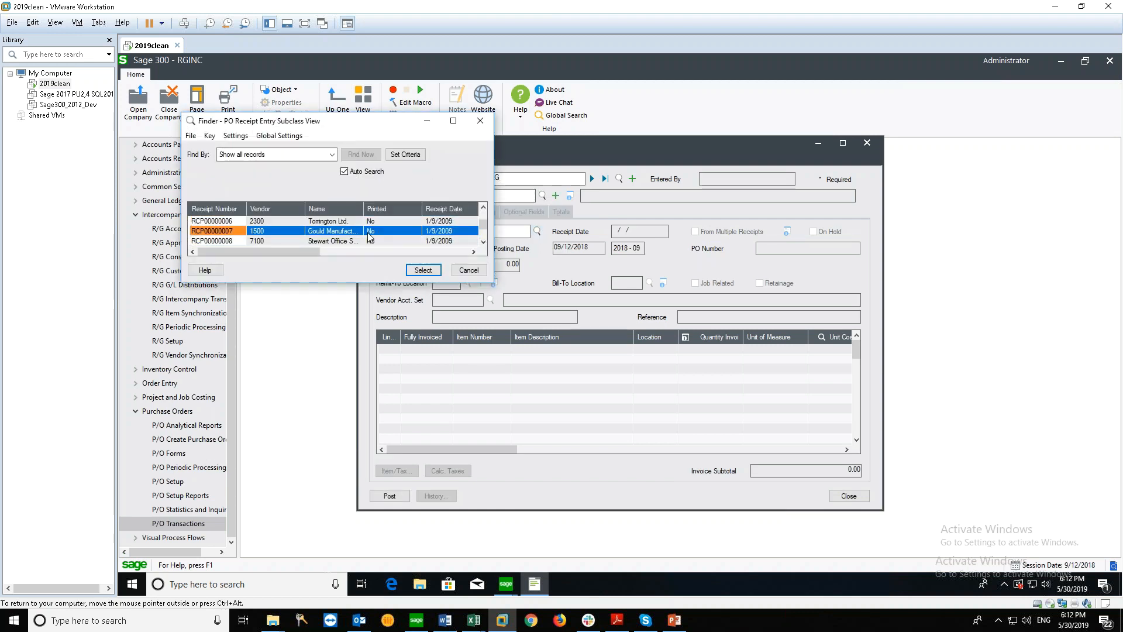
drag(483, 226, 484, 243)
click(414, 273)
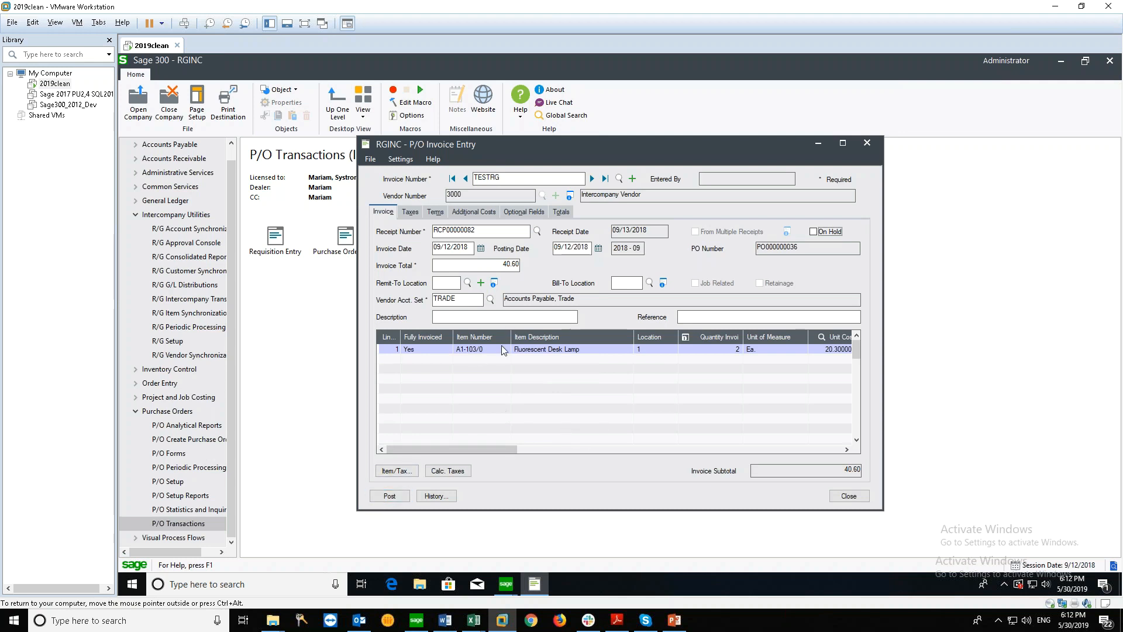
Step: Post the TESTRG invoice, dismiss the resulting messages, and close Invoice Entry
click(394, 497)
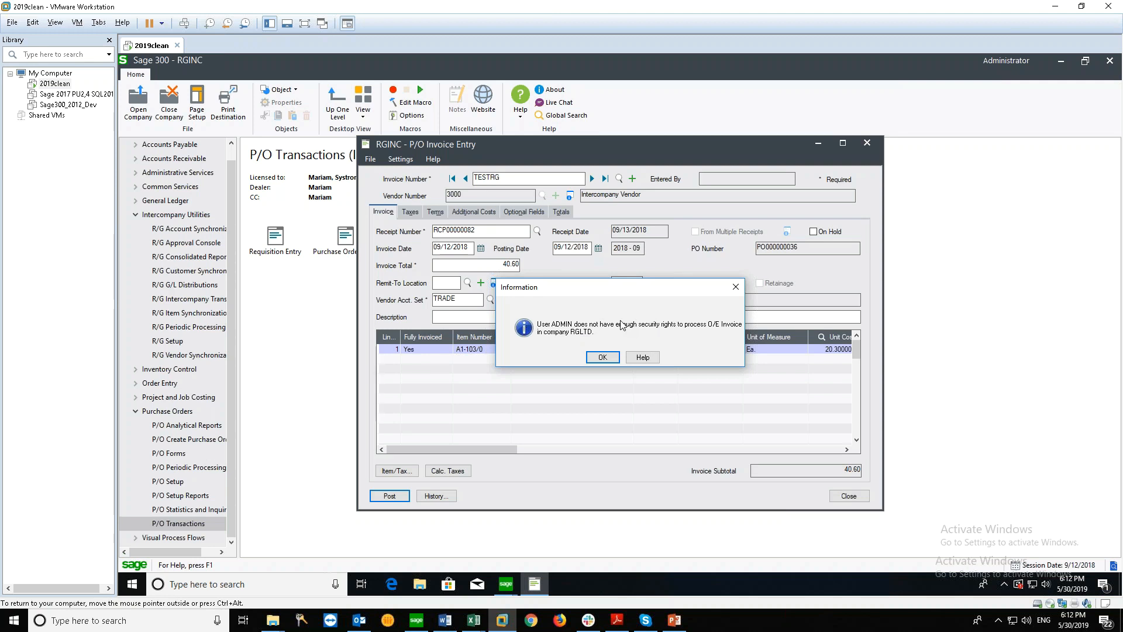
click(602, 358)
click(598, 272)
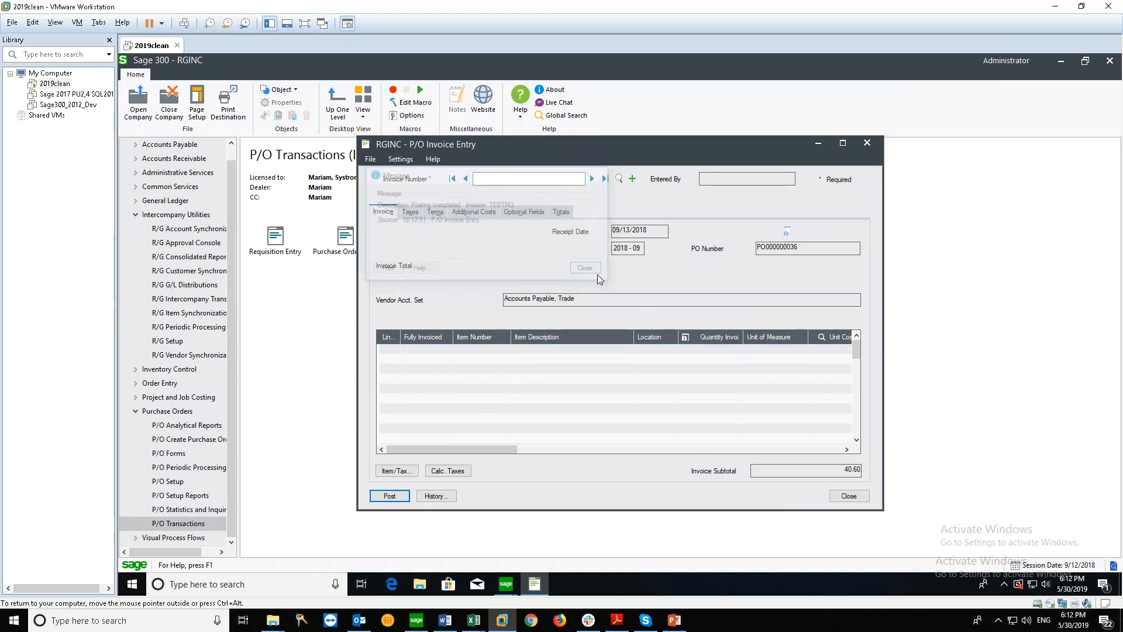
click(864, 146)
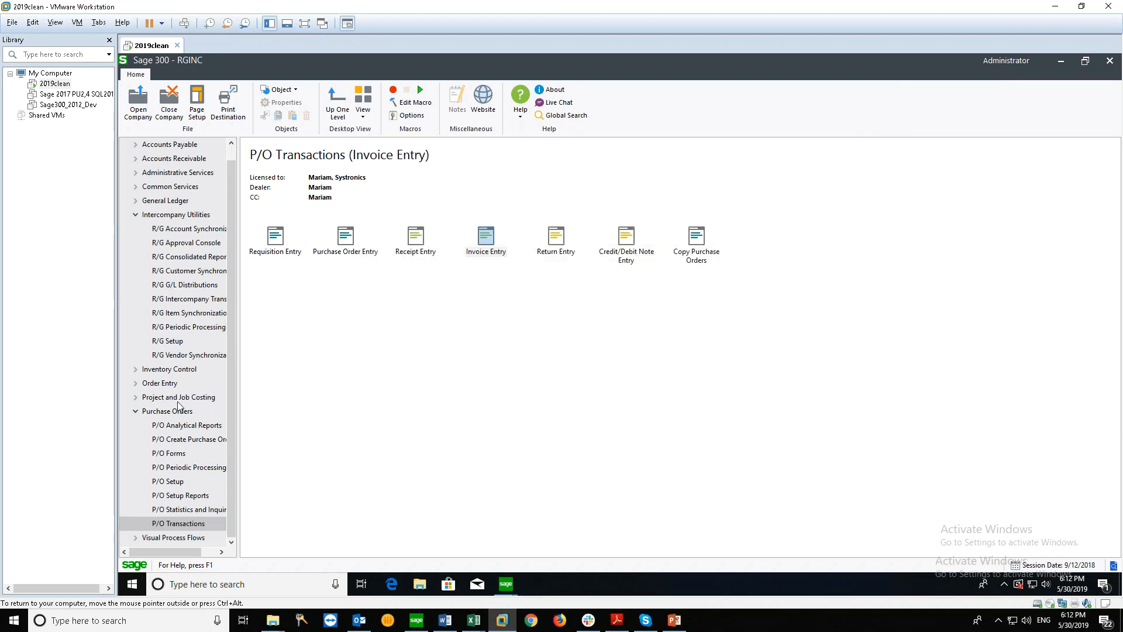
Step: Examine the ADMIN user's post and approve rights by document type in R/G Security, then close it
click(175, 482)
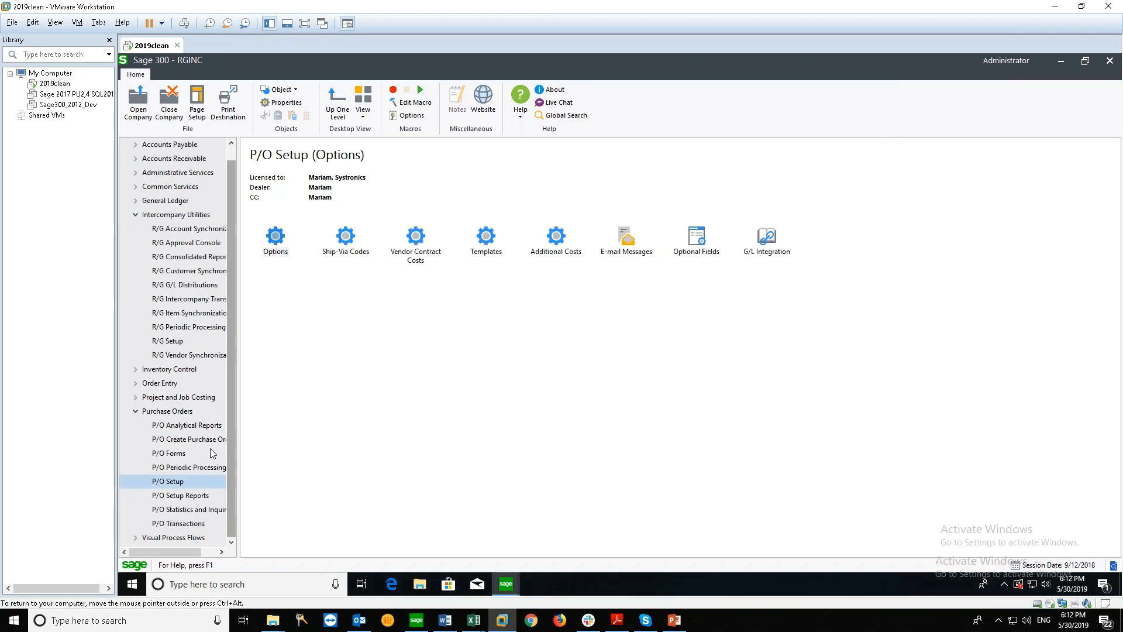
click(168, 341)
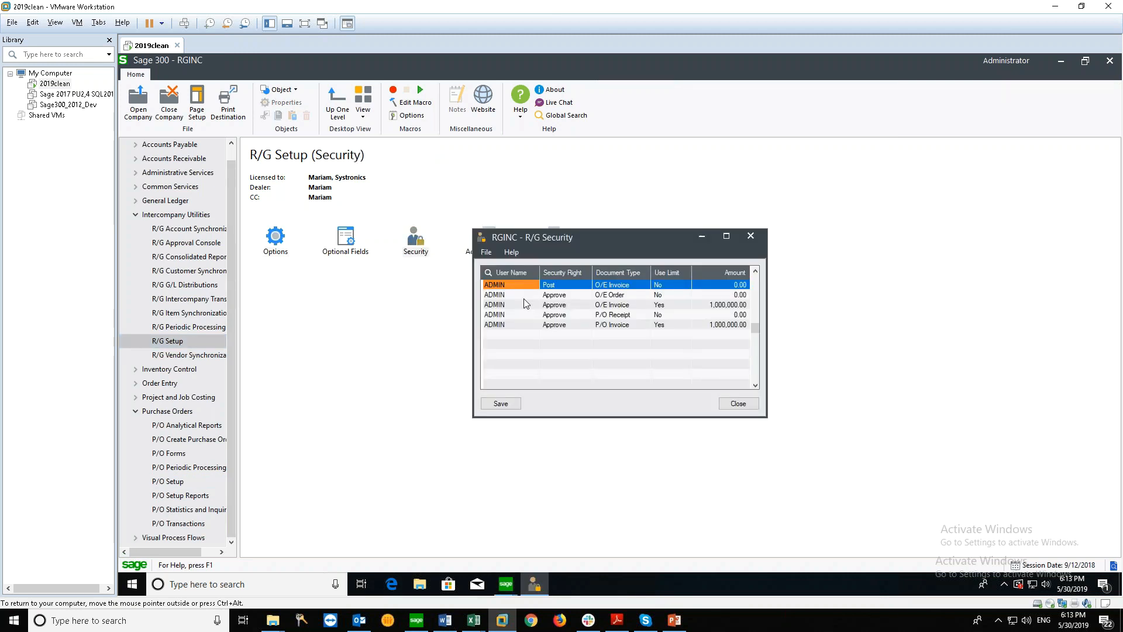
click(838, 274)
click(534, 586)
click(620, 295)
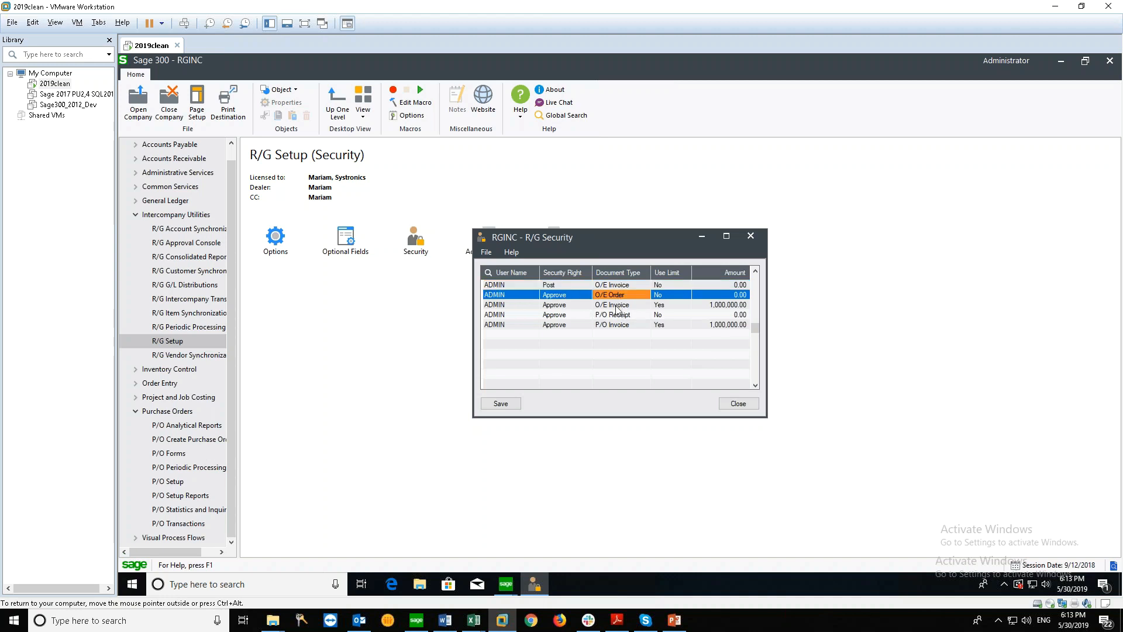
click(618, 315)
click(618, 325)
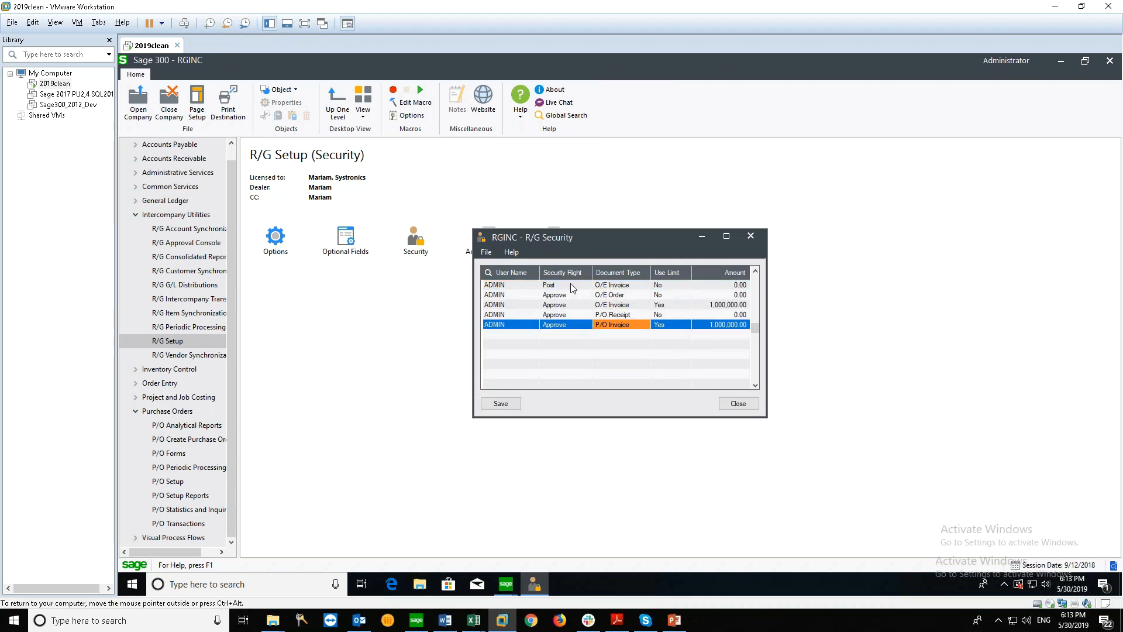
click(737, 403)
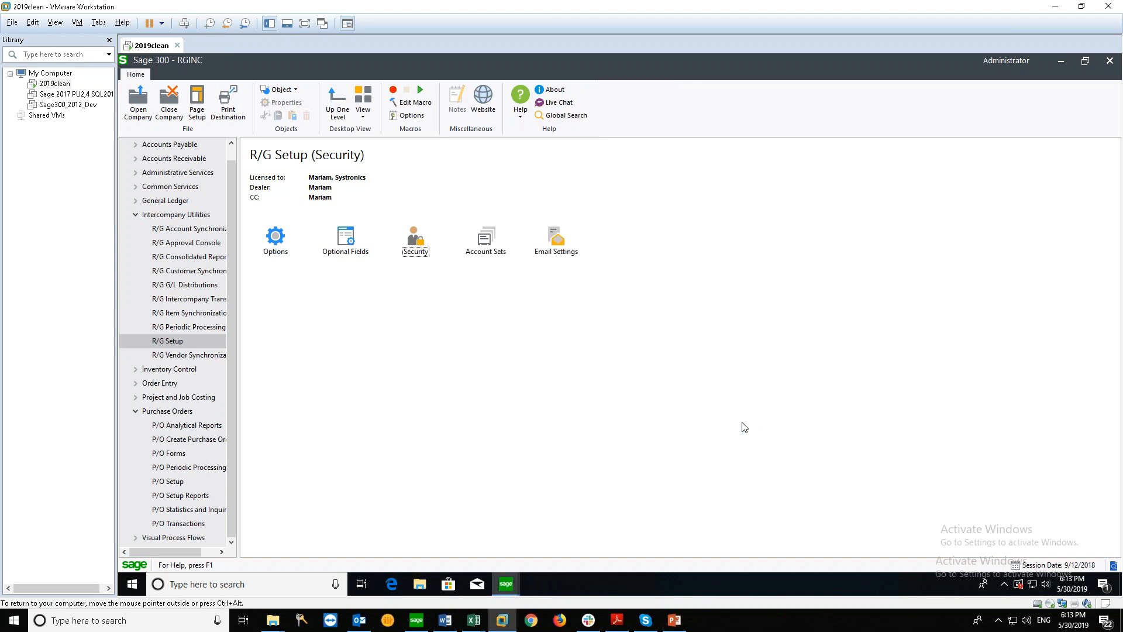
Step: Switch to the PowerPoint presentation, start the slide show, and advance to the Synchronization Sub-Modules slide
click(674, 620)
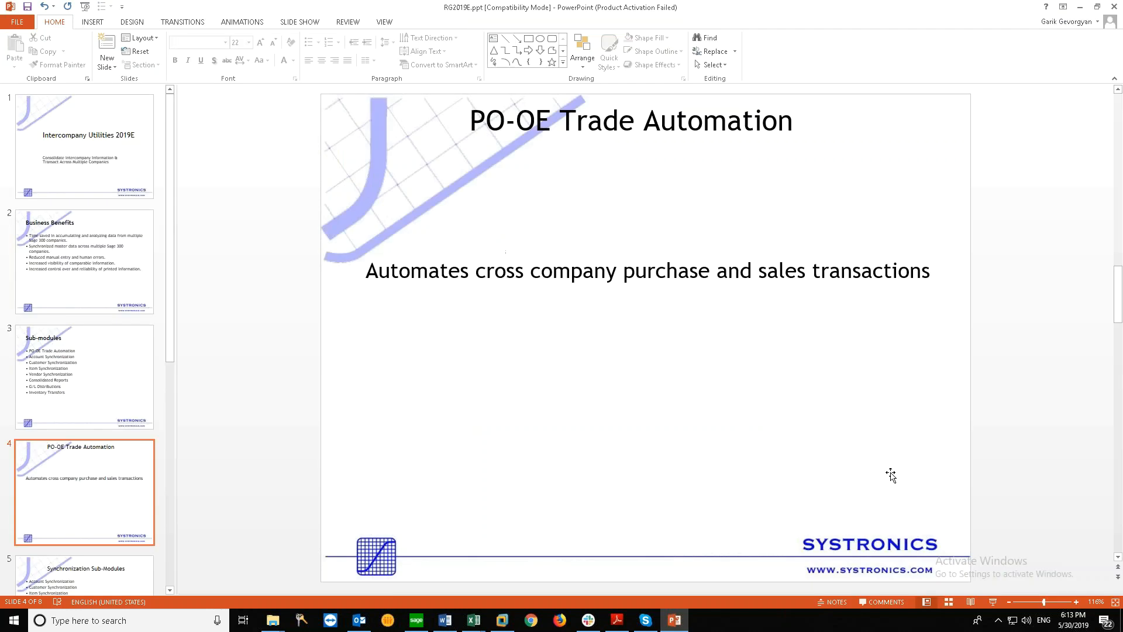
click(993, 602)
key(Right)
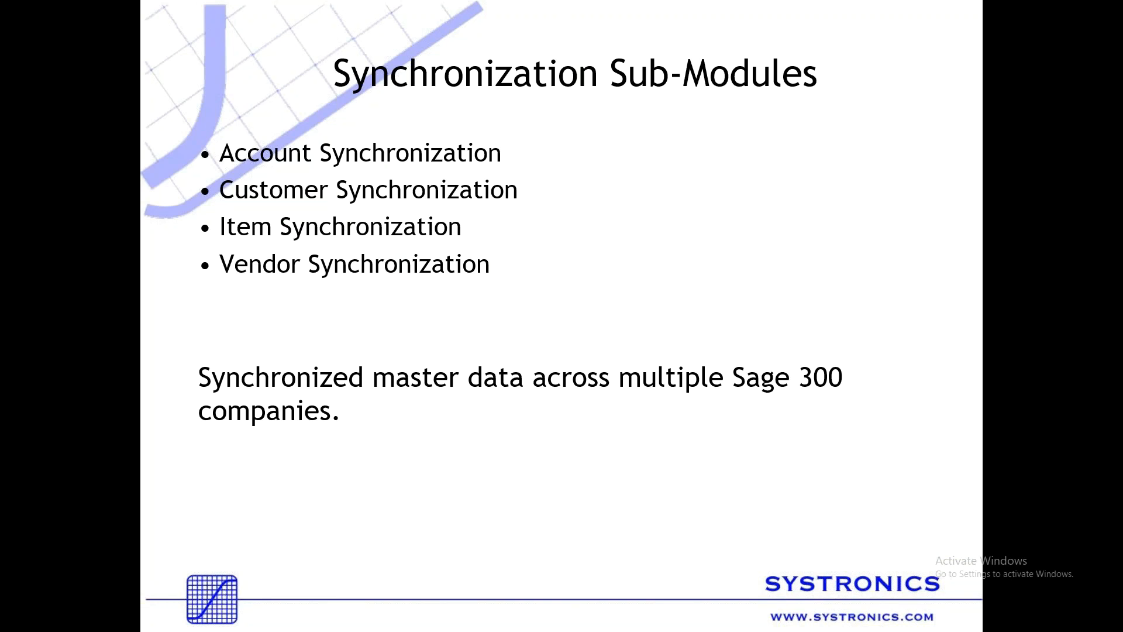
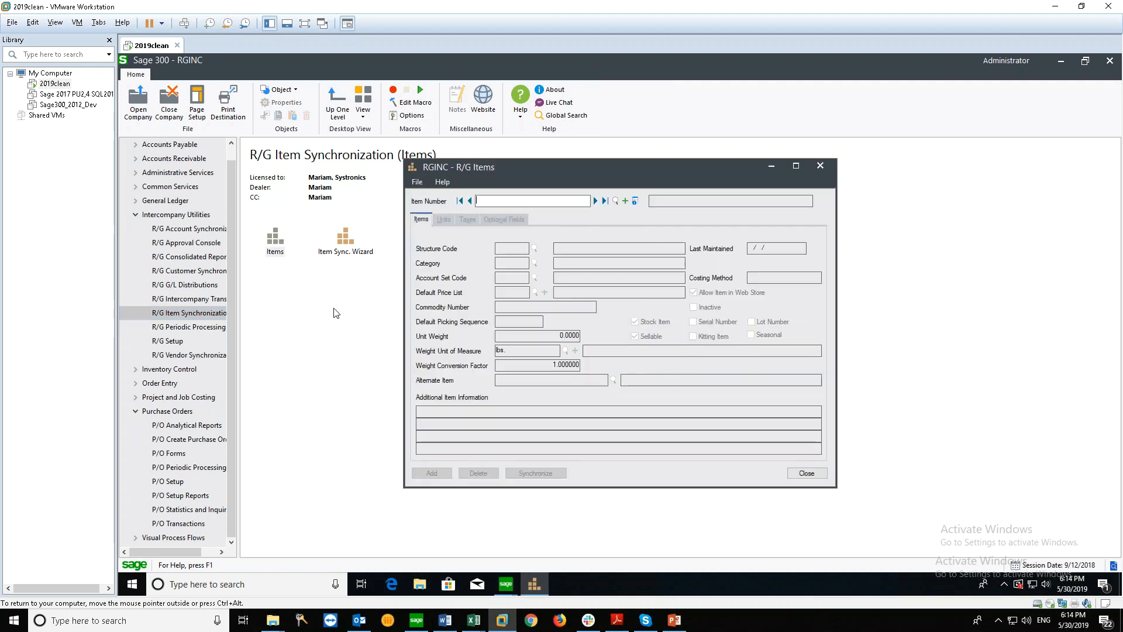
Step: Open Item Synchronization for the Teapot item A1-101/0 from R/G Items and retrieve its data from the other companies
drag(585, 173, 475, 169)
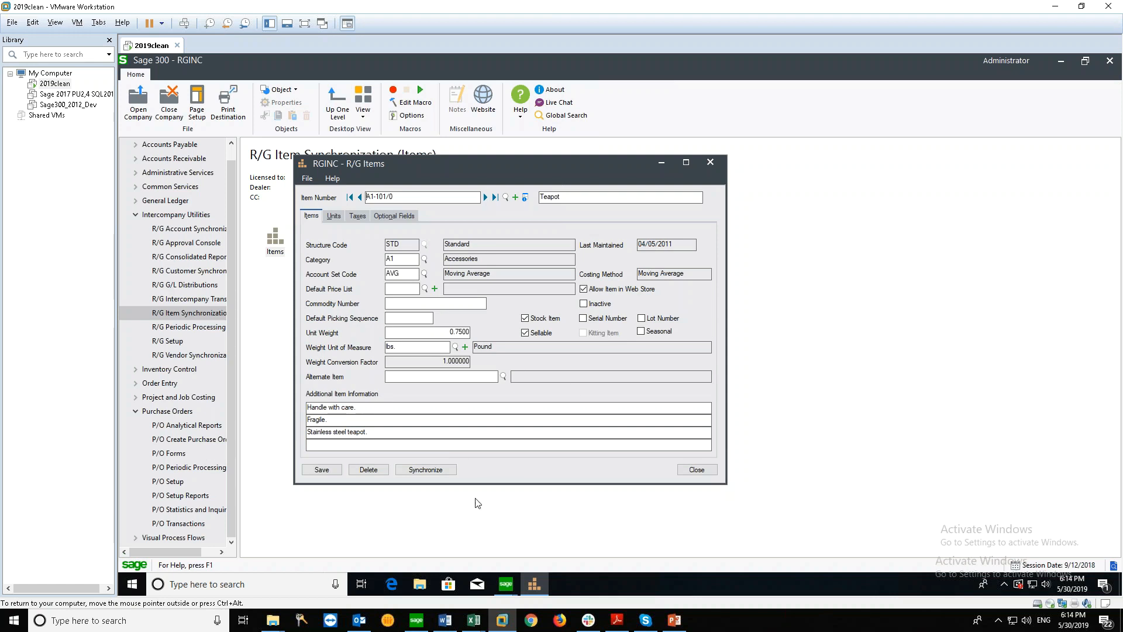
click(441, 471)
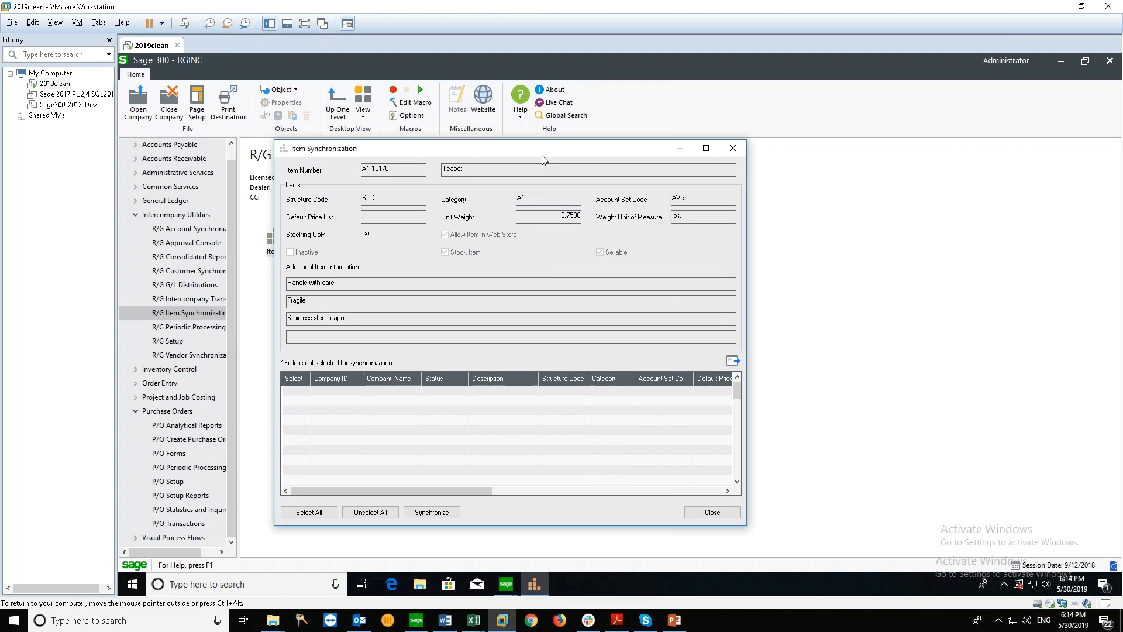
click(732, 359)
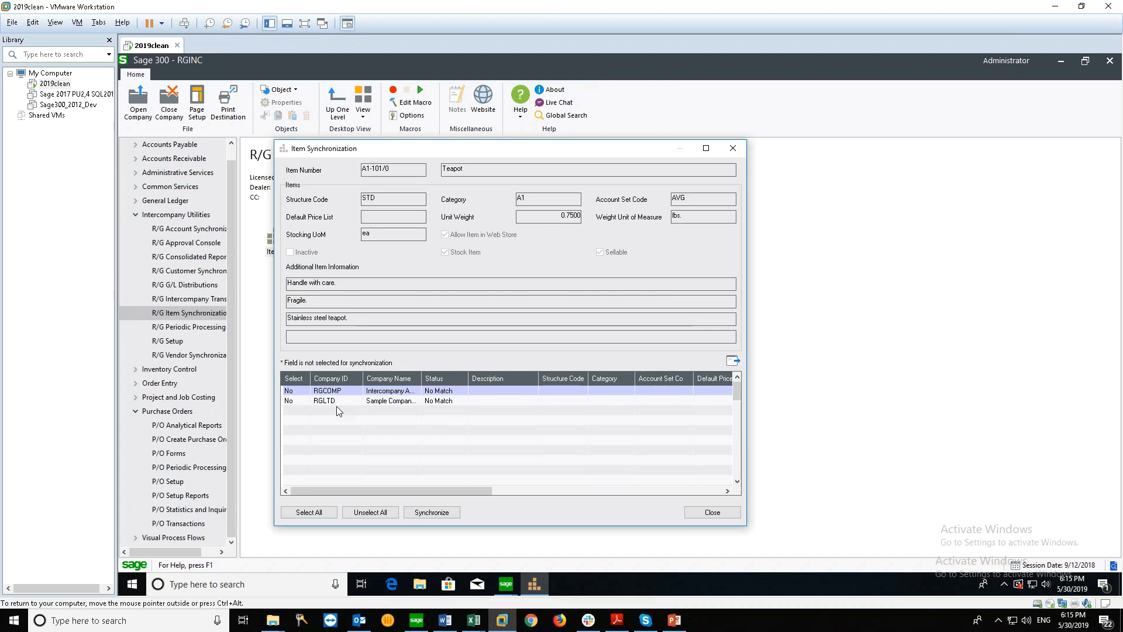
Step: Select RGLTD as the target company and synchronize the Teapot item to it
click(293, 401)
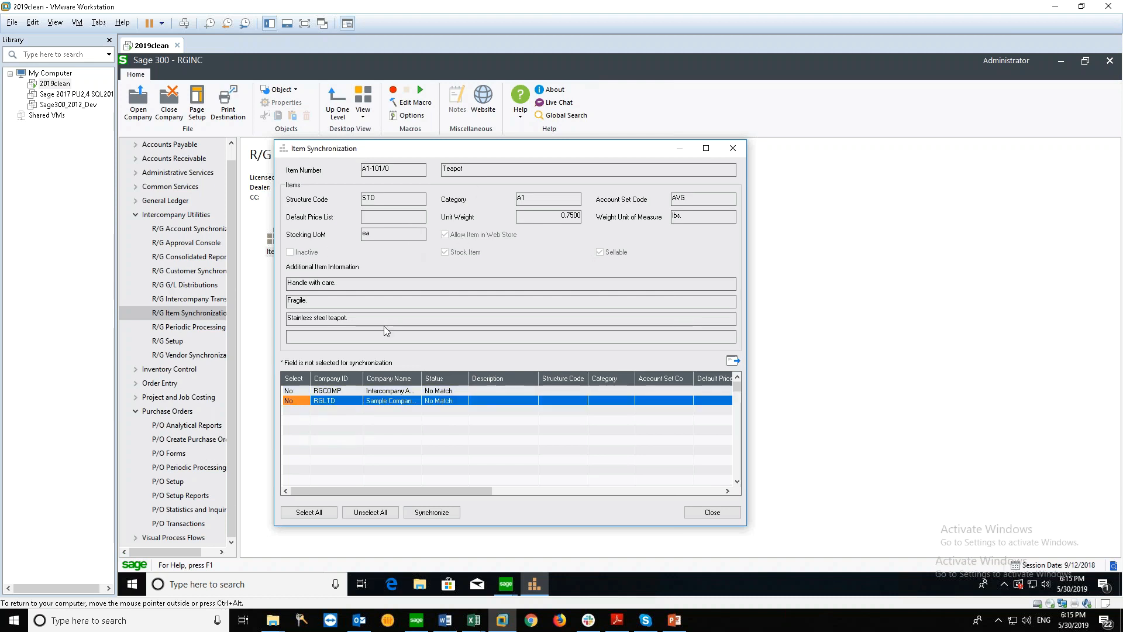
double_click(293, 401)
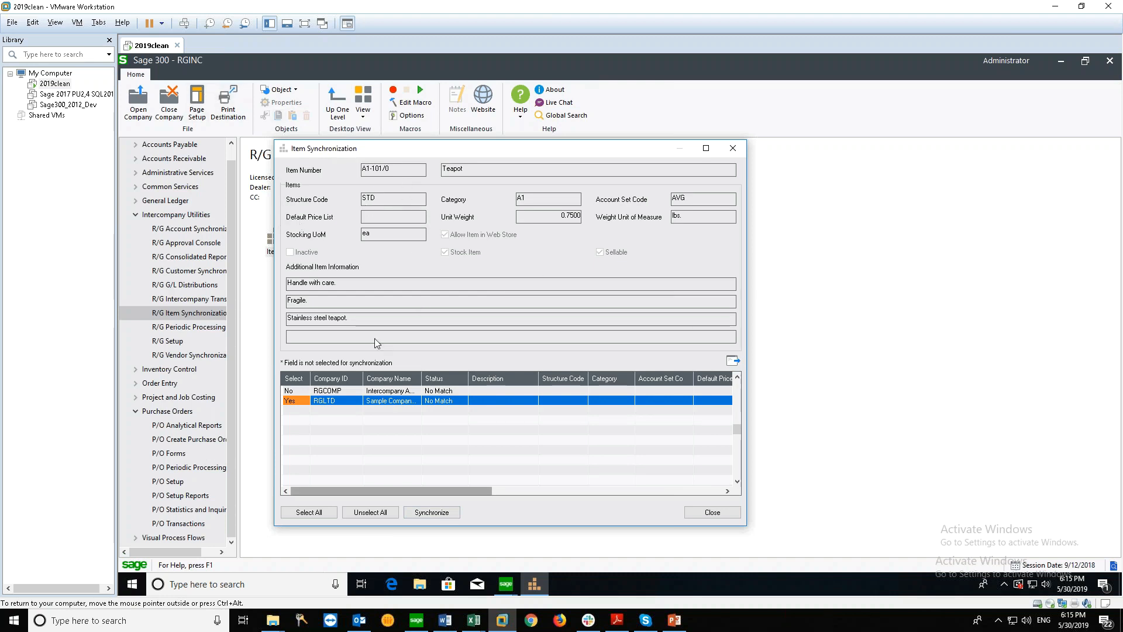
click(437, 516)
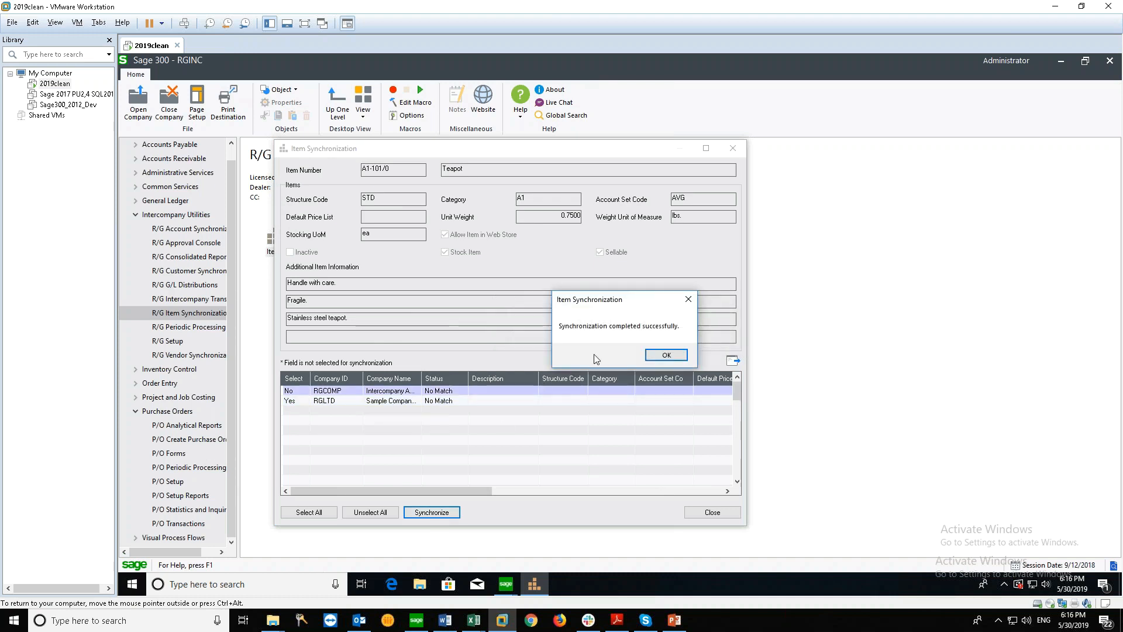
click(661, 360)
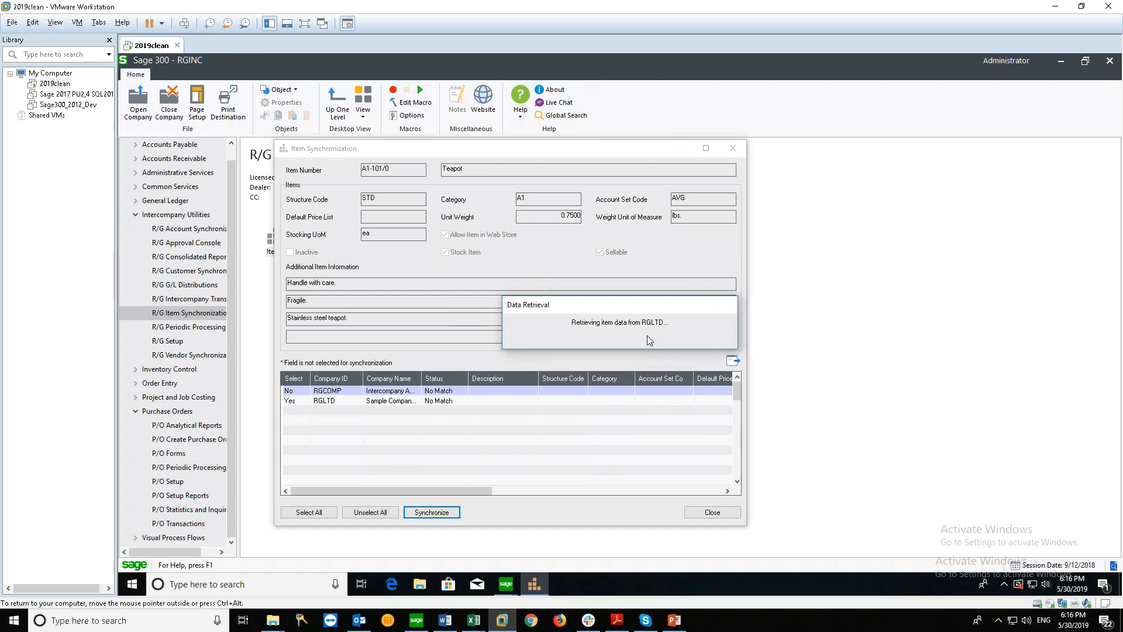
Step: Compare the Teapot item's synchronization details for RGLTD and RGCOMP, then close Item Synchronization and R/G Items
click(490, 401)
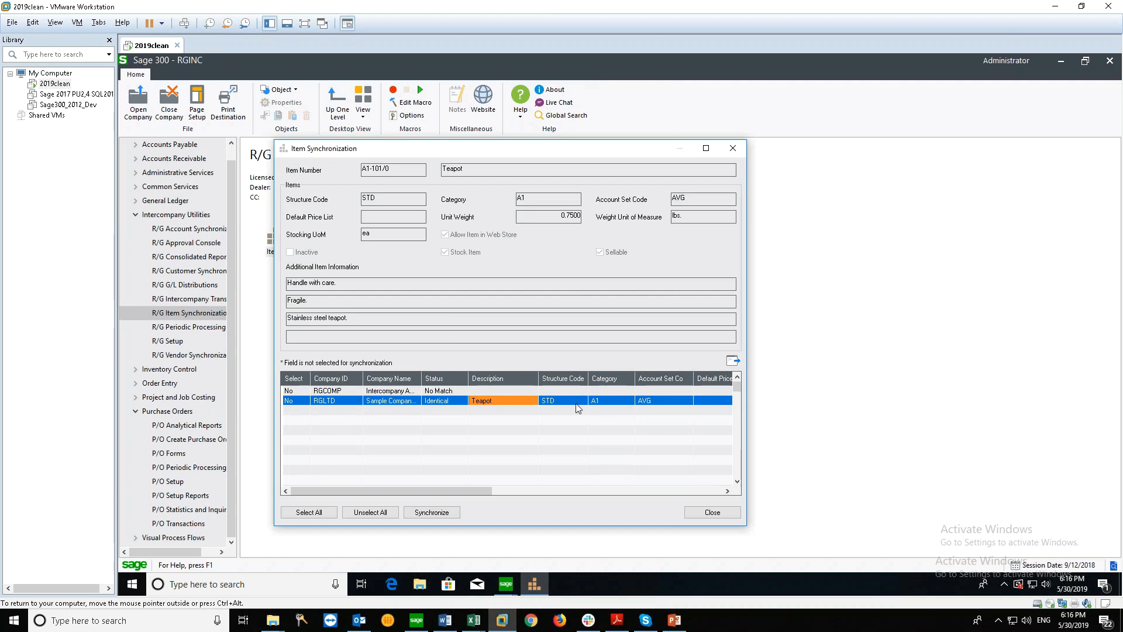
click(494, 391)
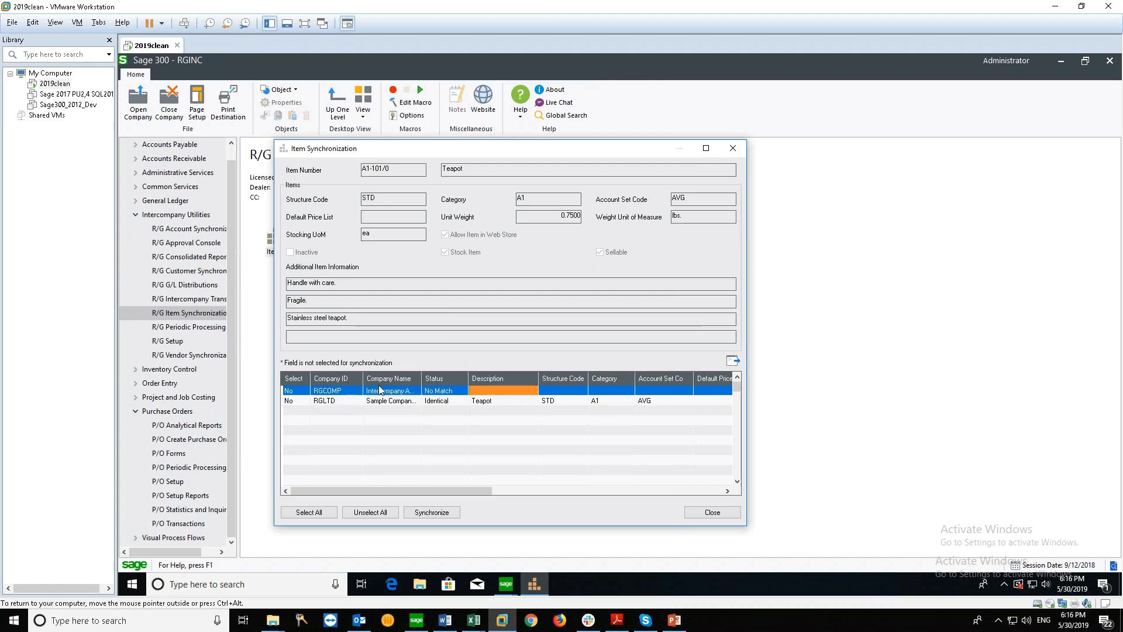
click(733, 148)
click(697, 471)
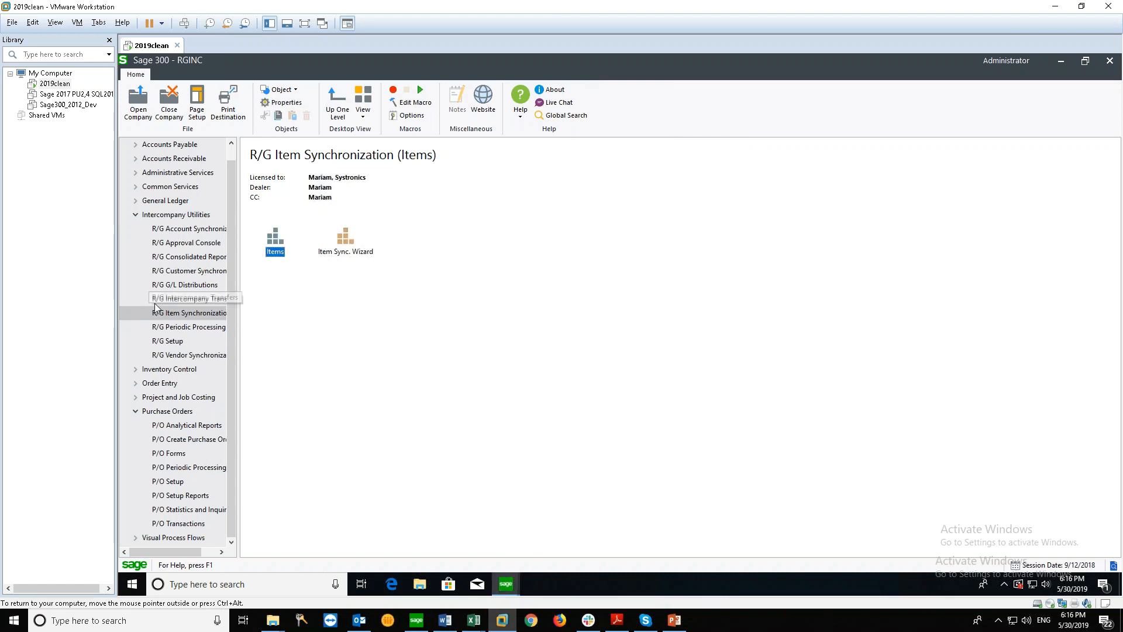
Step: Open the R/G Setup options and examine the list of fields for item synchronization
click(174, 341)
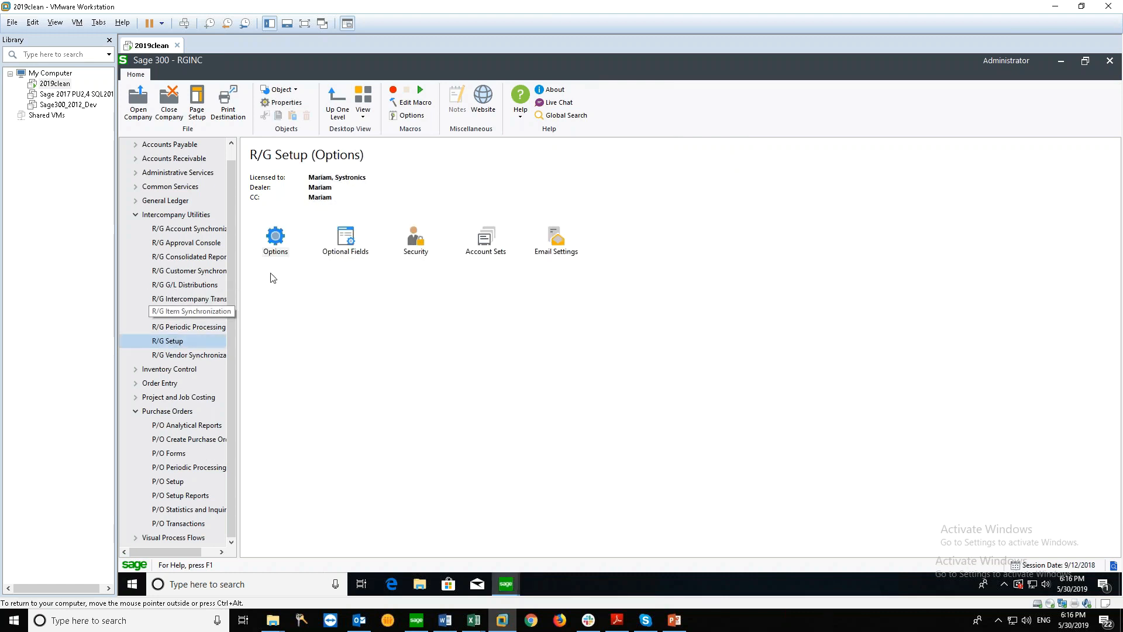
double_click(276, 241)
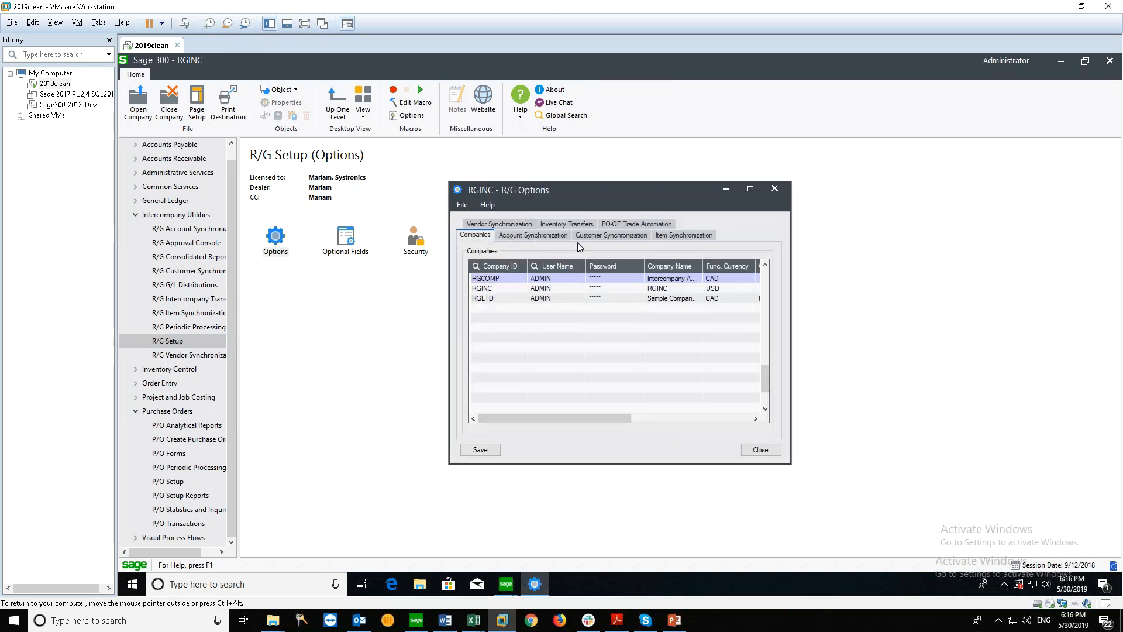
click(673, 236)
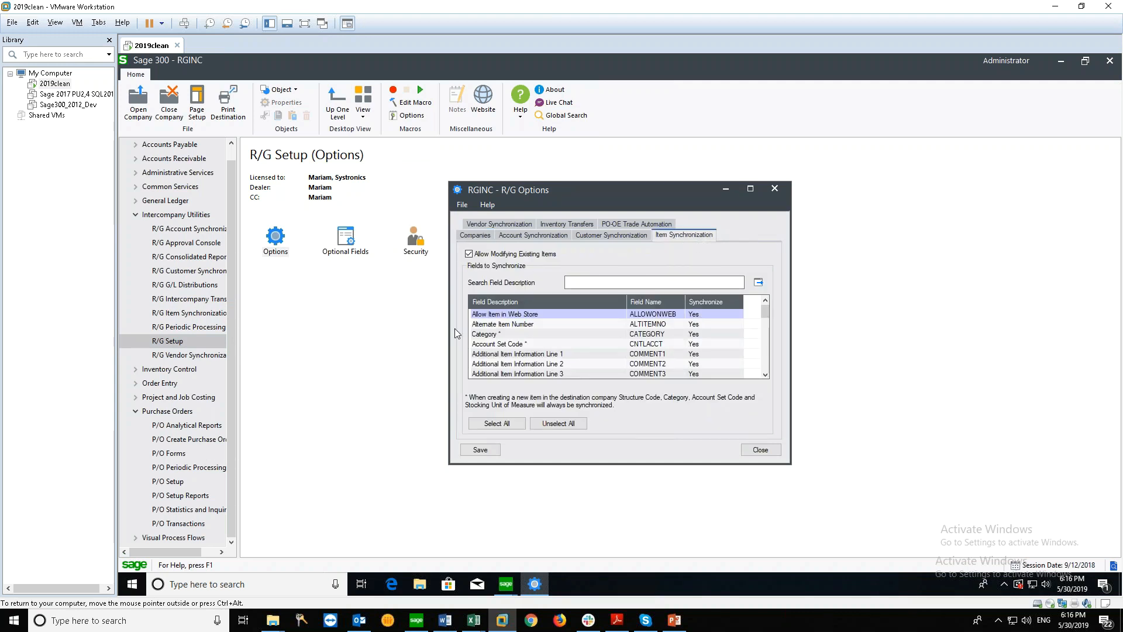
key(Down)
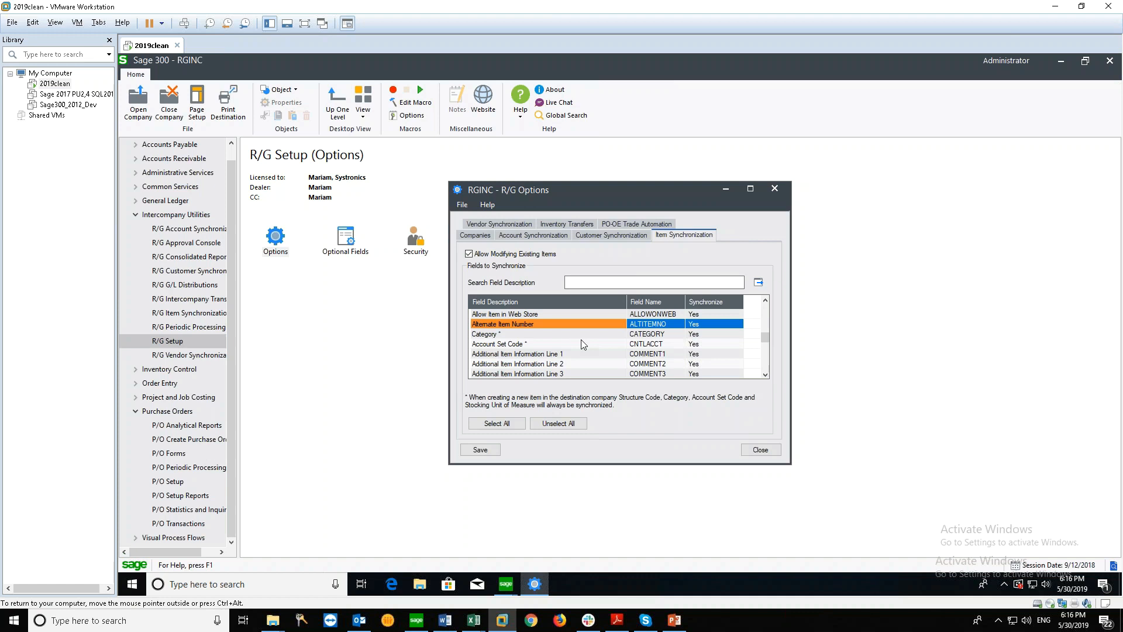
Step: Try setting Synchronize to No for the Category field and toggling it for the neighbouring item fields
click(696, 334)
click(696, 334)
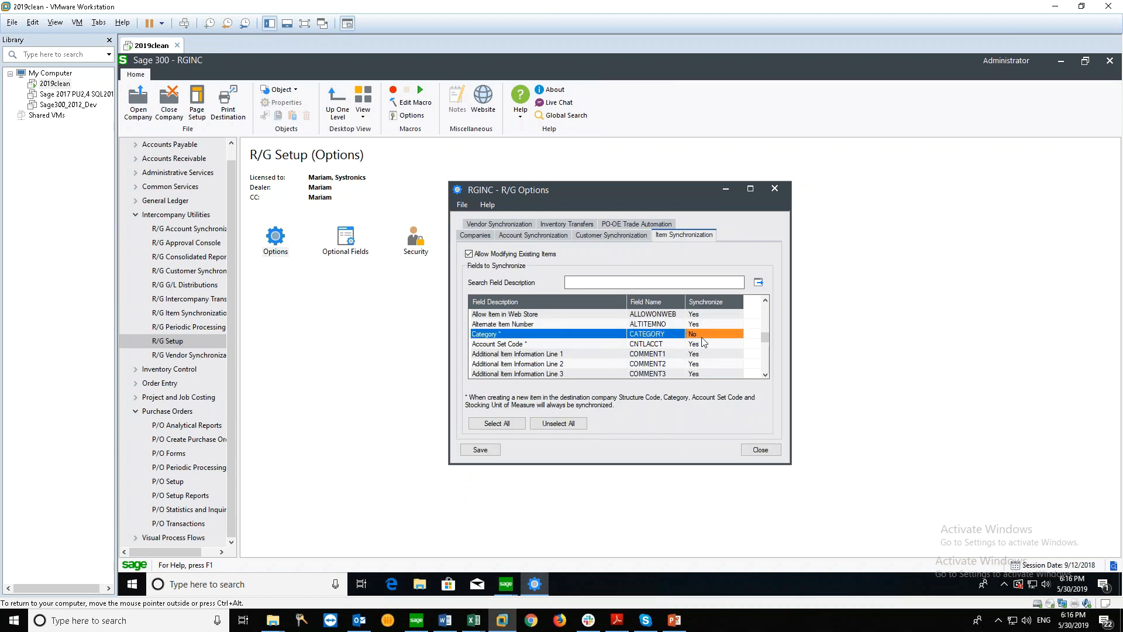
double_click(697, 345)
click(696, 354)
click(696, 354)
double_click(694, 345)
click(697, 334)
click(699, 354)
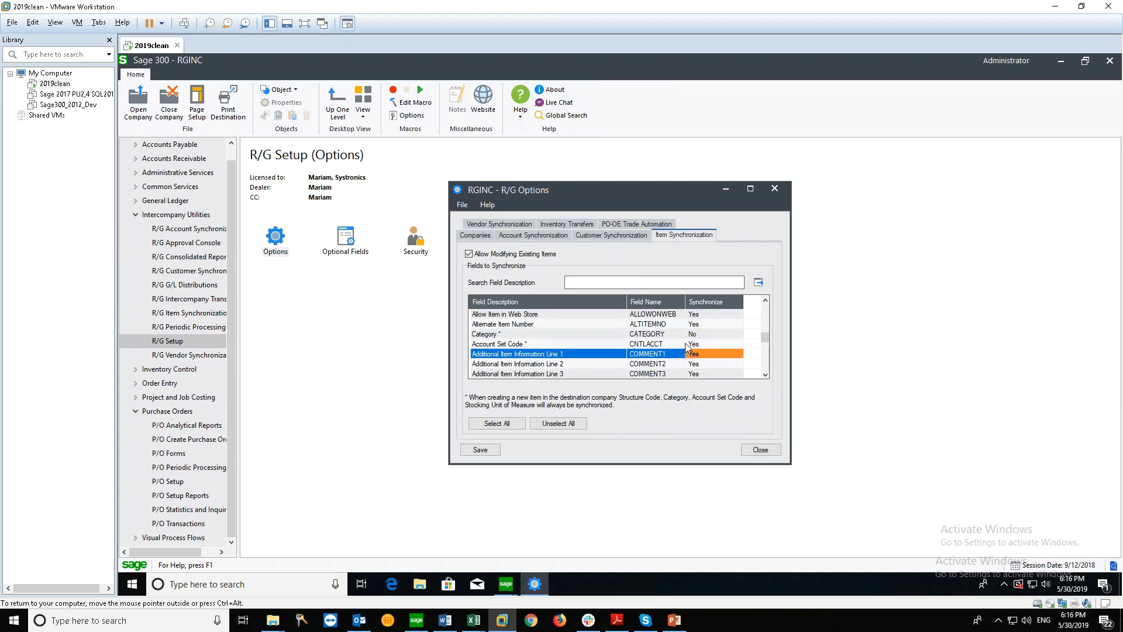
Step: Review the RGCOMP, RGINC and RGLTD entries among the configured companies, then close R/G Options without saving
click(474, 235)
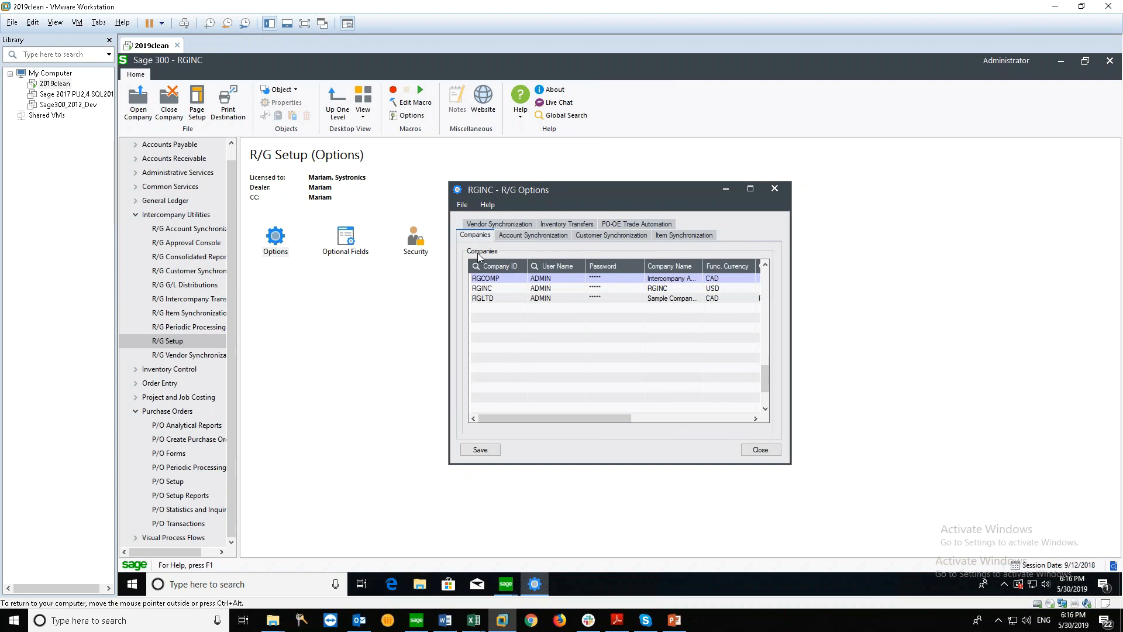
click(490, 288)
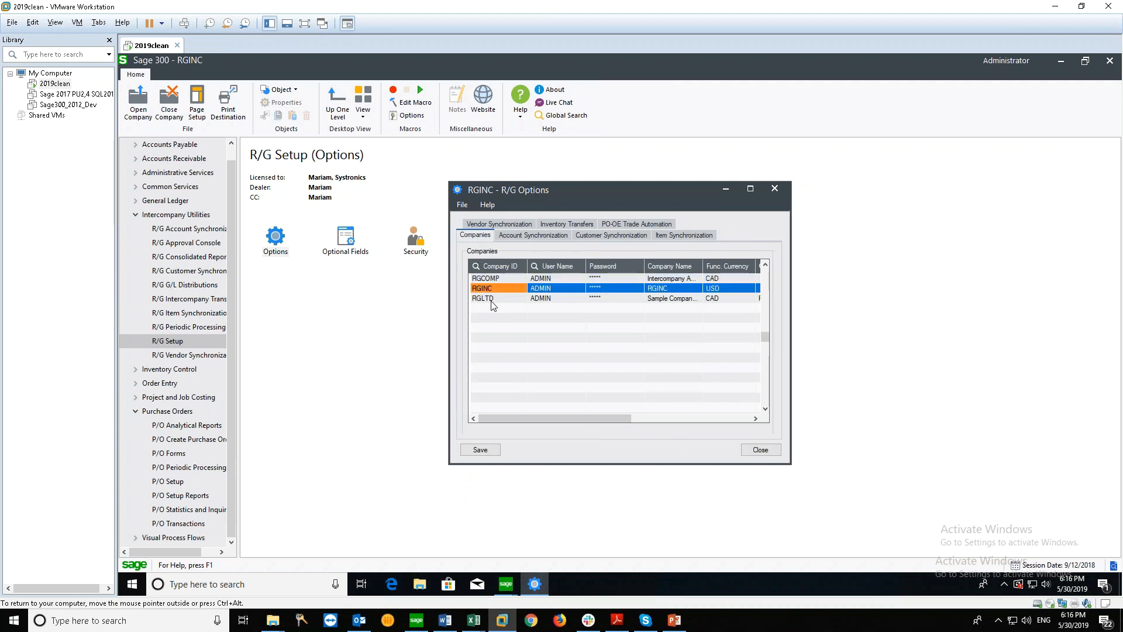
click(491, 299)
click(492, 290)
click(493, 279)
click(493, 298)
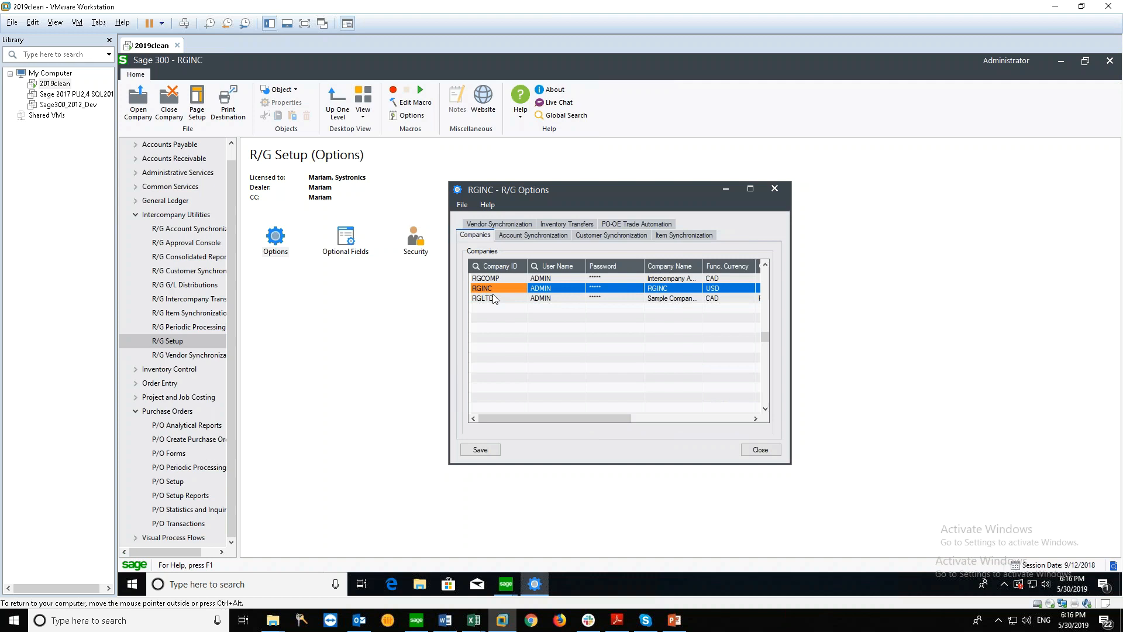
click(761, 450)
click(604, 361)
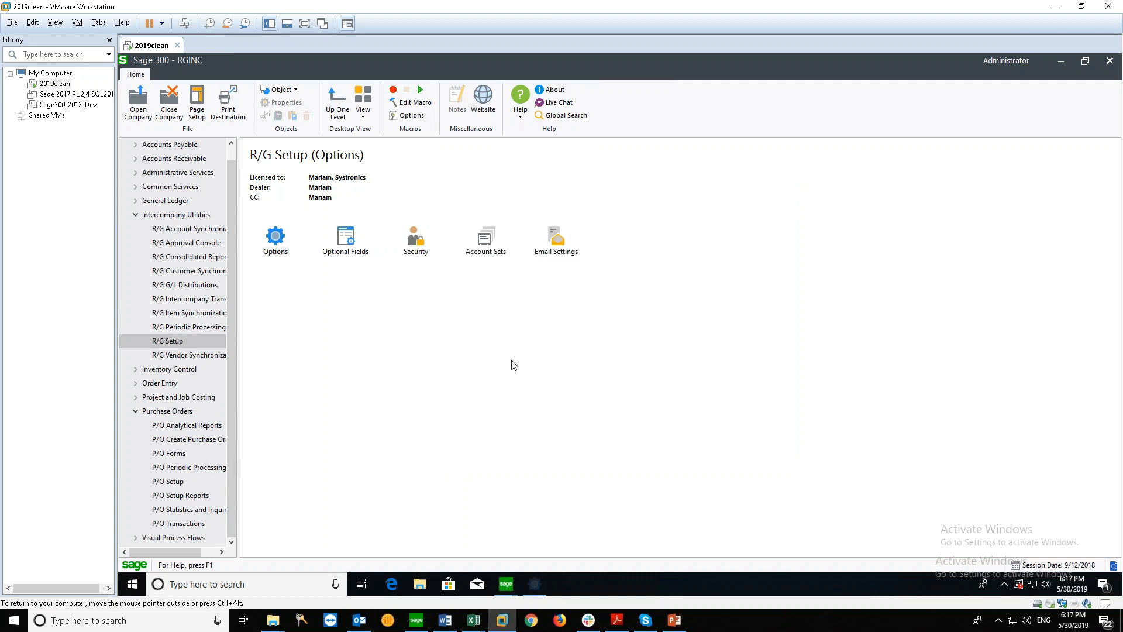
Step: Open the Item Synchronization Wizard, review the selection criteria, and load the items with all criteria left at None
click(188, 313)
click(350, 237)
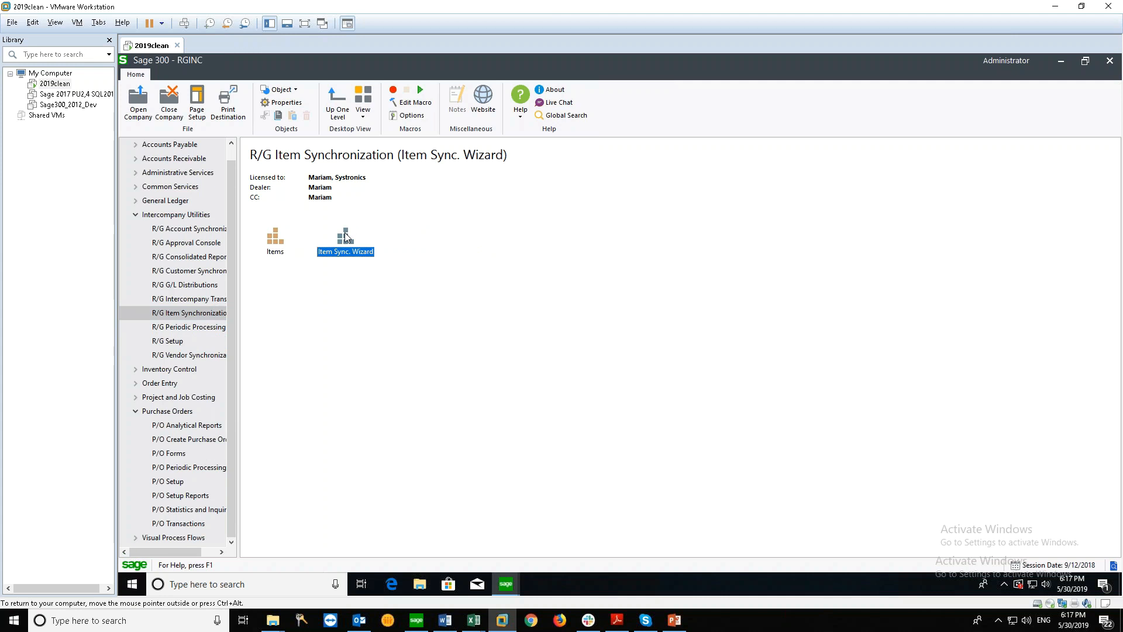
double_click(345, 236)
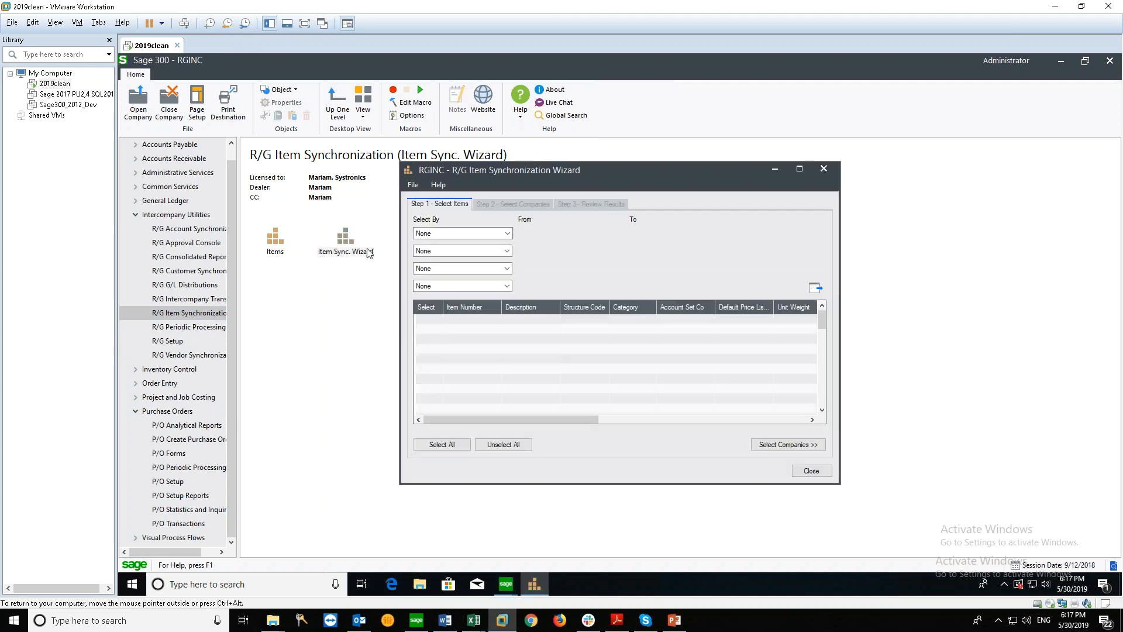
click(465, 237)
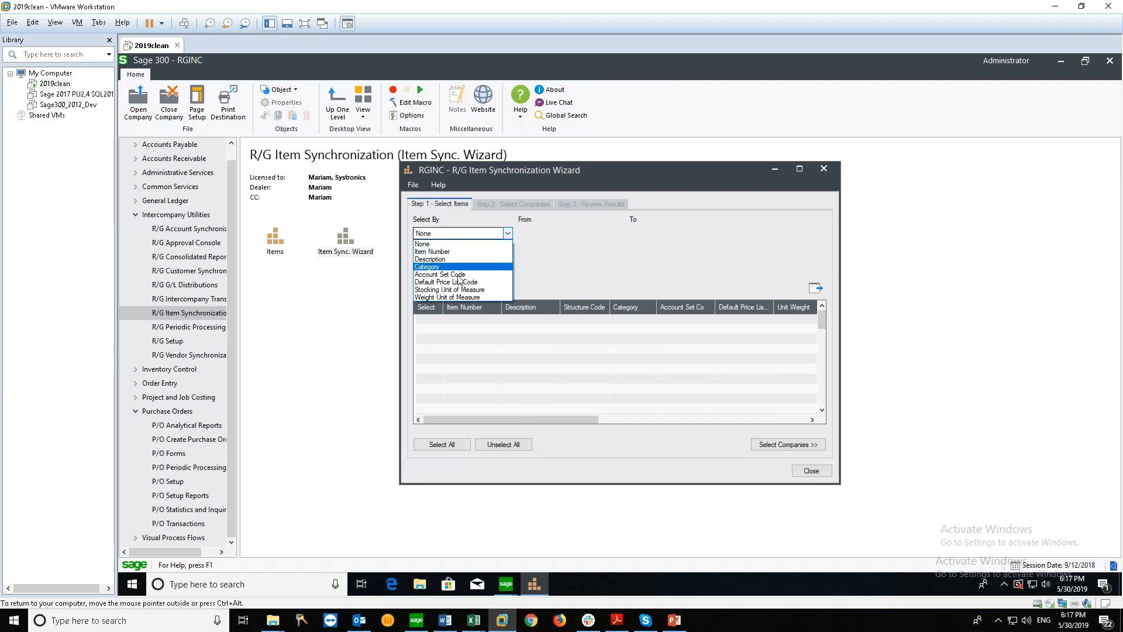
click(588, 259)
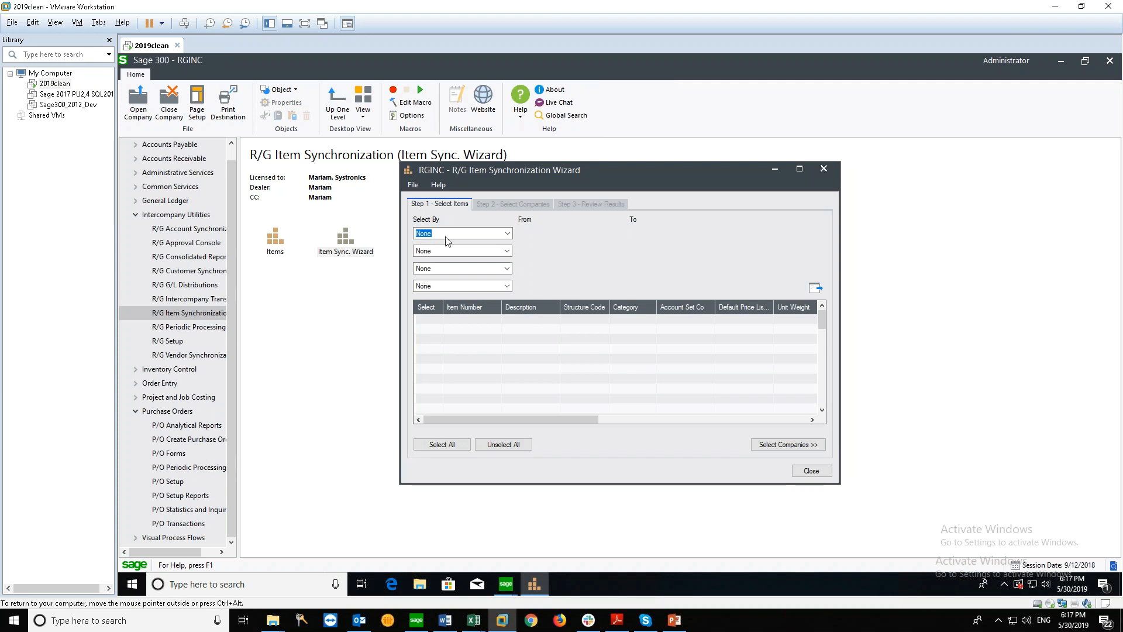
click(816, 289)
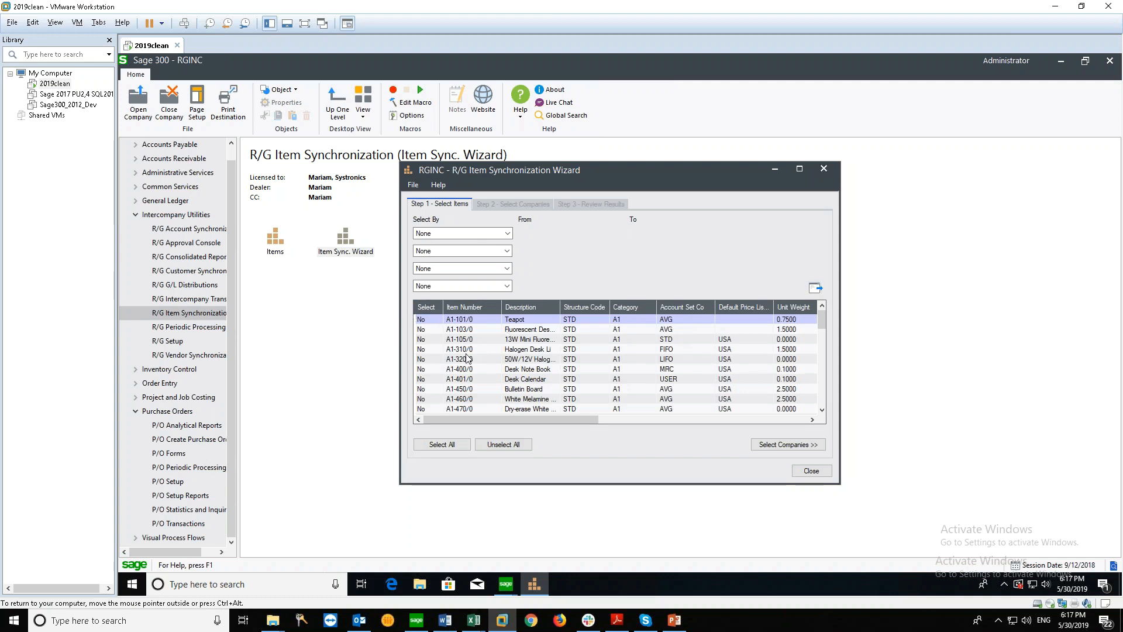
Step: Try marking the Teapot item A1-101/0 and item A1-103/0 for synchronization
double_click(422, 319)
click(427, 332)
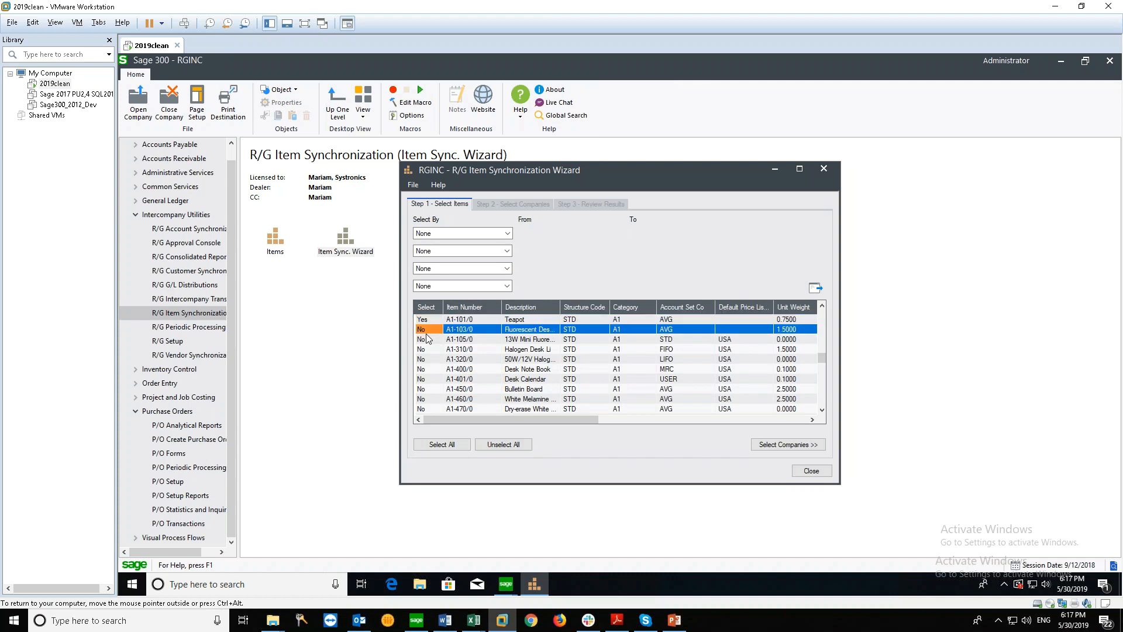
click(424, 320)
double_click(423, 327)
click(424, 320)
Step: Unselect all items and view the wizard's company selection step, then close the wizard
click(508, 445)
click(420, 320)
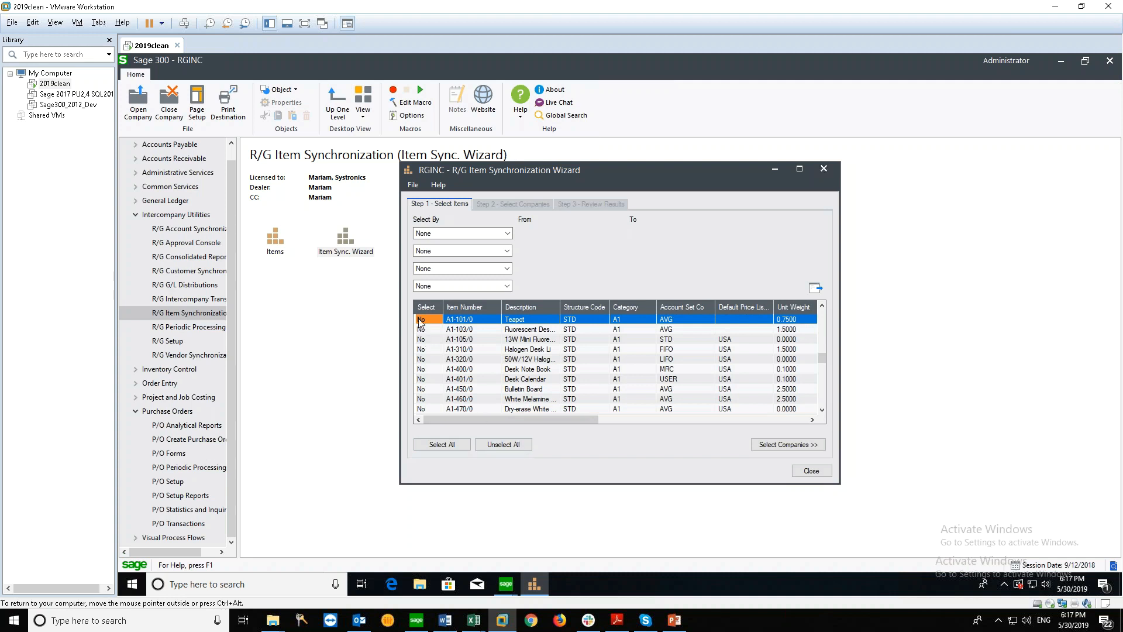
click(793, 445)
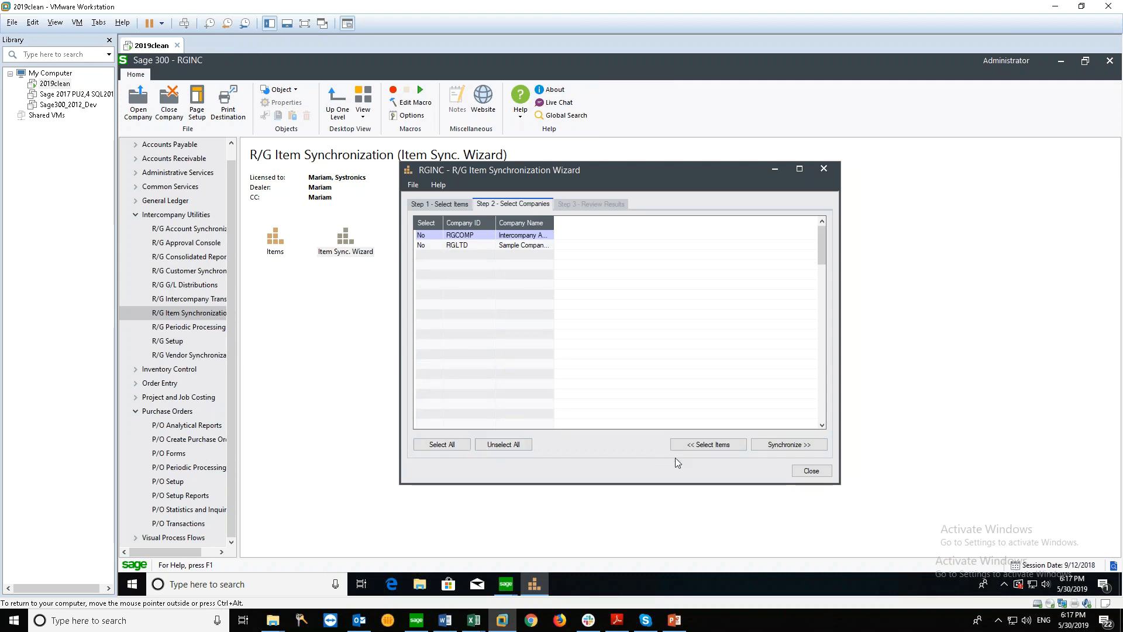
click(813, 475)
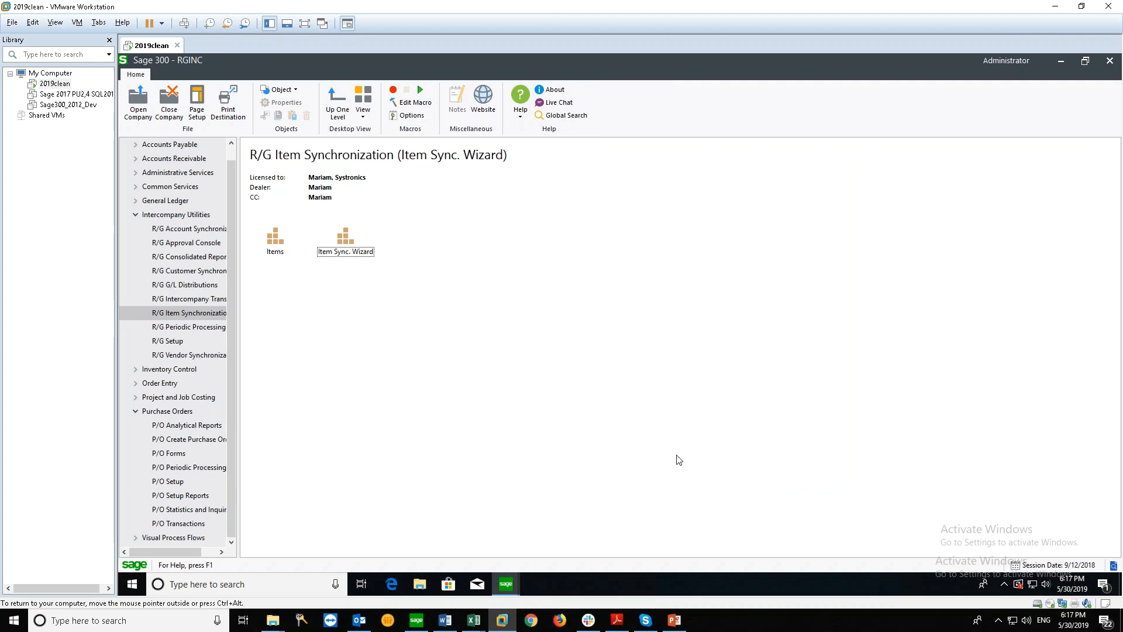
Step: Switch to the PowerPoint presentation, resume the slide show, and advance to the Consolidated Reports slide
click(675, 622)
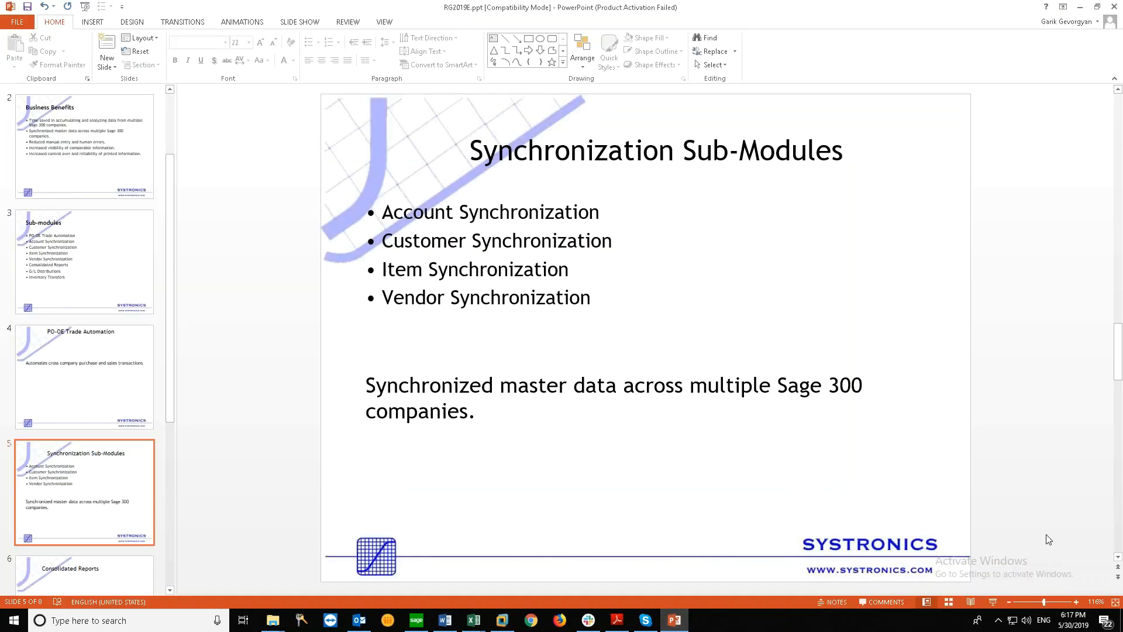
click(993, 605)
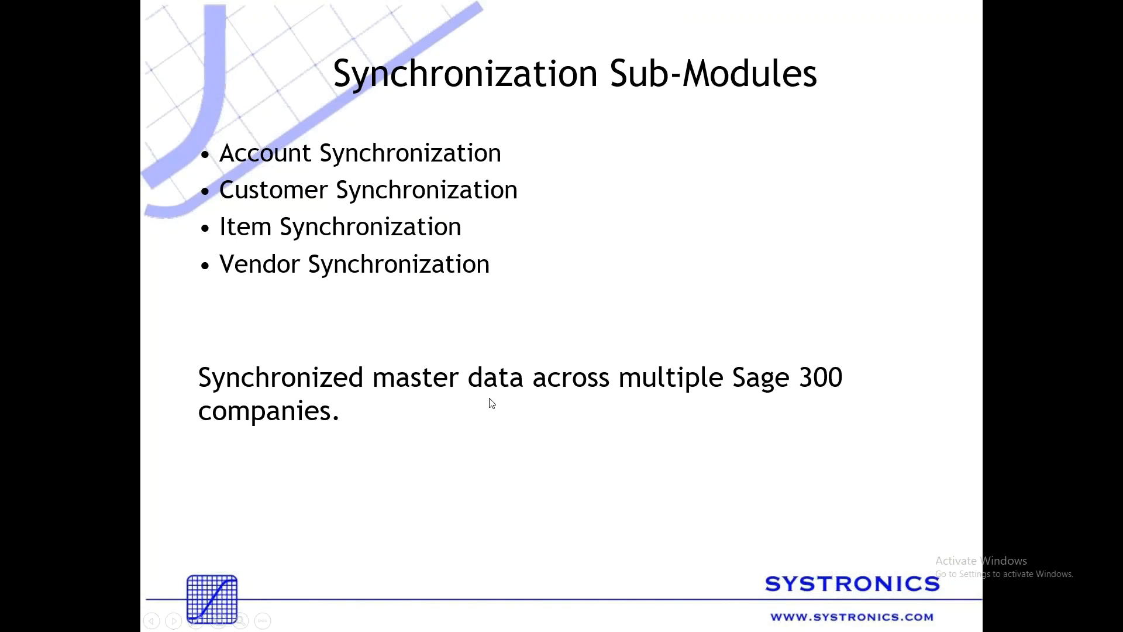
click(491, 403)
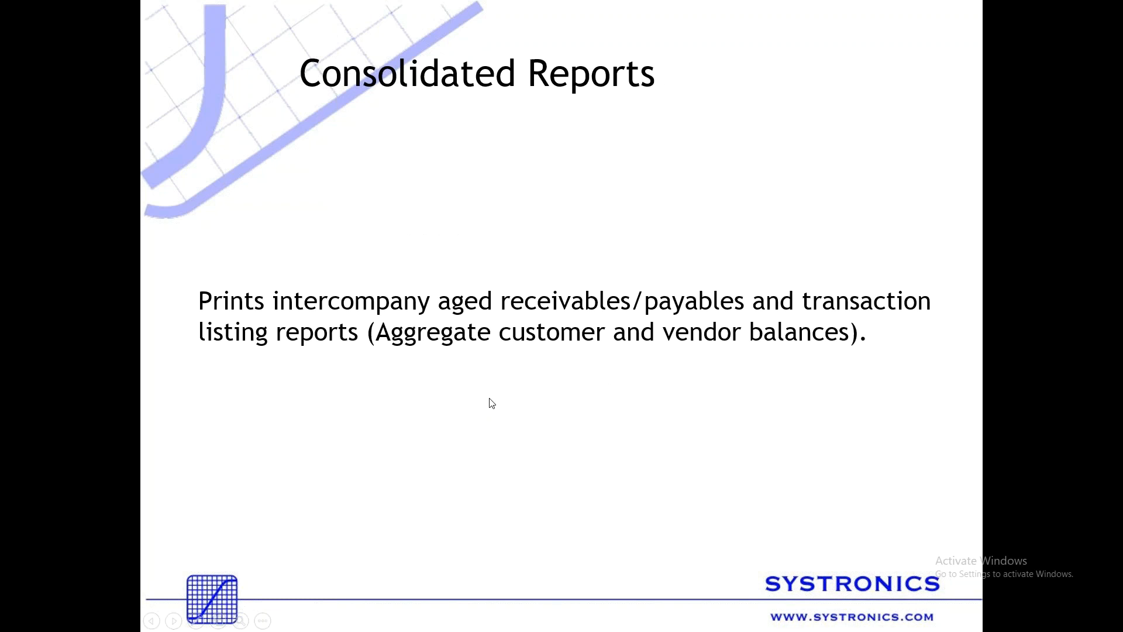
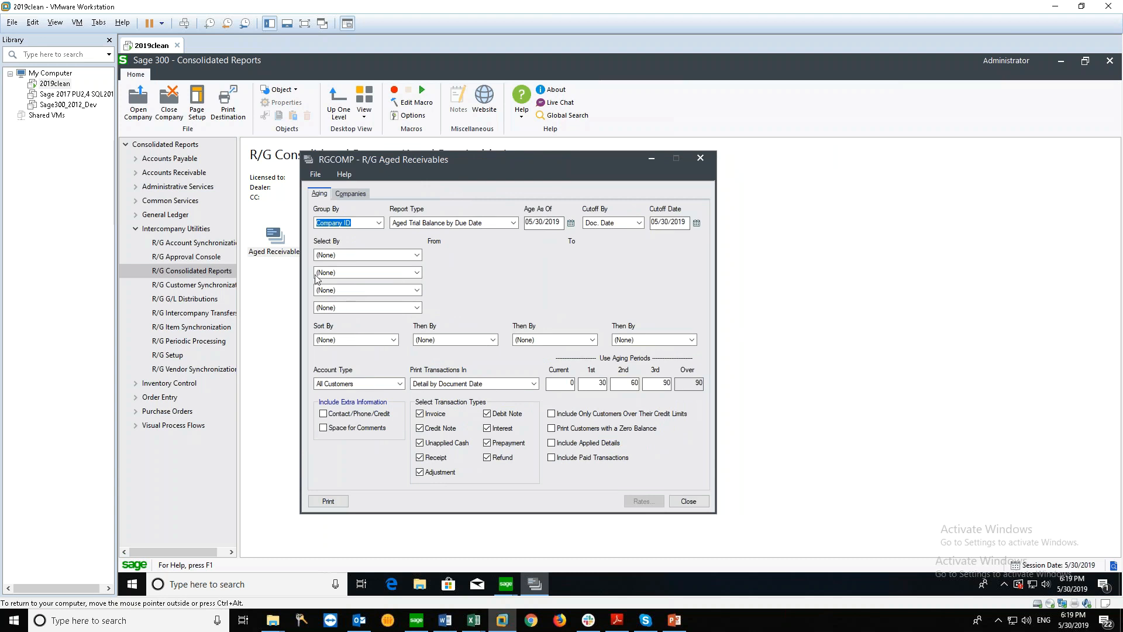
Step: Group the R/G Aged Receivables report by Customer Number and include the companies RGINC and RGLTD
click(370, 224)
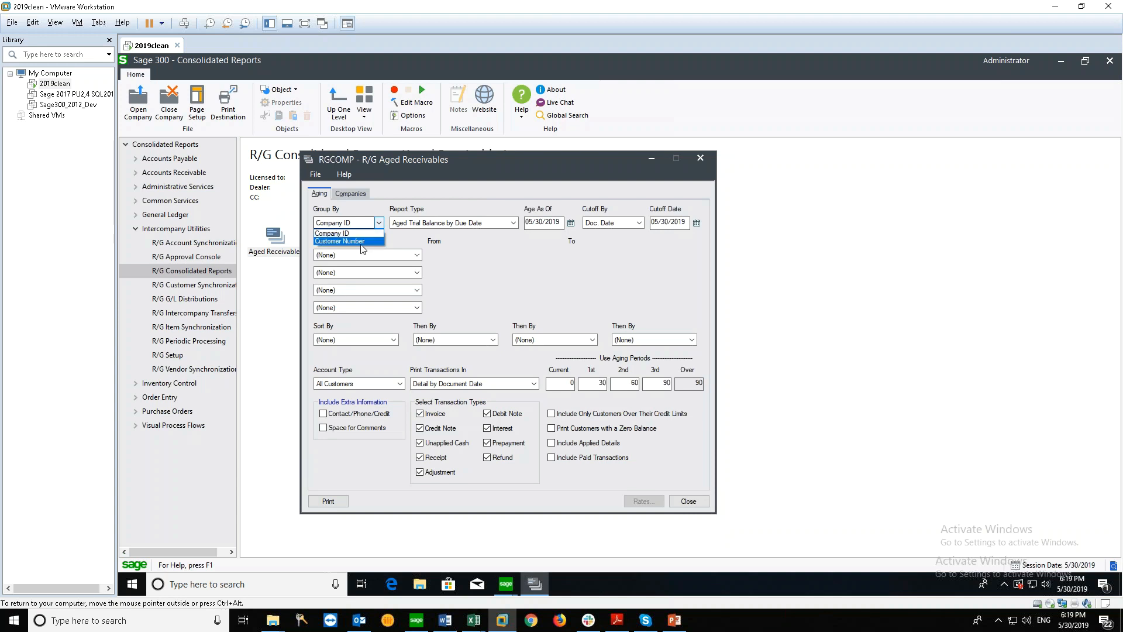
click(361, 241)
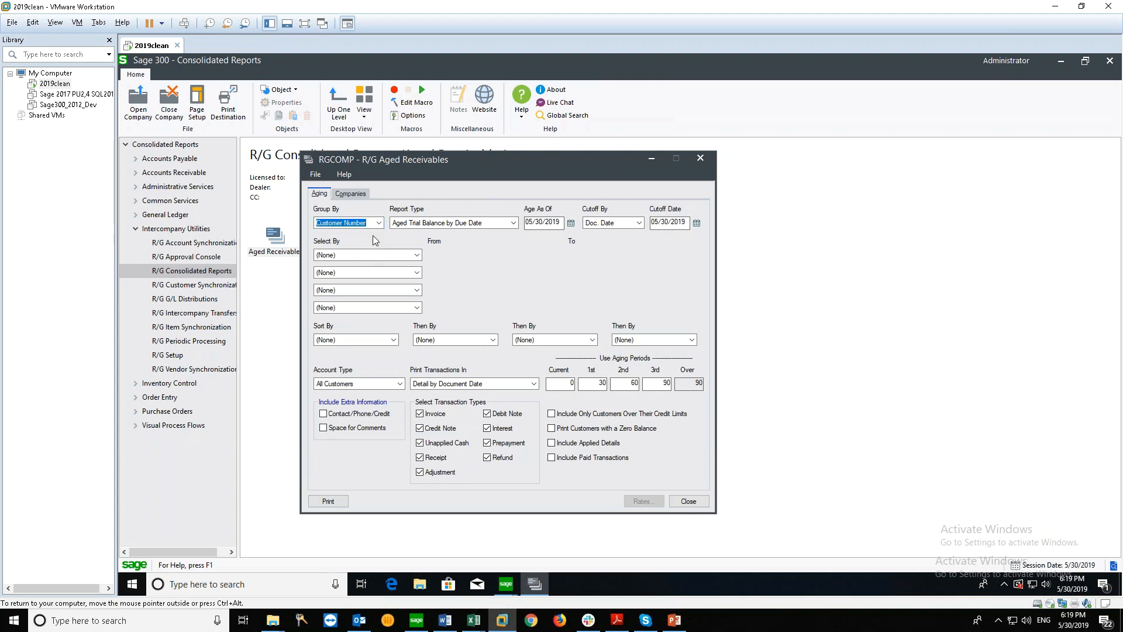
click(359, 195)
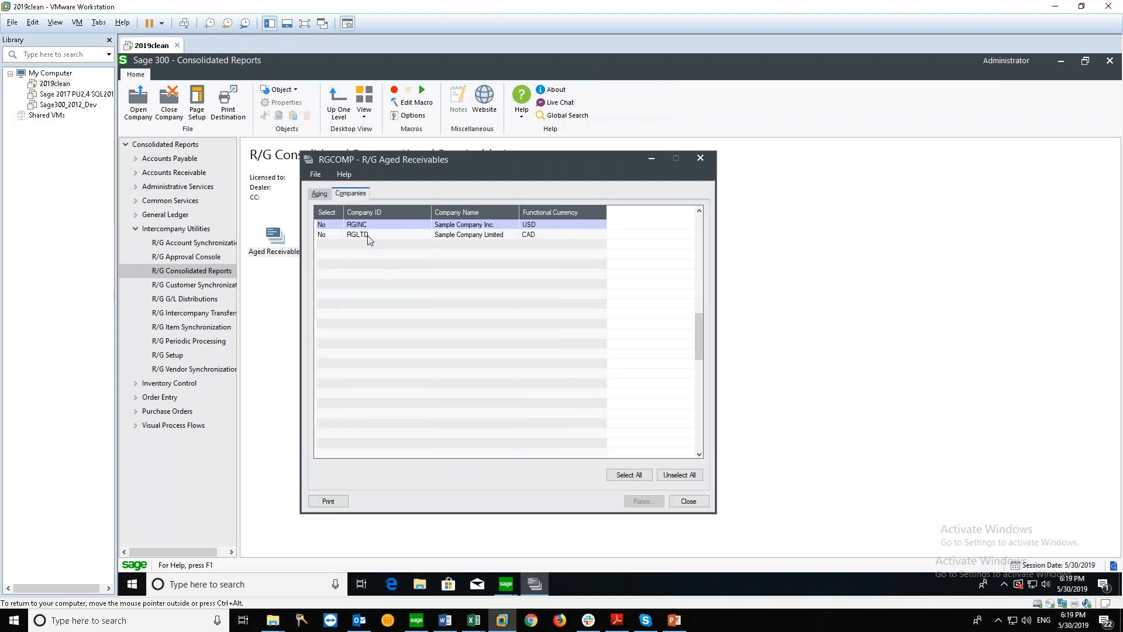
double_click(322, 228)
click(324, 236)
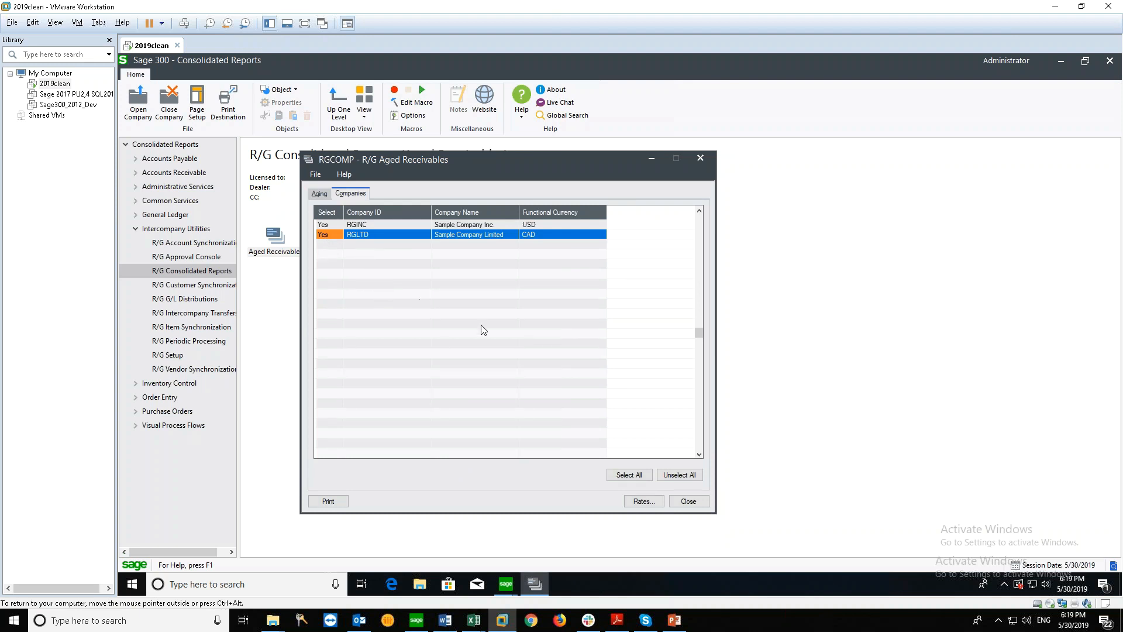
Step: Examine the USD exchange rate override and the functional currencies of RGINC and RGLTD
click(643, 502)
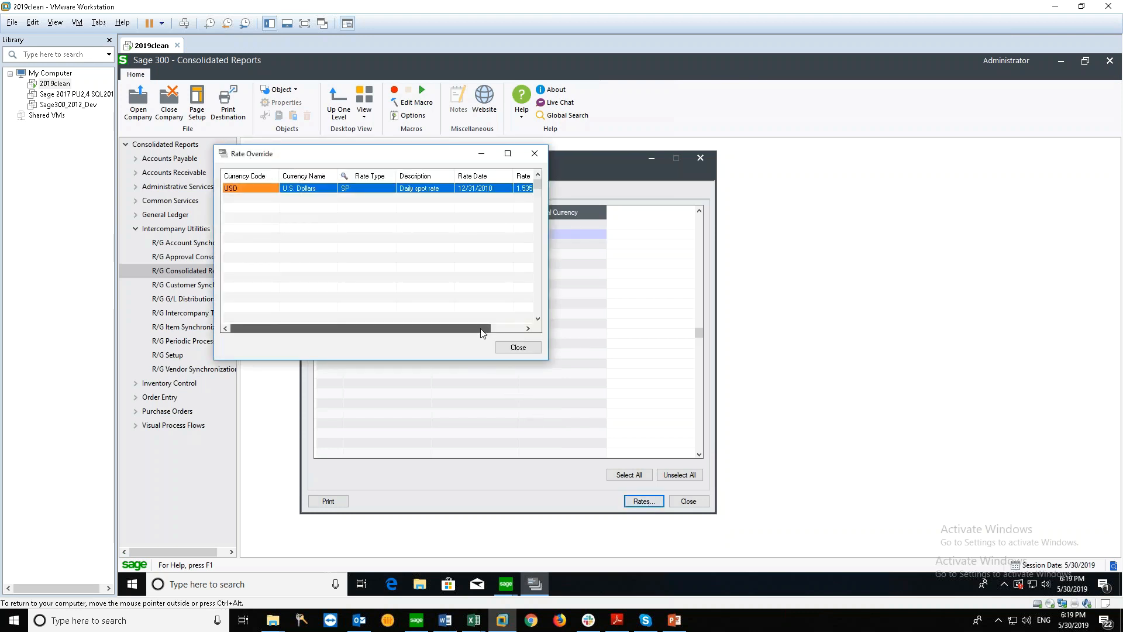
drag(468, 329, 514, 326)
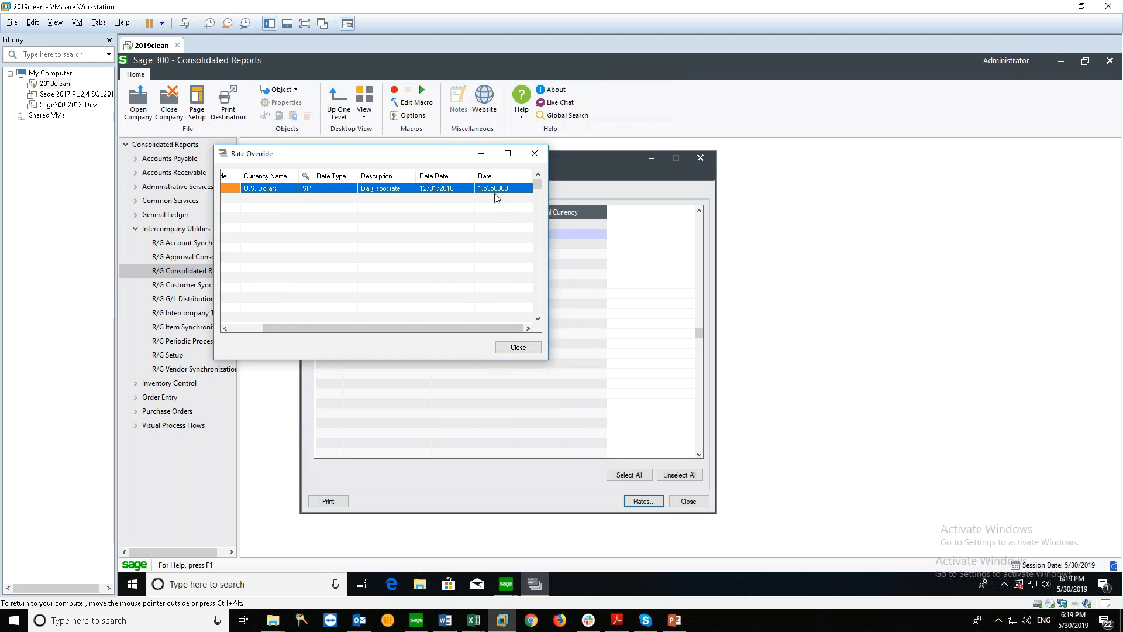
click(535, 153)
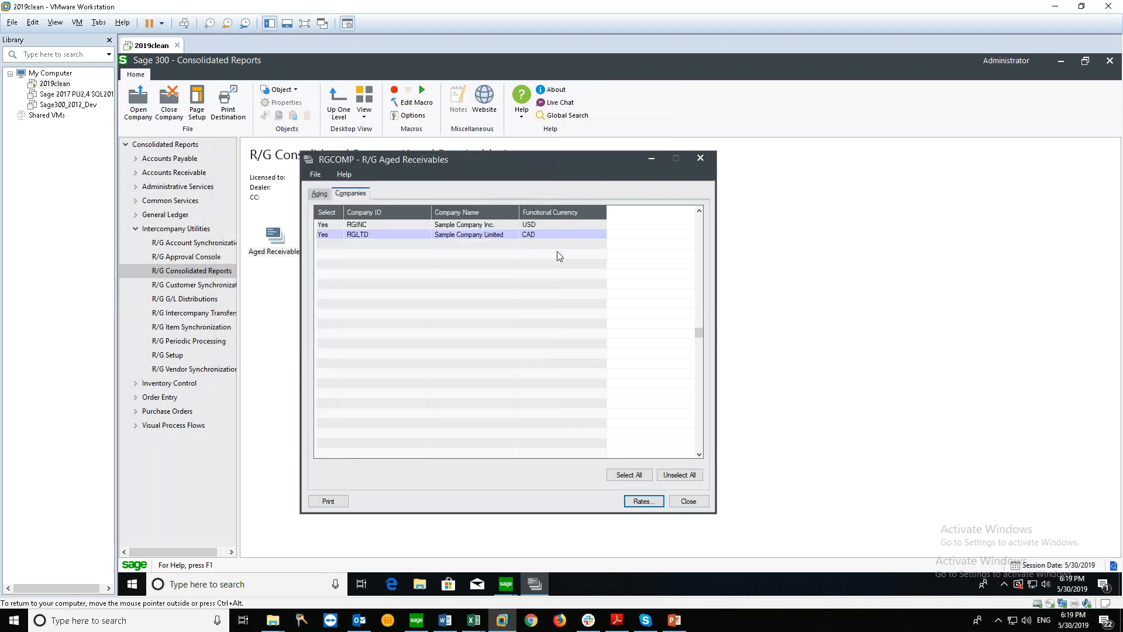
click(543, 224)
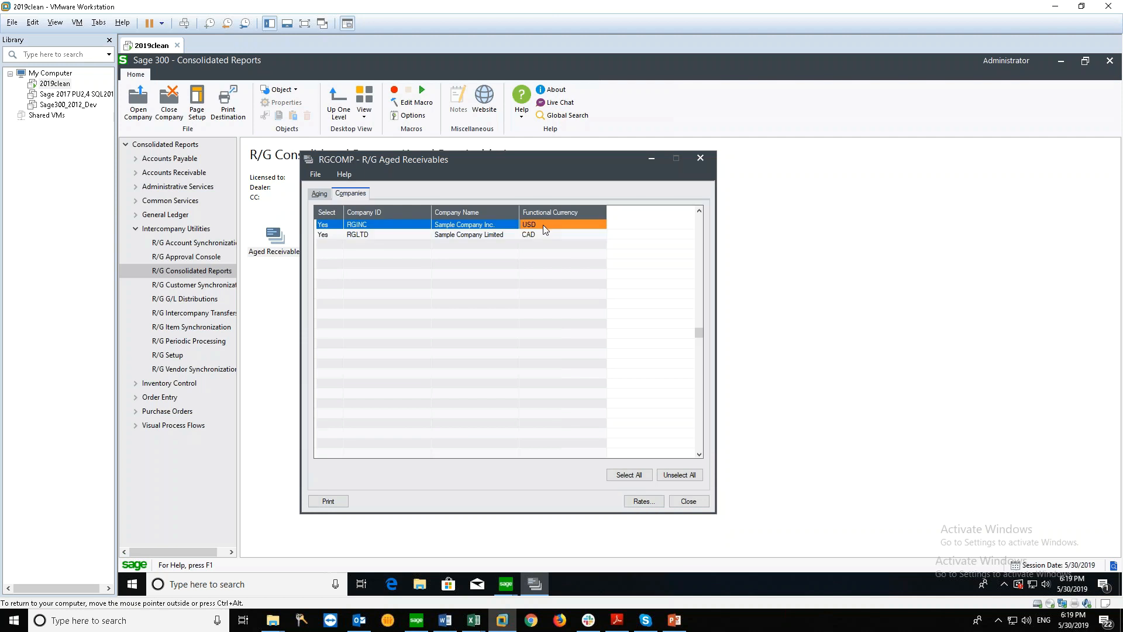
click(546, 236)
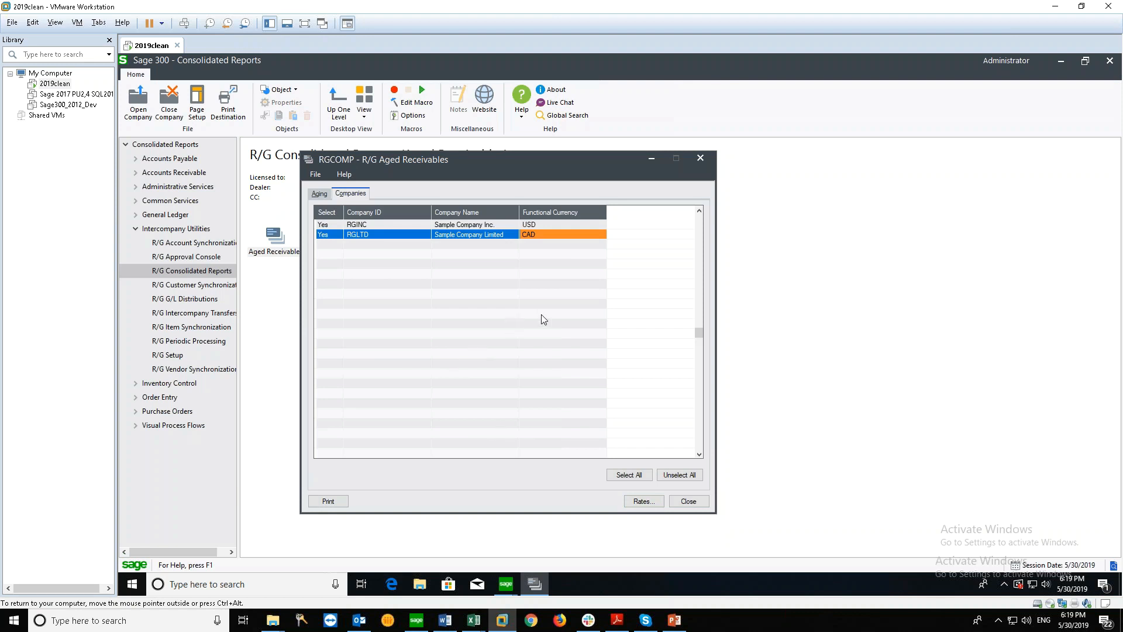
Step: Print the aged receivables report to preview and examine the RGINC and RGLTD transactions for Bargain Mart - San Diego
click(327, 502)
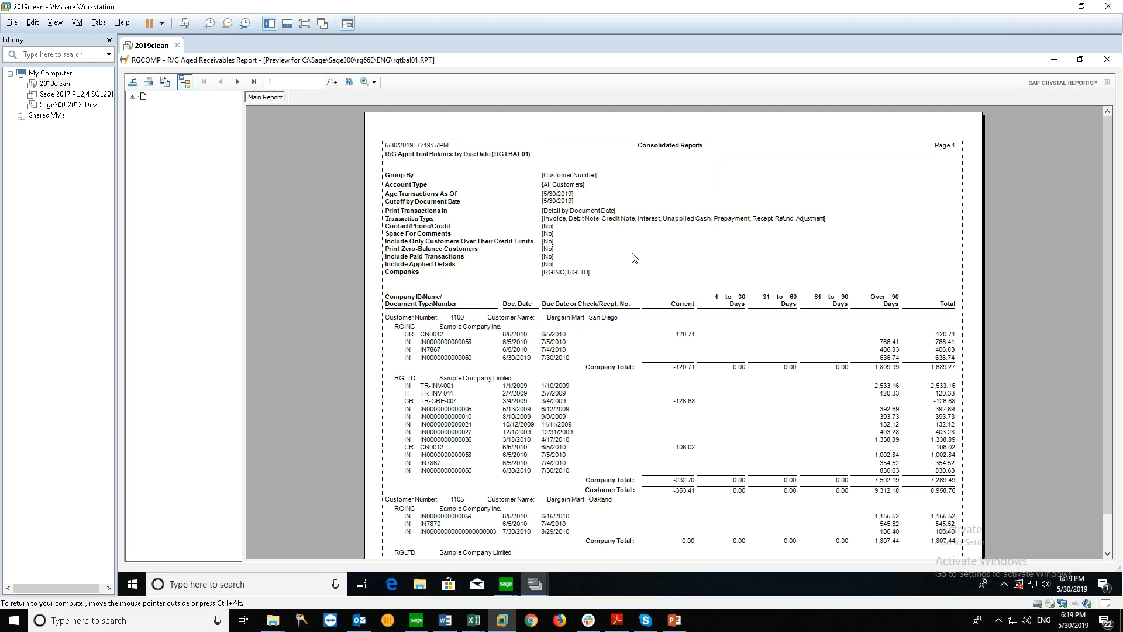
scroll(610, 375, down, 1)
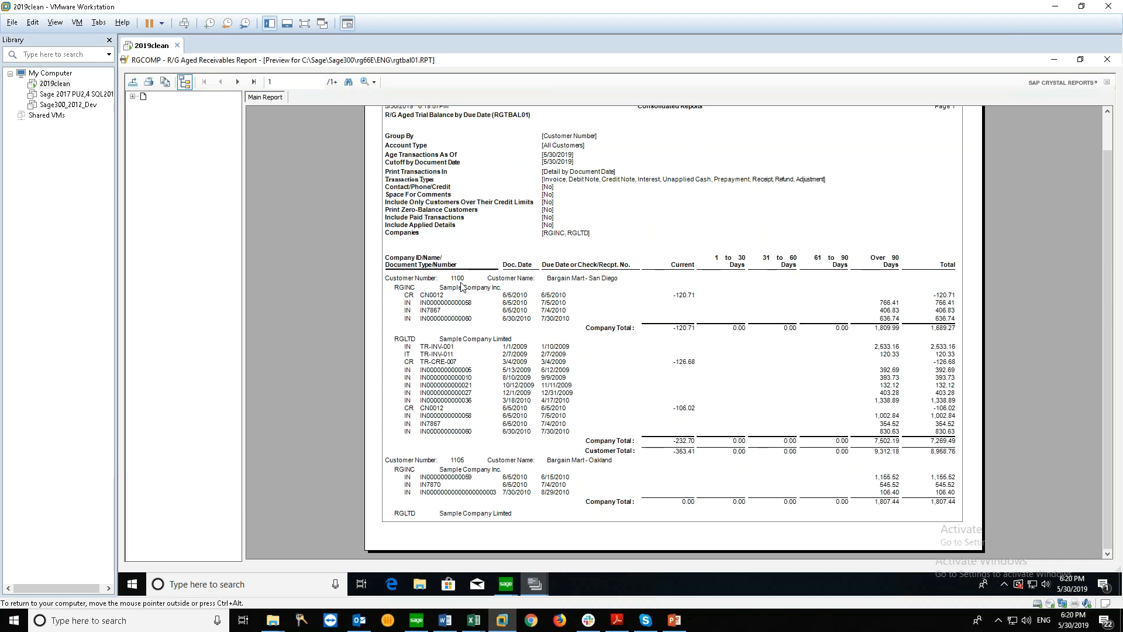
click(404, 339)
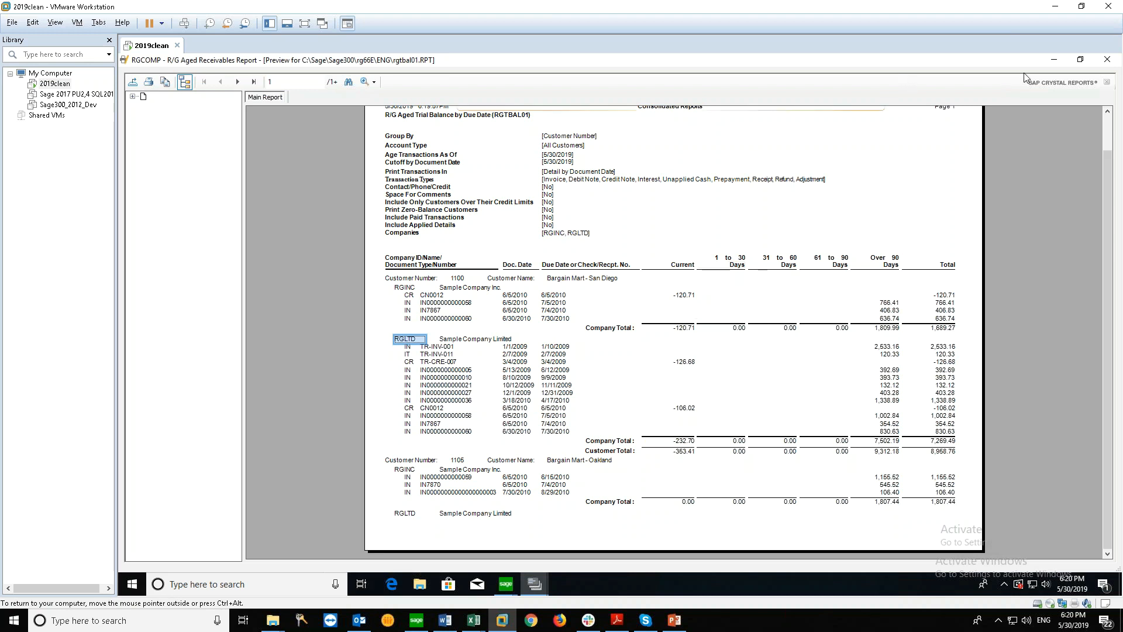
Step: Close the aged receivables report preview and the R/G Aged Receivables dialog, returning to the consolidated reports
click(1079, 61)
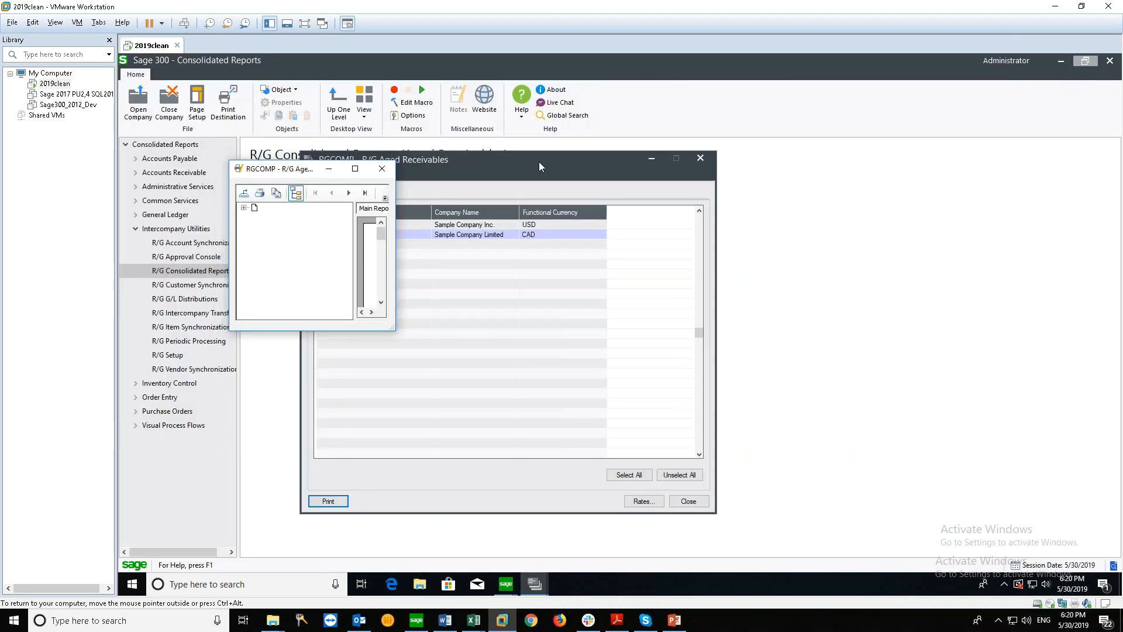
click(382, 168)
click(700, 158)
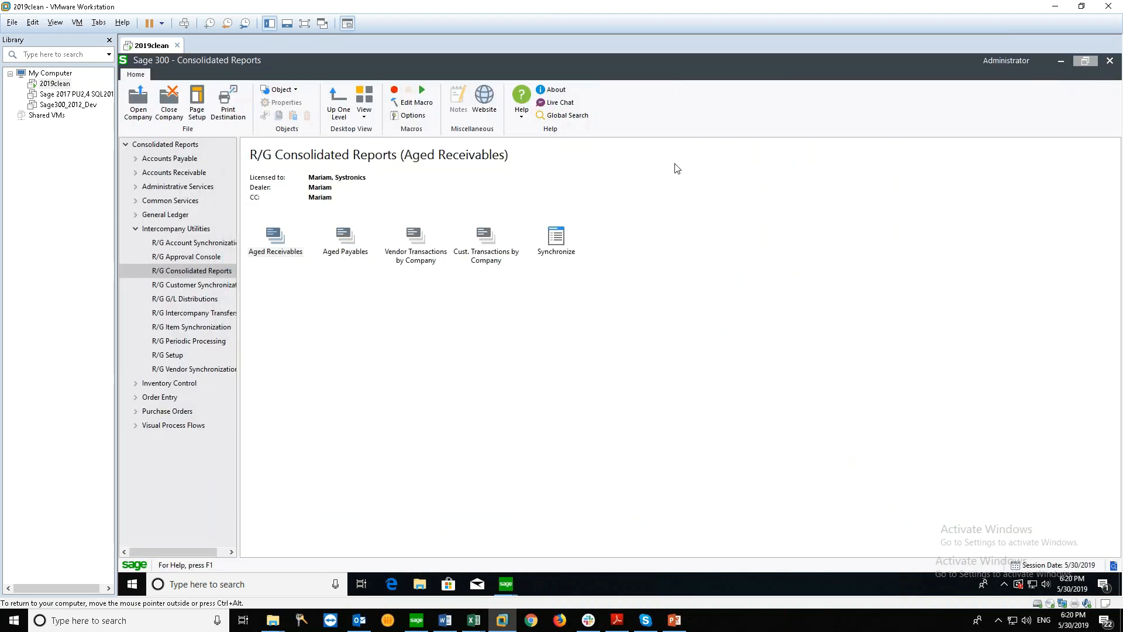
click(345, 236)
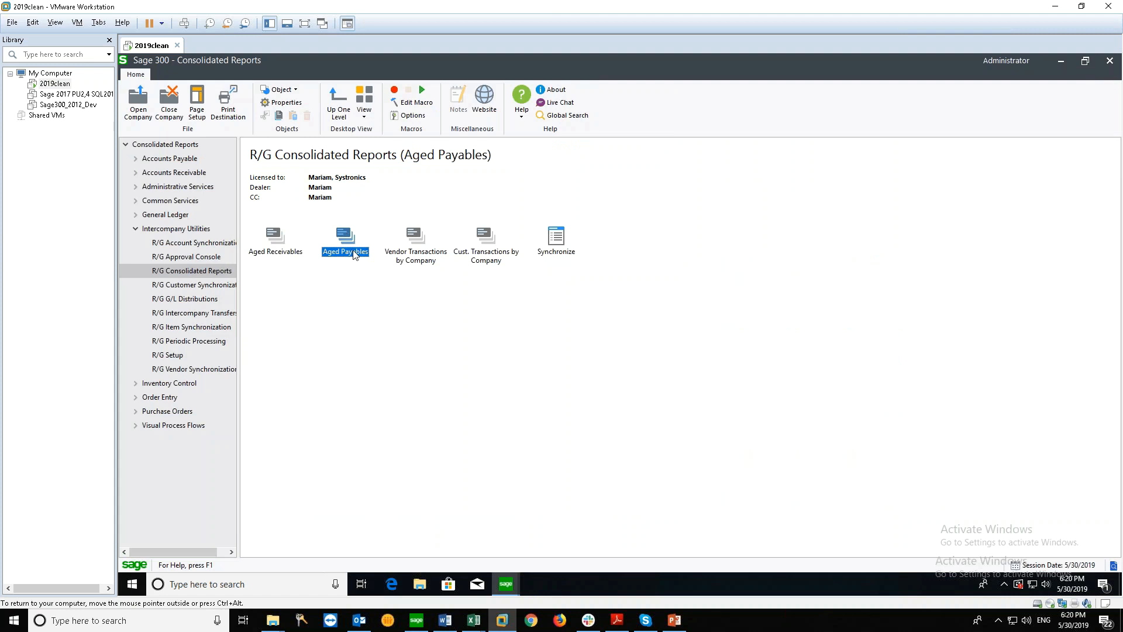
Step: Open the Cust. Transactions by Company report and include the companies RGINC and RGLTD
click(481, 239)
double_click(478, 240)
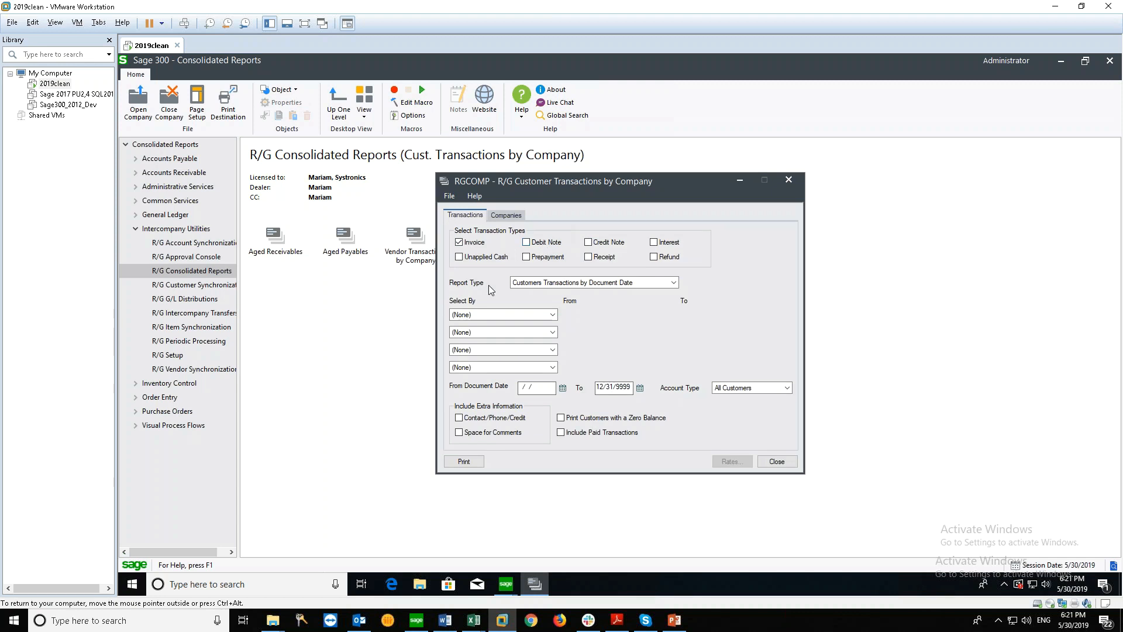
click(506, 216)
double_click(462, 248)
double_click(462, 256)
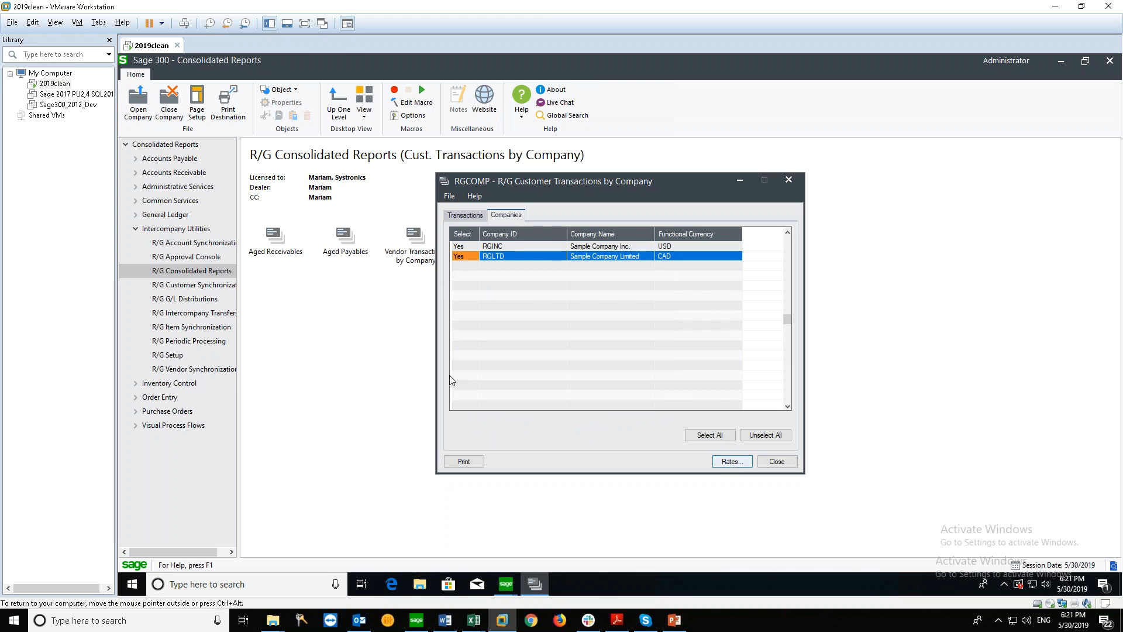
click(462, 217)
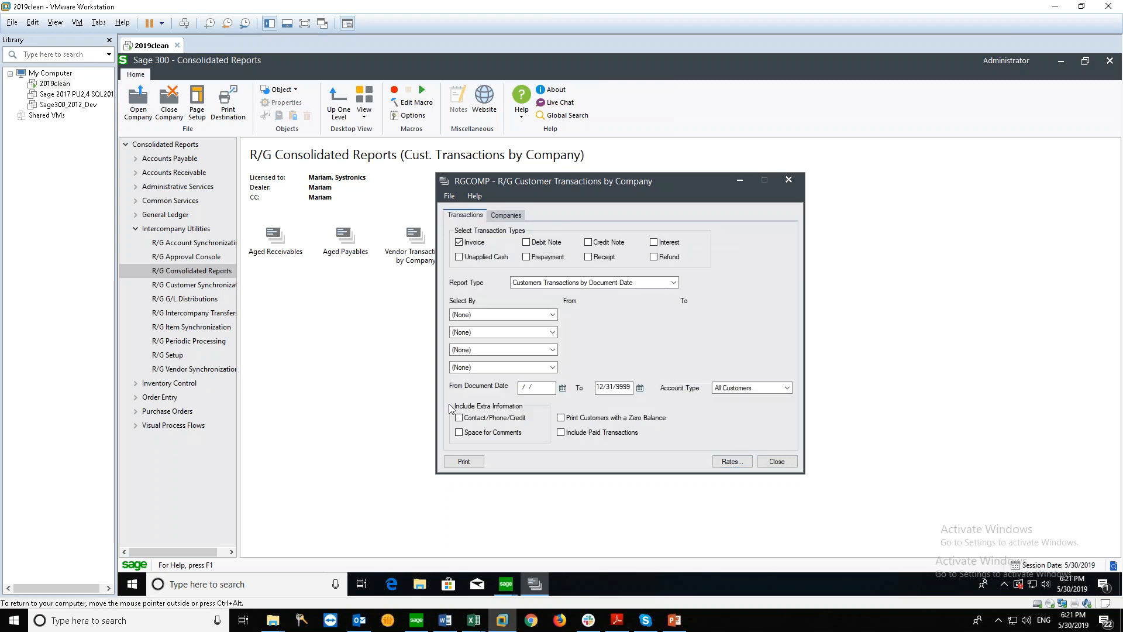
Step: Print the customer transactions report to preview and examine the invoices by company for customer 1100
click(465, 461)
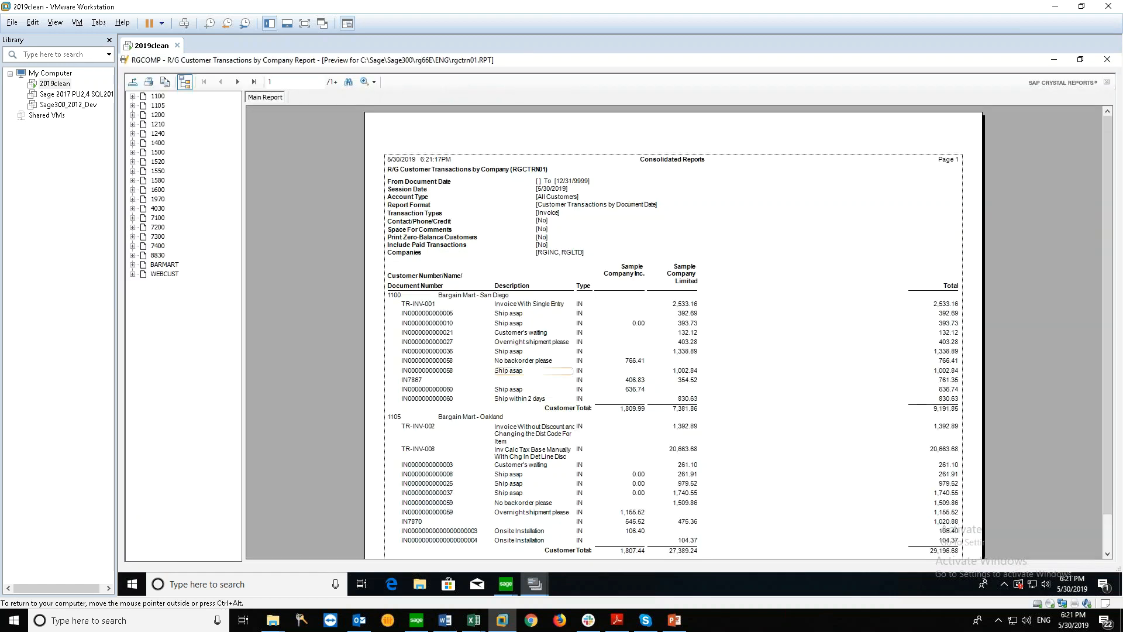
click(153, 97)
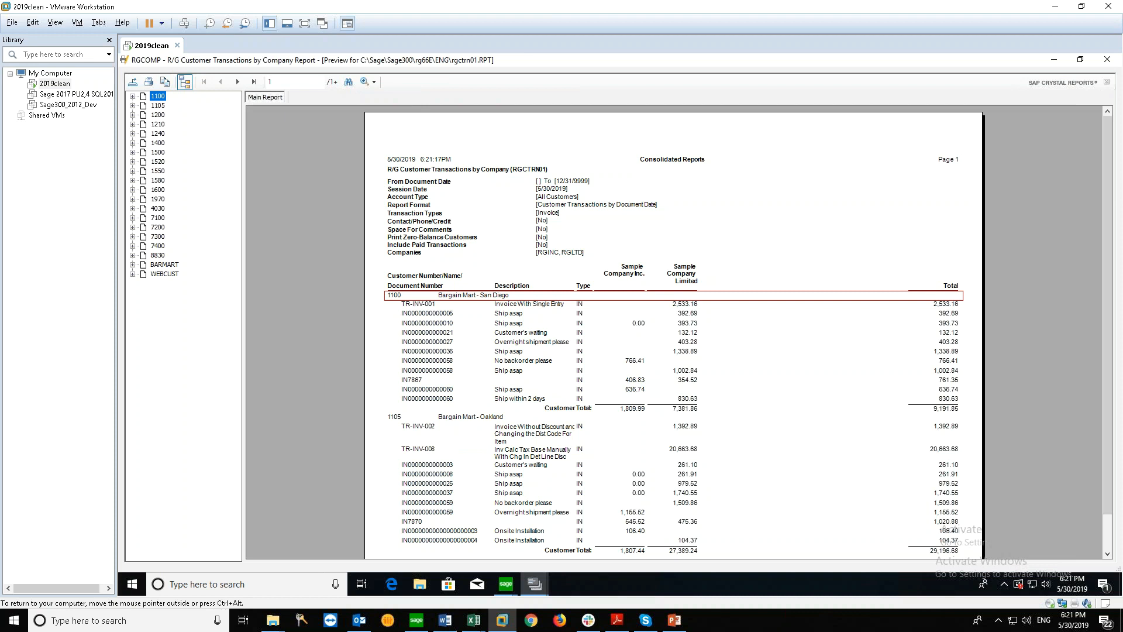
click(156, 115)
click(156, 96)
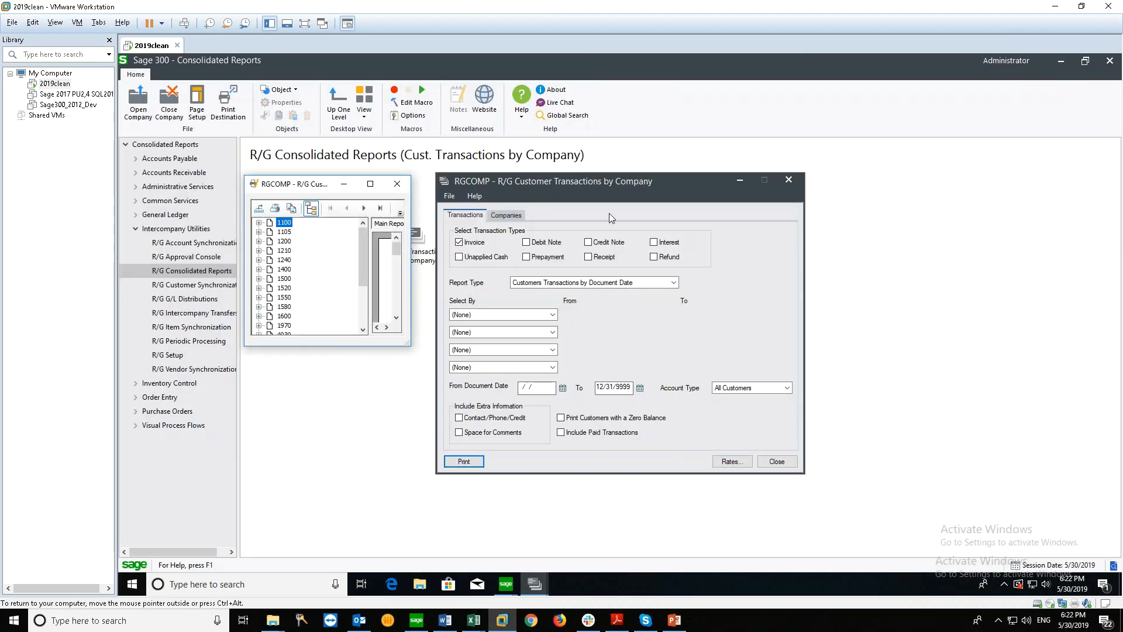
Step: Close the customer transactions preview and the R/G Customer Transactions by Company dialog
click(1080, 60)
click(792, 178)
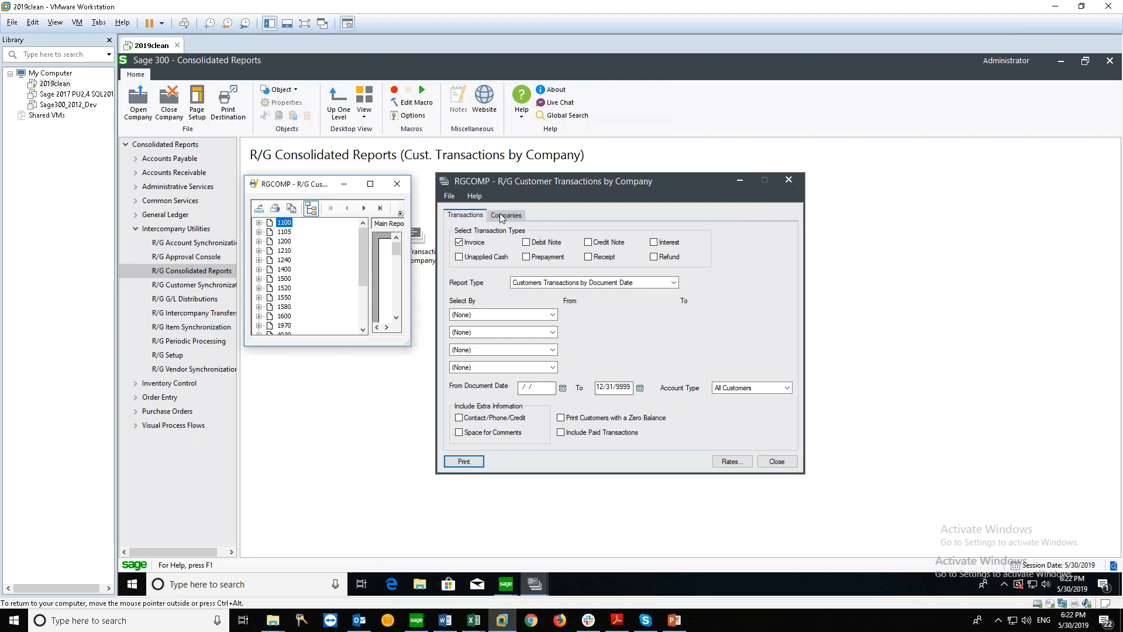
click(399, 185)
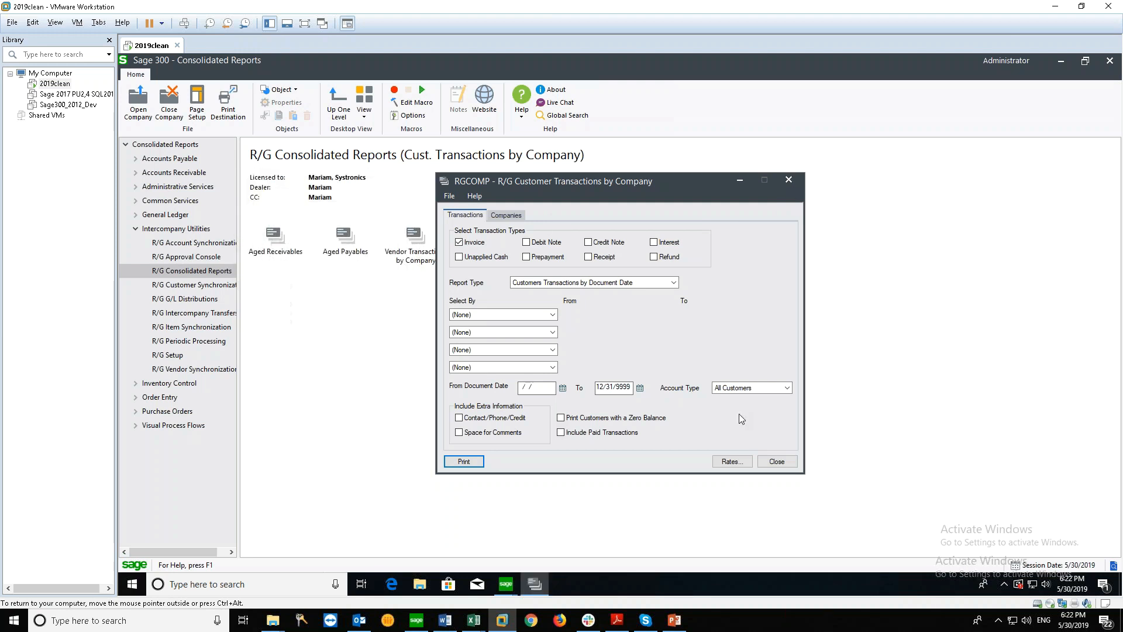
click(786, 461)
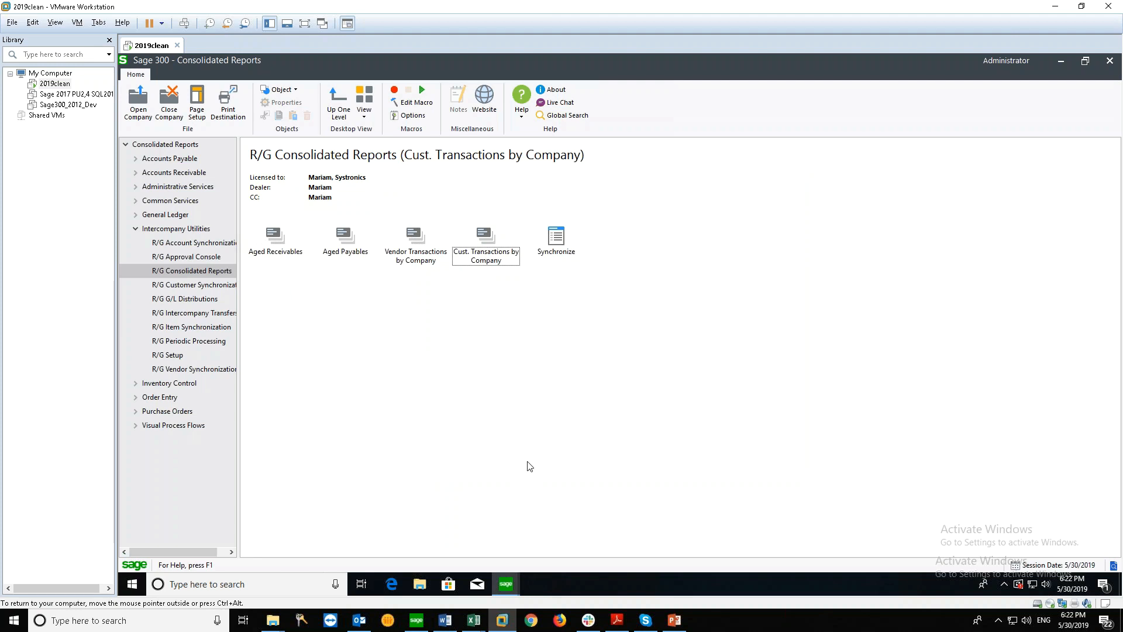
Step: Switch to the PowerPoint presentation, resume the slide show, advance to the G/L Distributions slide, and end the show
click(673, 620)
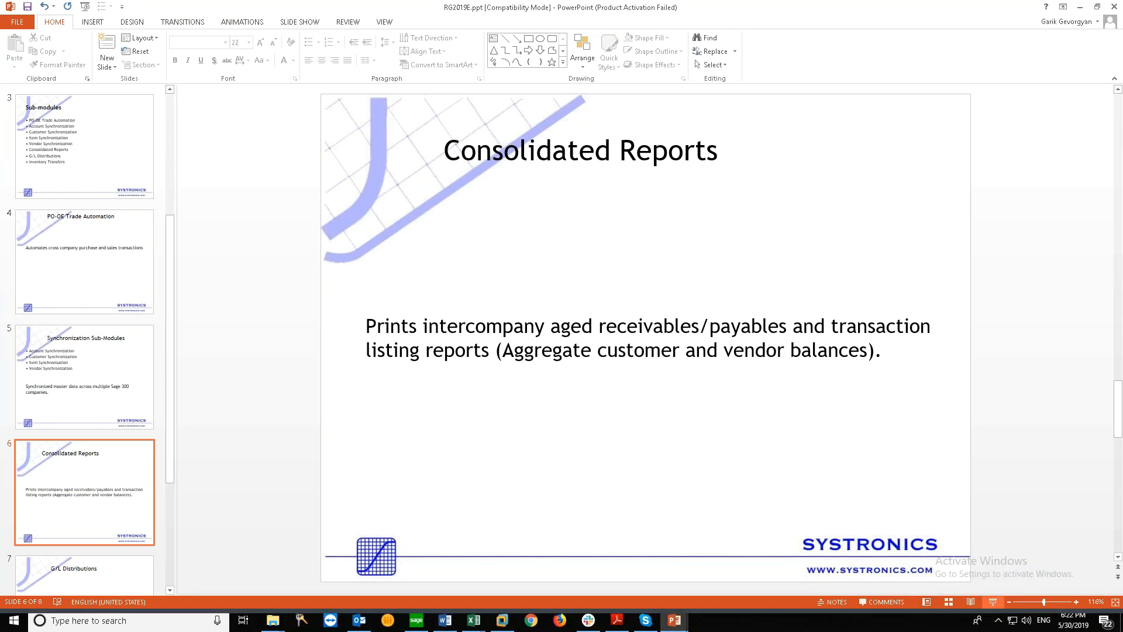
click(993, 602)
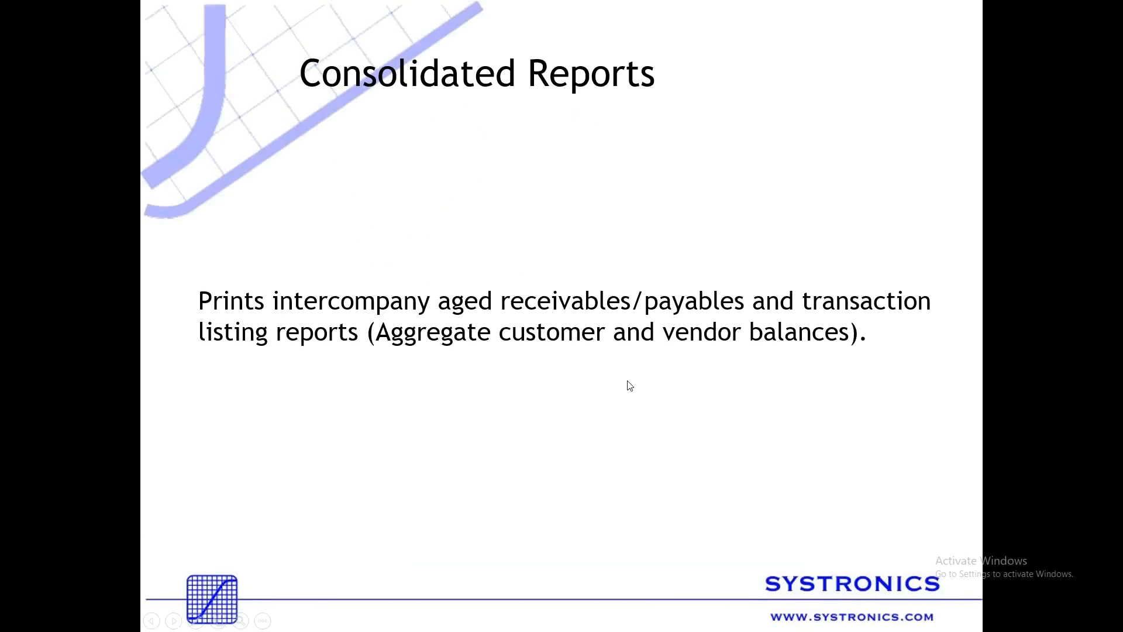
click(630, 386)
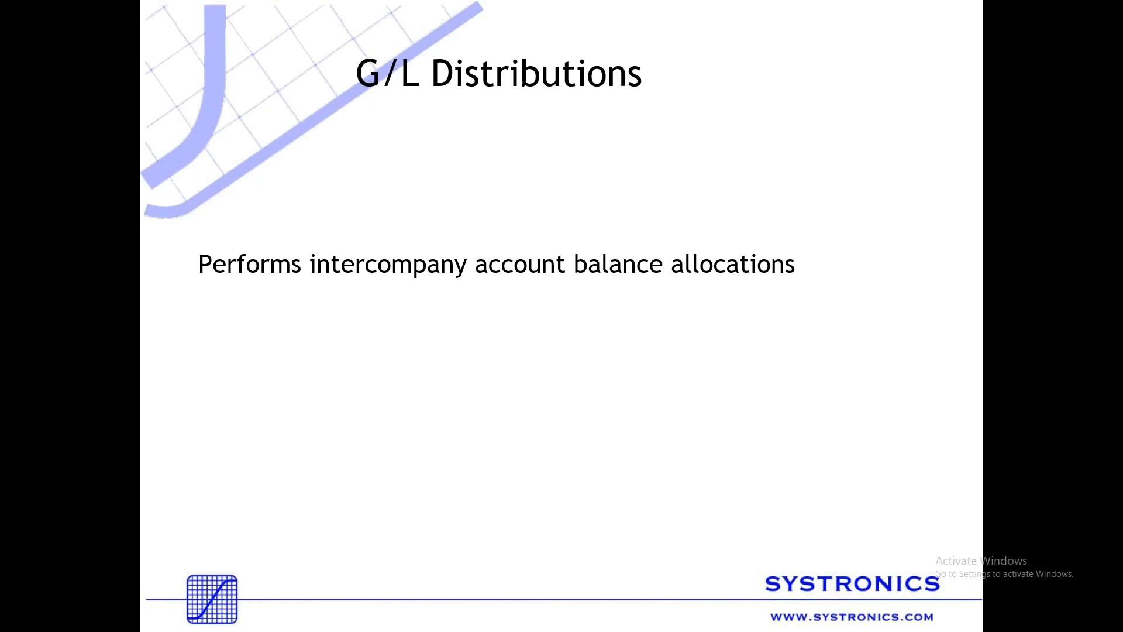
key(Escape)
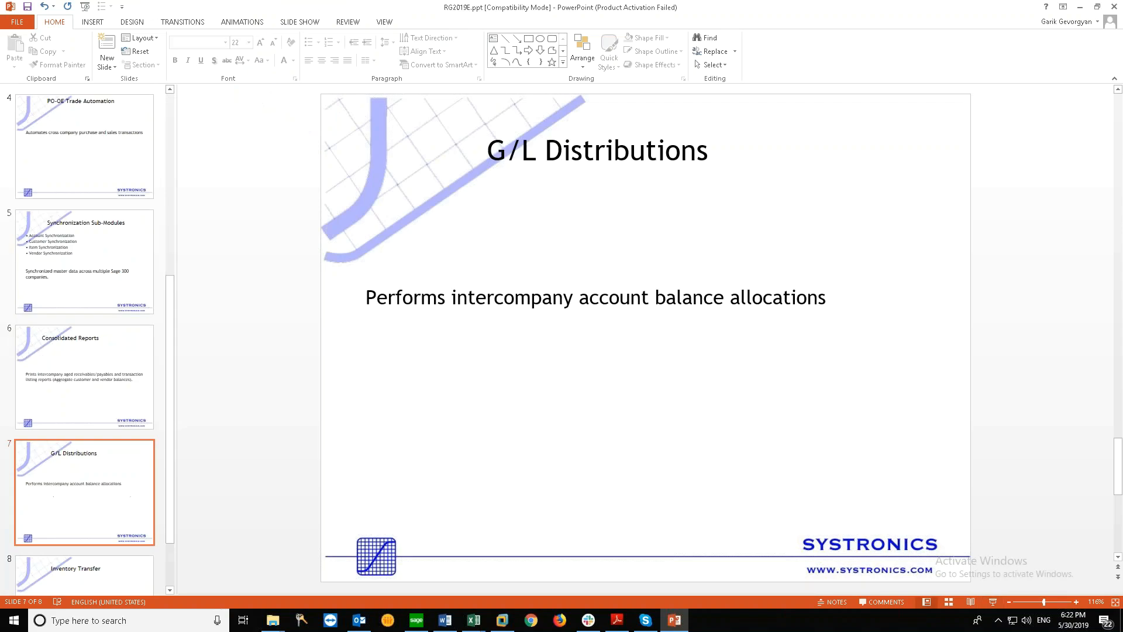
Step: Switch to the RGINC company in Sage 300 in the virtual machine and open G/L Distribution Sets
click(502, 620)
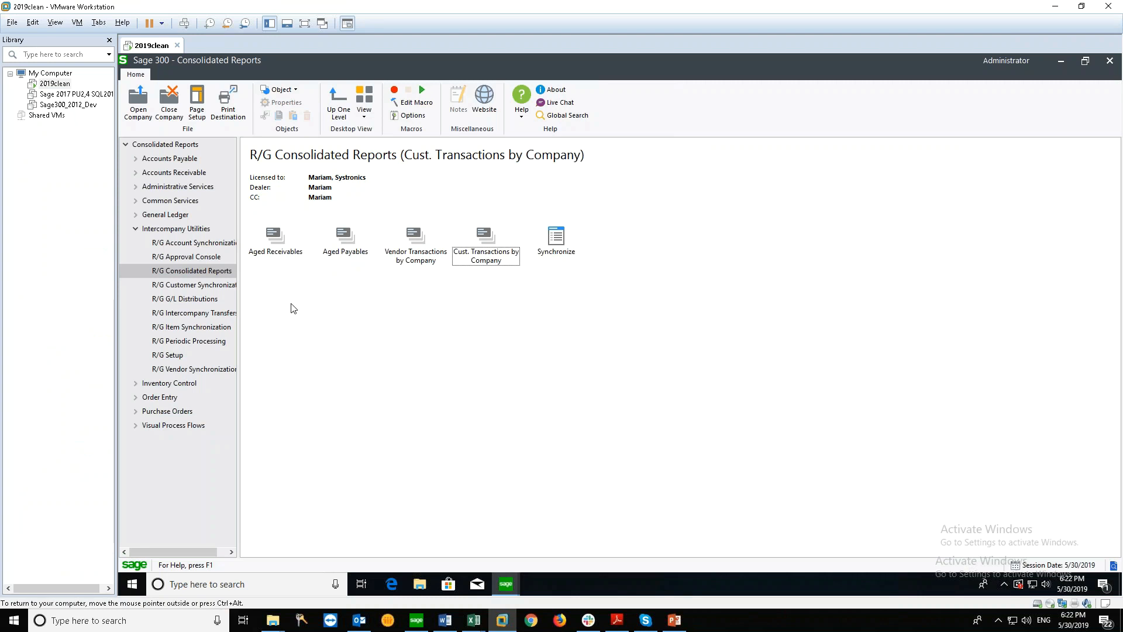
mouse_move(502, 580)
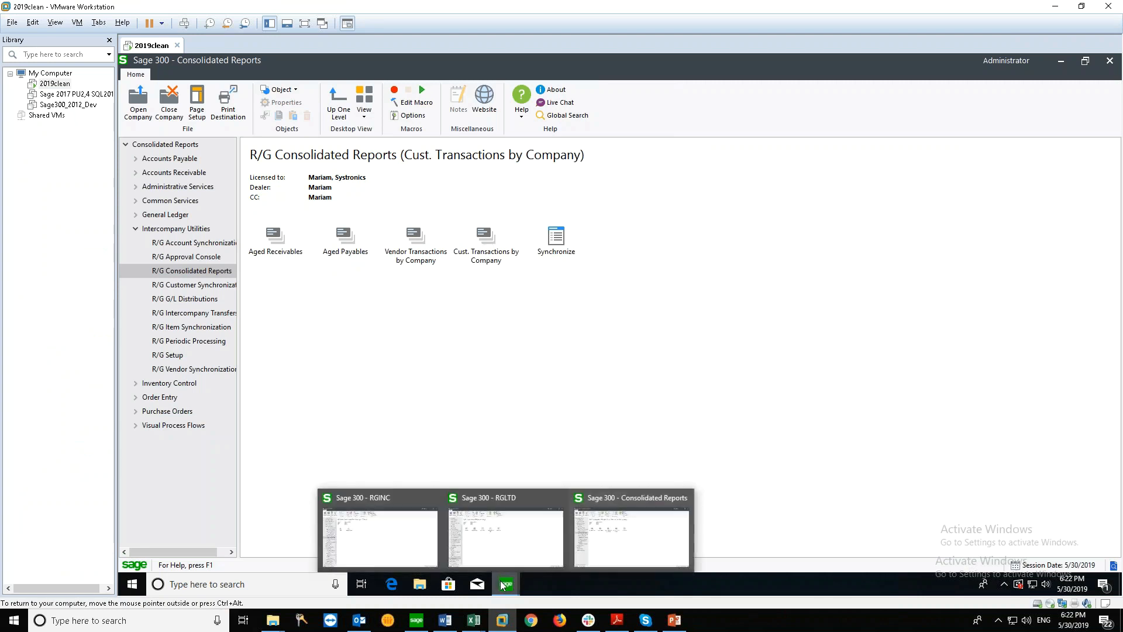
click(368, 547)
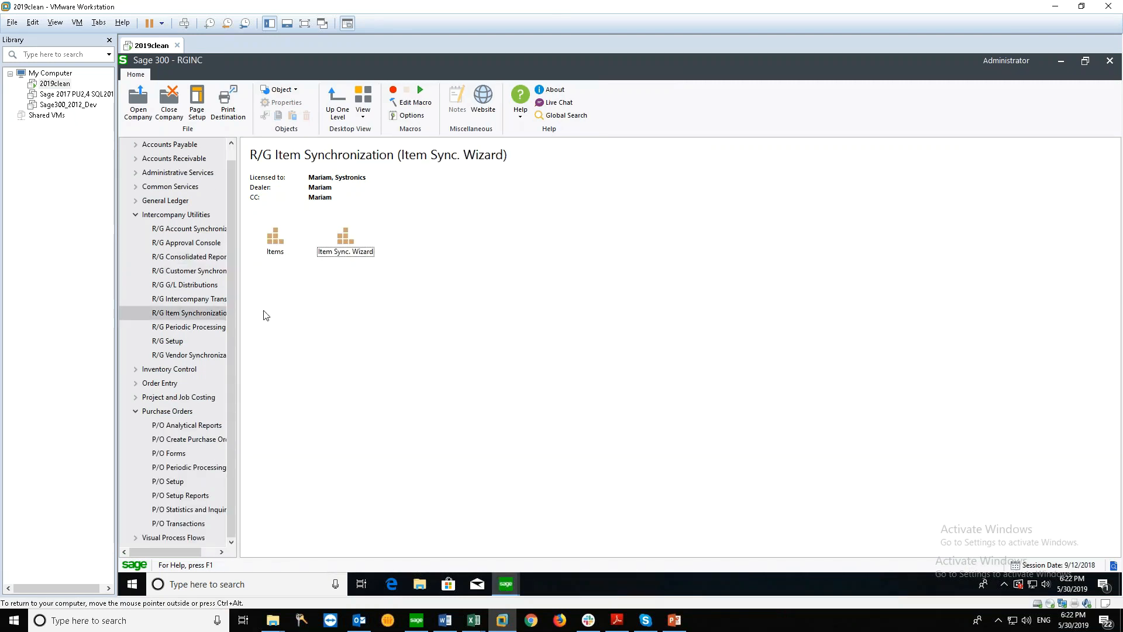
click(173, 285)
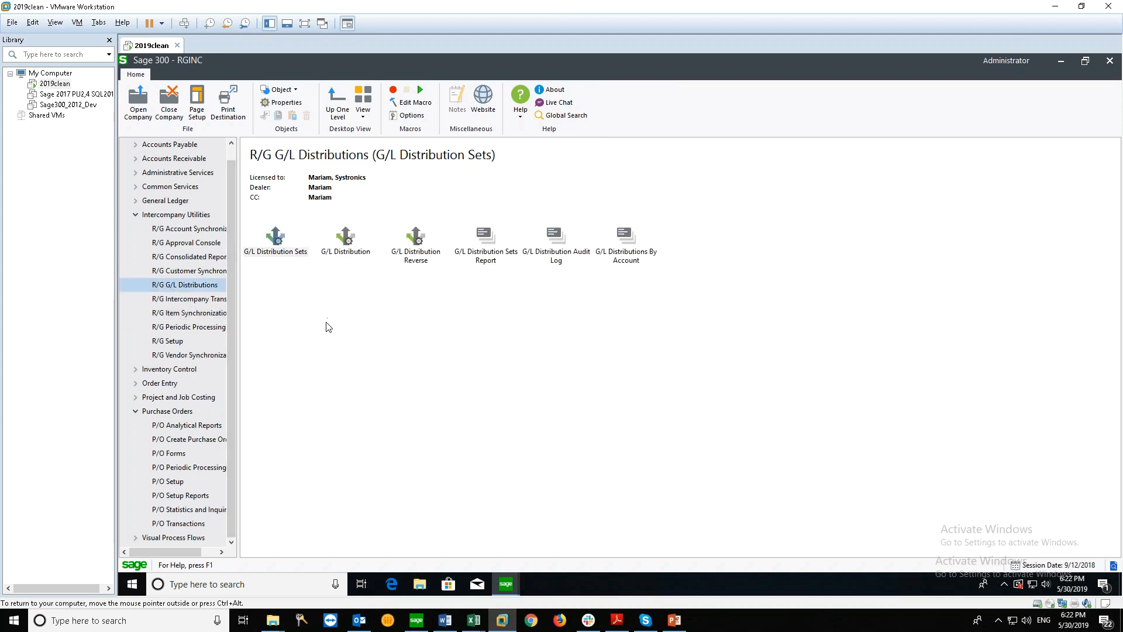
click(281, 238)
double_click(281, 237)
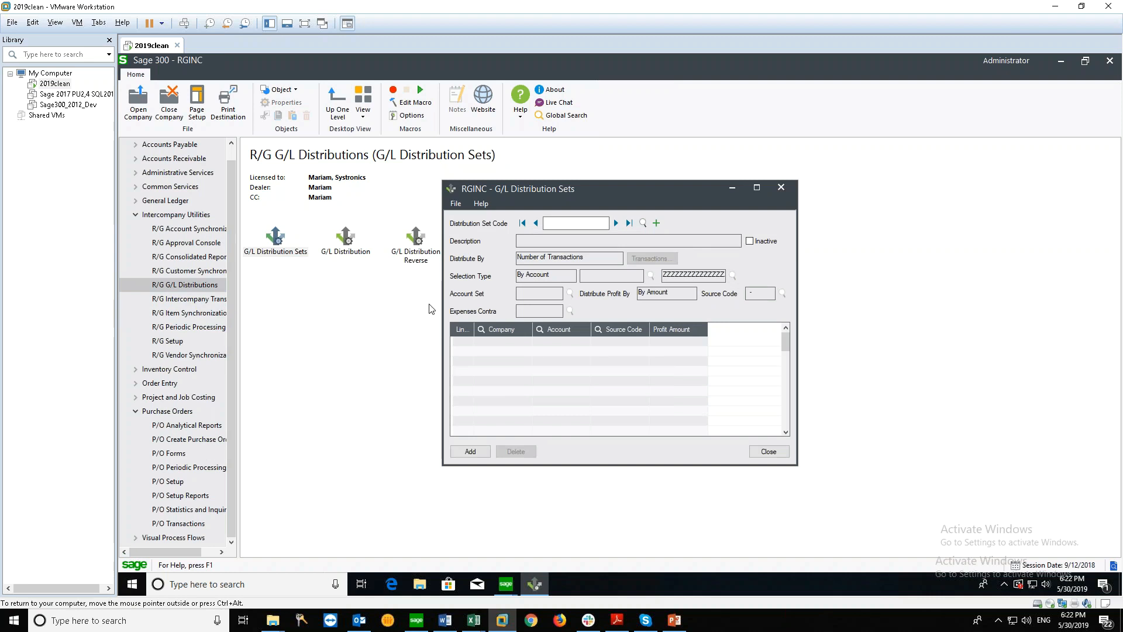
Step: Display the MANUAL distribution set and examine its source account range, destination companies, percentages, and distribution method
click(616, 223)
click(615, 223)
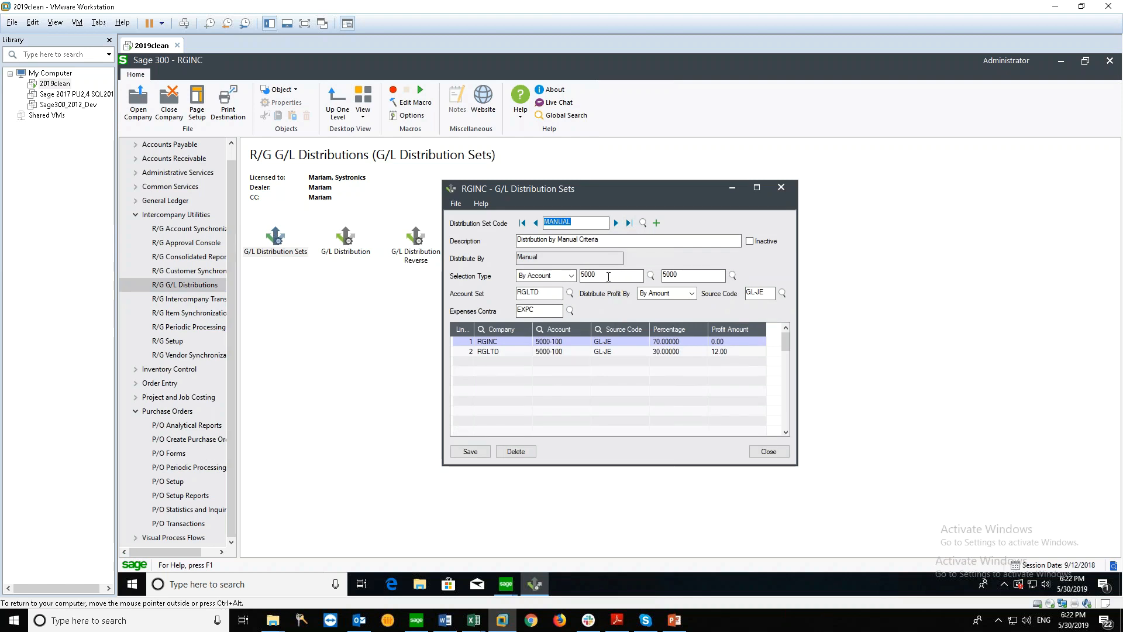
drag(598, 276, 579, 276)
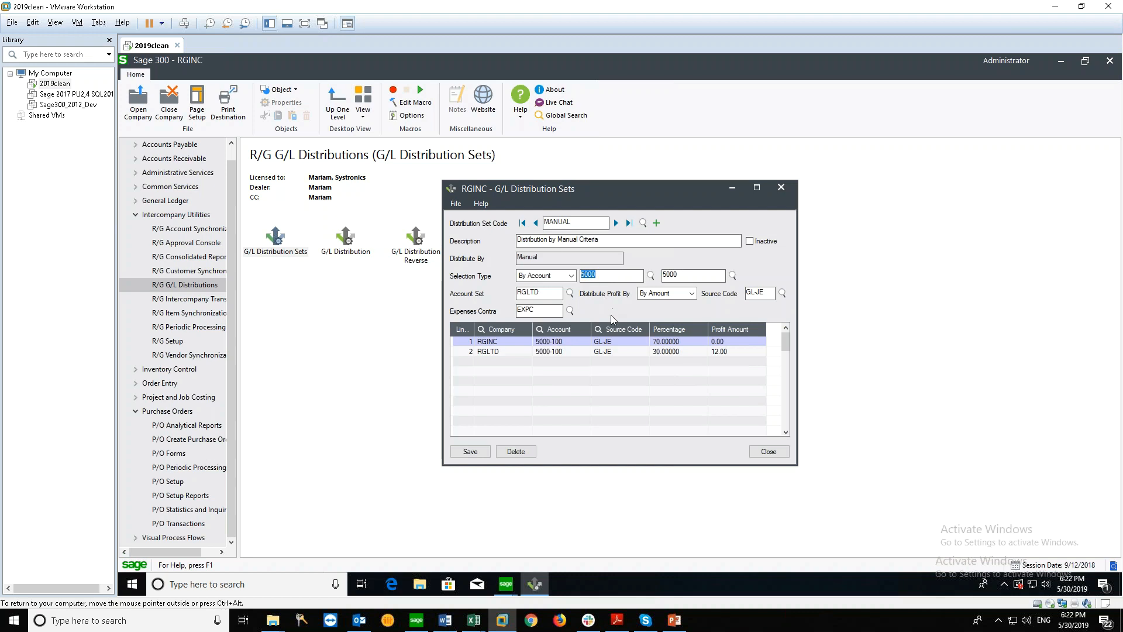
click(505, 339)
click(506, 353)
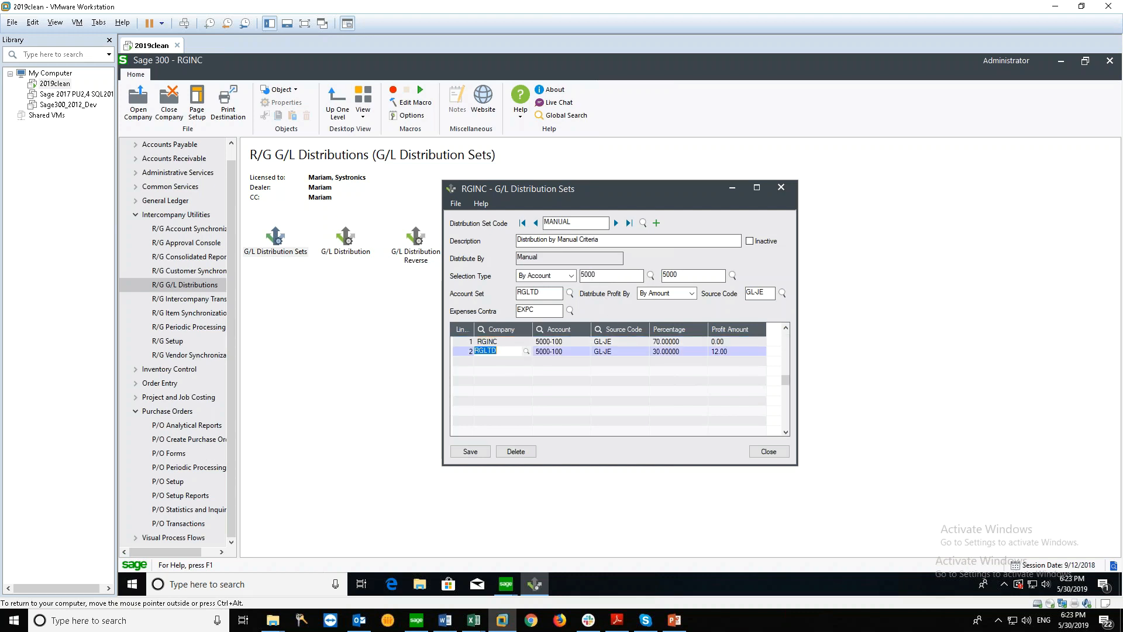
click(510, 342)
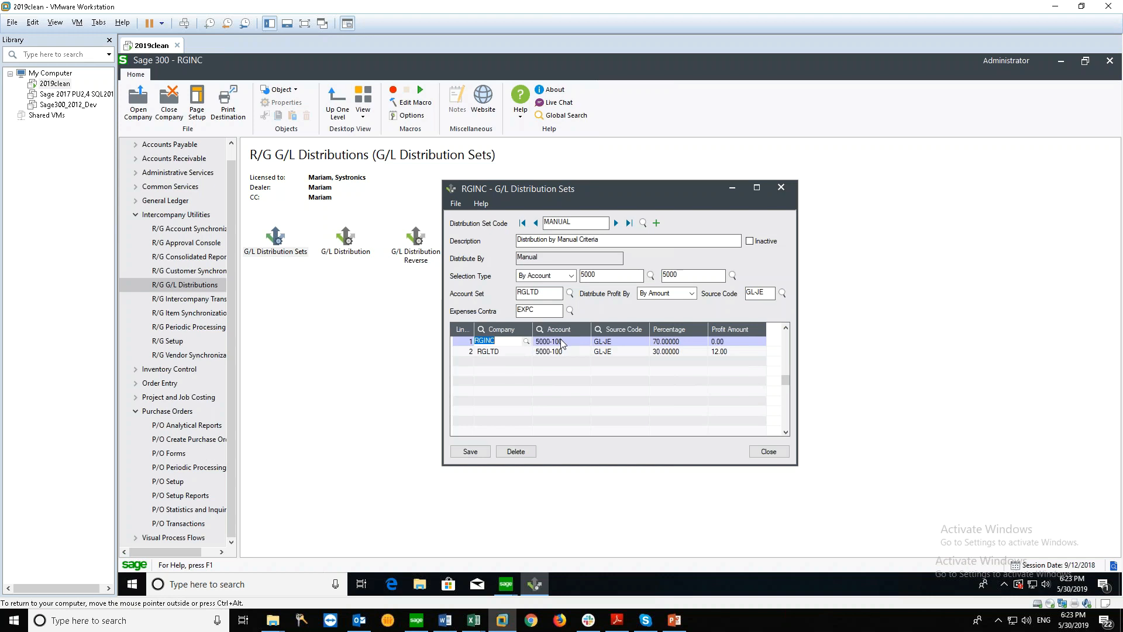
click(671, 342)
click(673, 351)
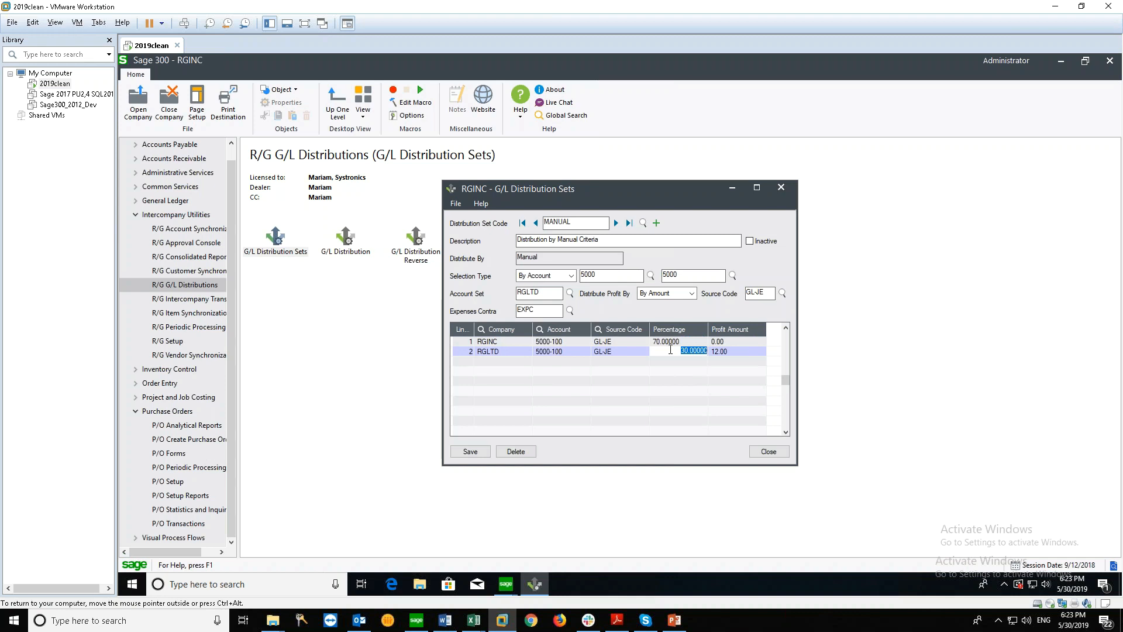
click(545, 257)
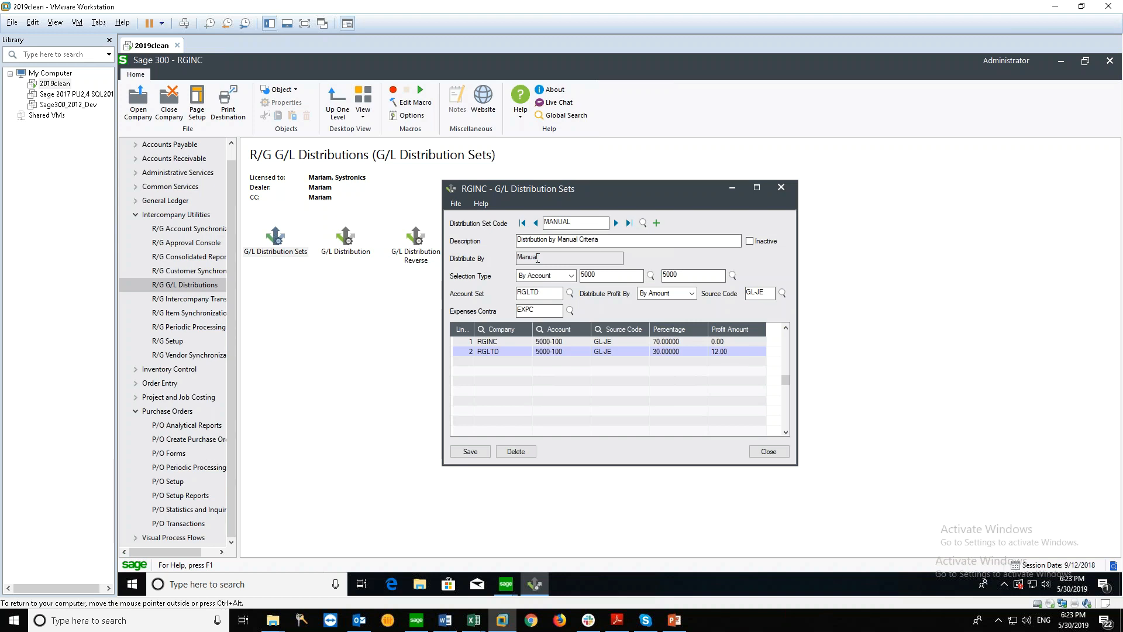
Step: Start a new distribution set with code T and examine the available selection types and distribution methods
click(656, 222)
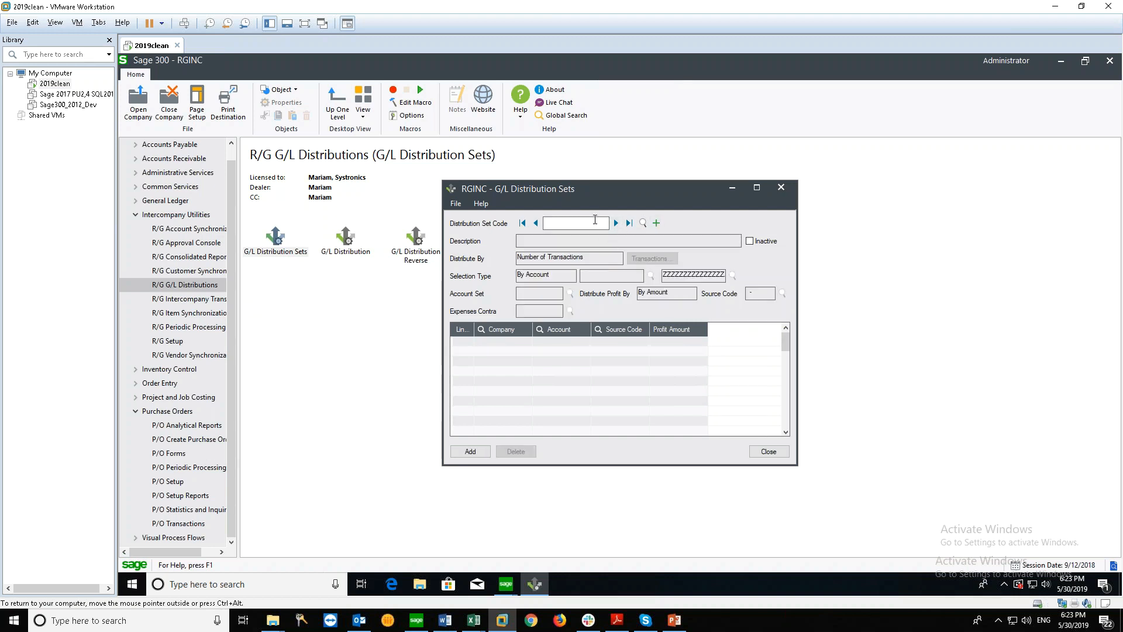
text(T)
key(Tab)
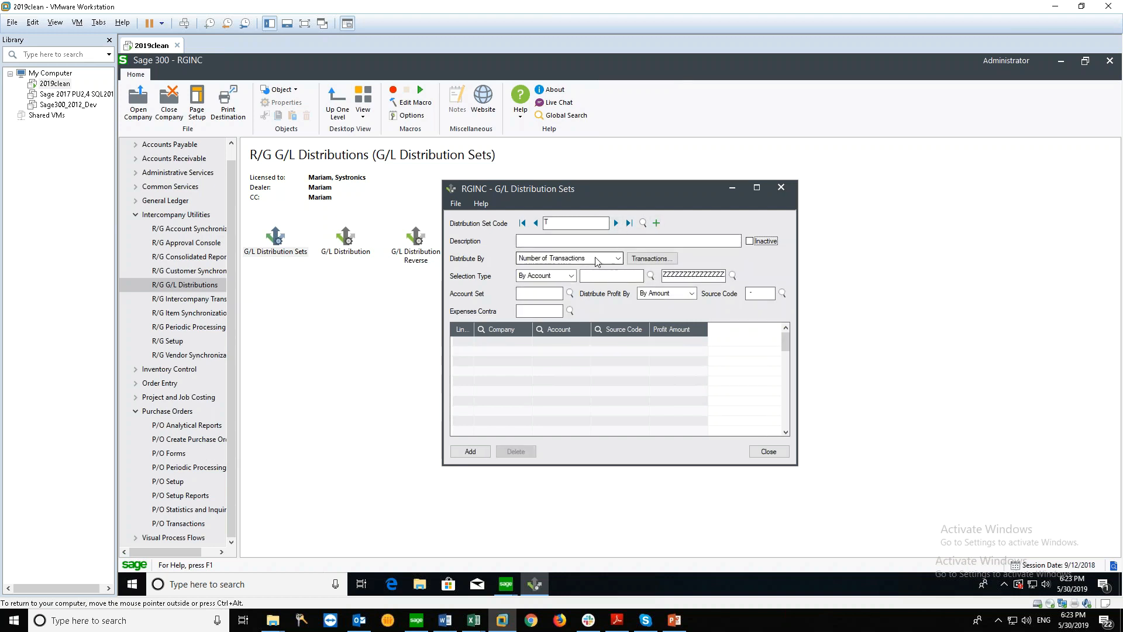
click(572, 276)
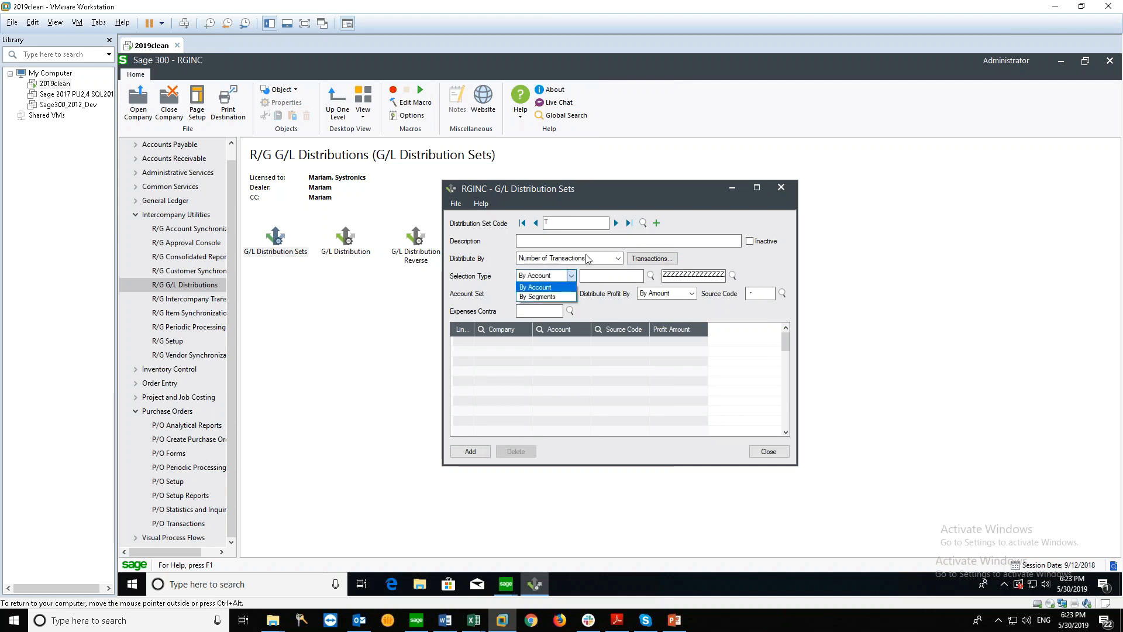
click(588, 262)
click(588, 261)
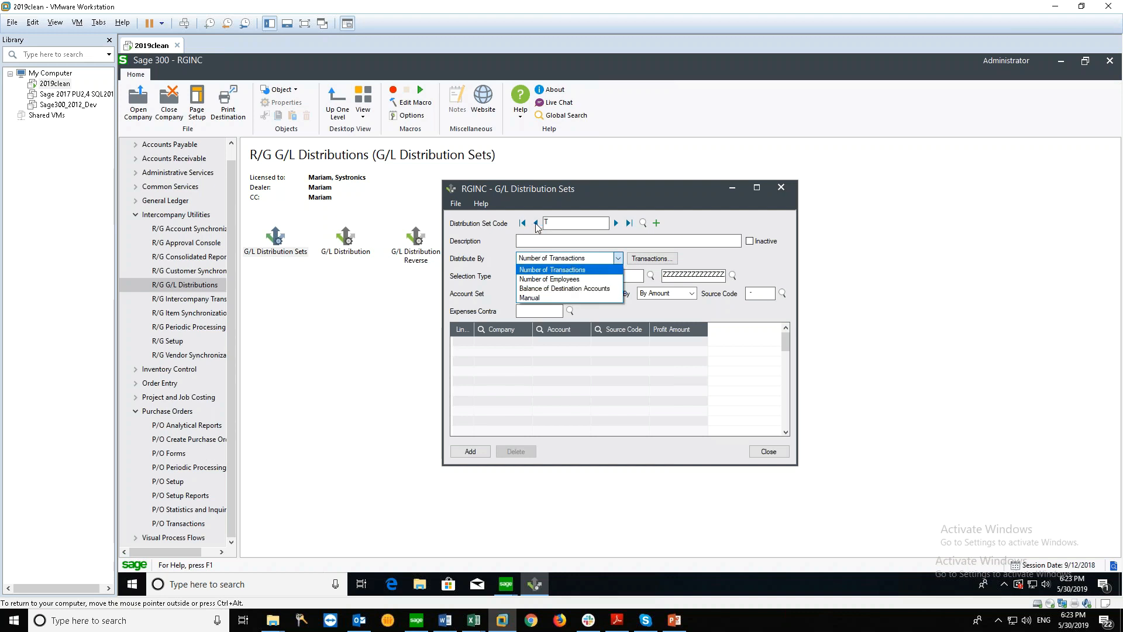
click(583, 233)
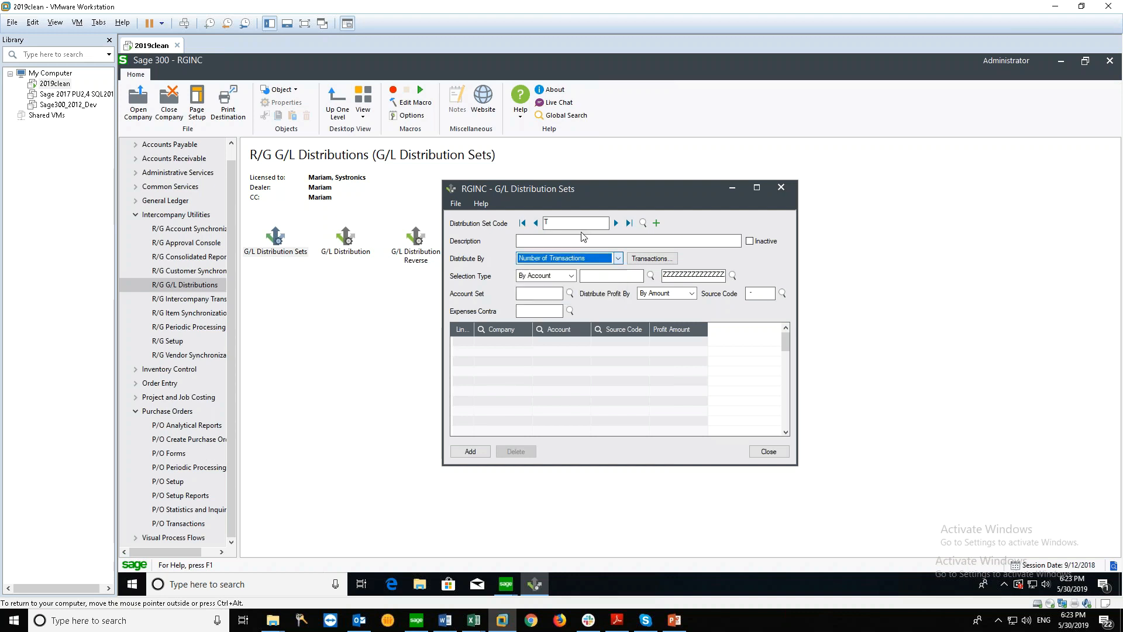
Step: Load the NTRANS distribution set, save it, and close G/L Distribution Sets
click(537, 225)
click(608, 362)
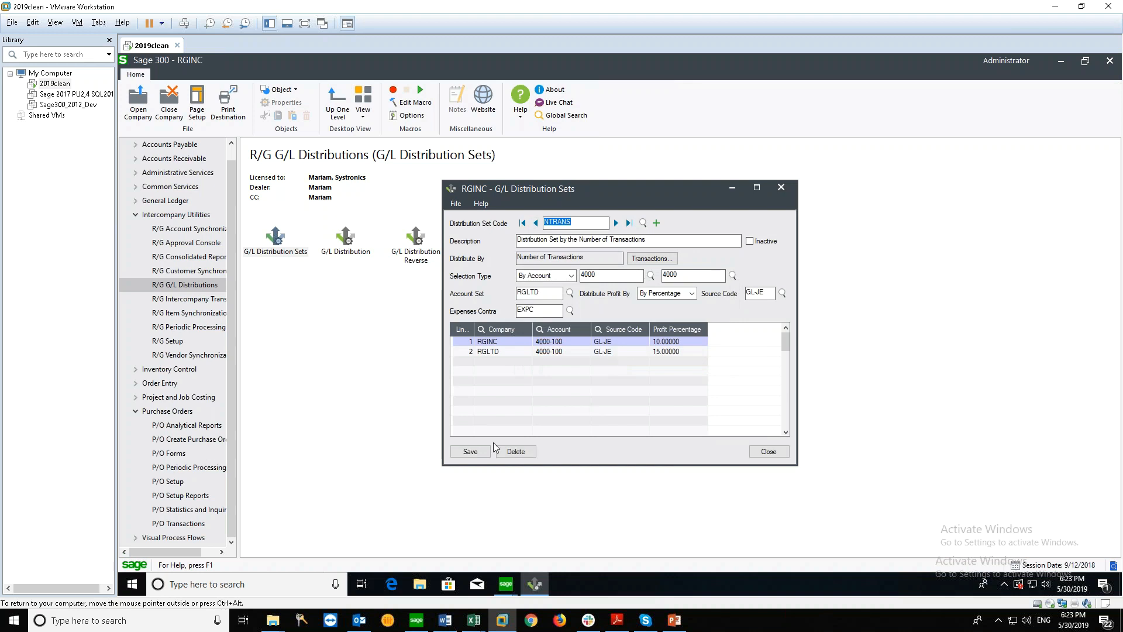
click(470, 451)
click(769, 451)
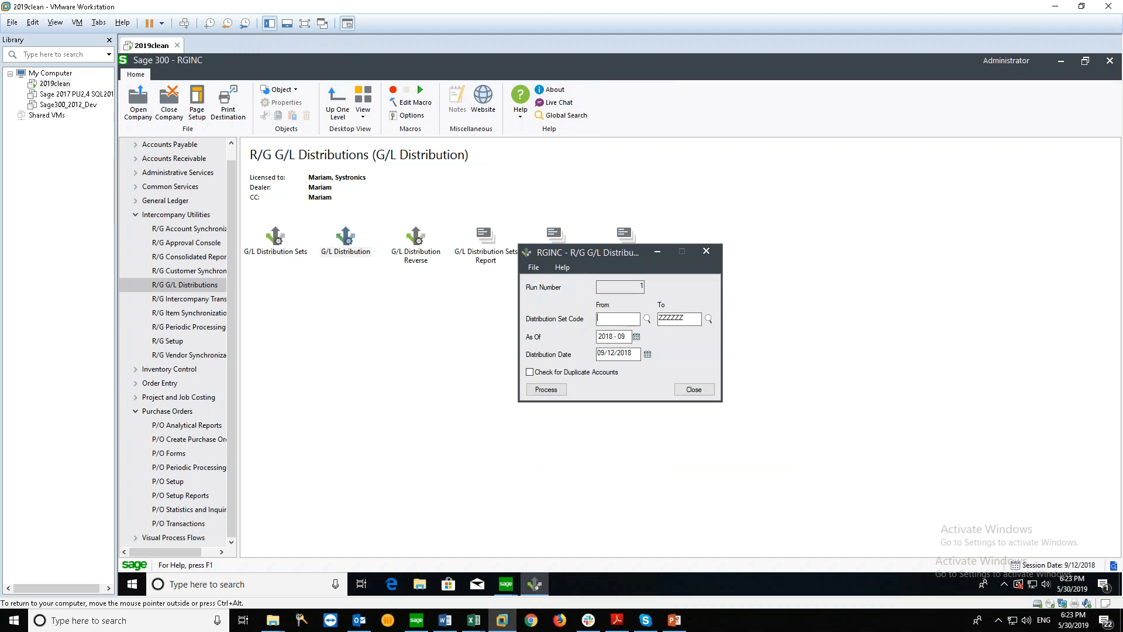
Step: Limit the G/L Distribution run to the MANUAL distribution set, set the as-of fiscal period, and process it
text(MANU)
key(Tab)
text(MANU)
key(Tab)
text(220)
key(Right)
text(5)
click(544, 390)
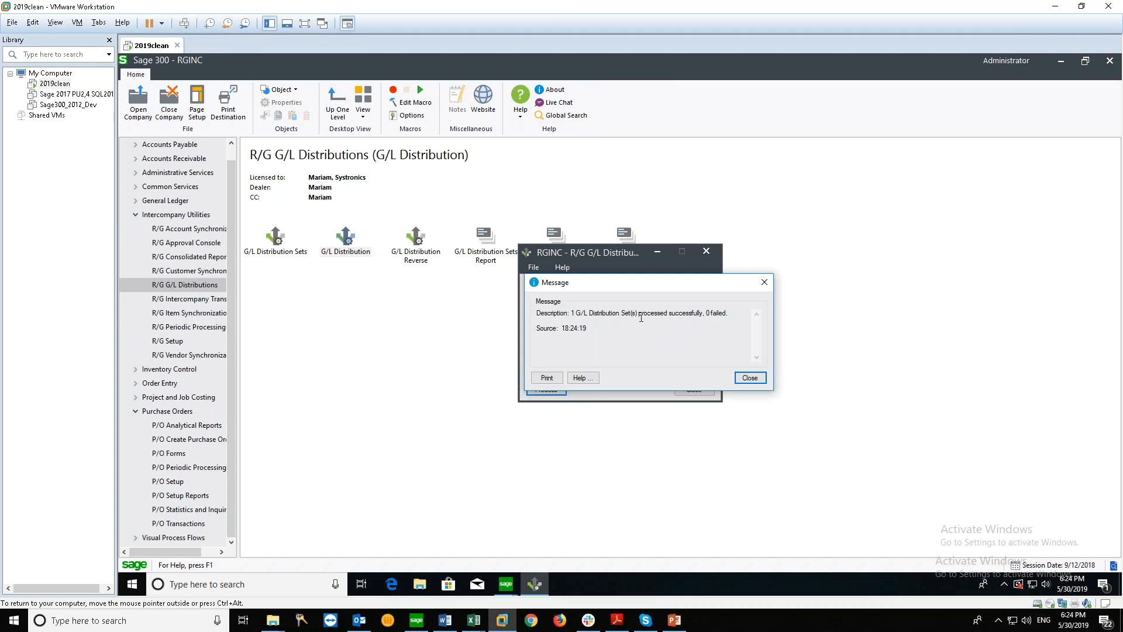
Step: Close the G/L Distribution run in RGINC and open the G/L batch list in company RGLTD
click(746, 379)
click(694, 389)
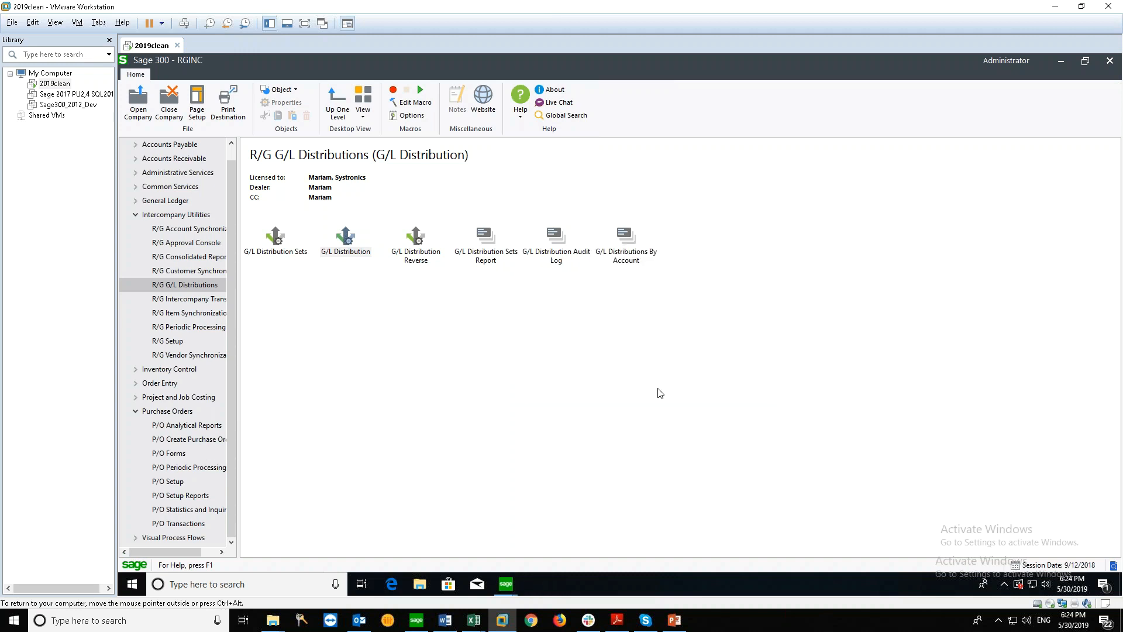
mouse_move(500, 584)
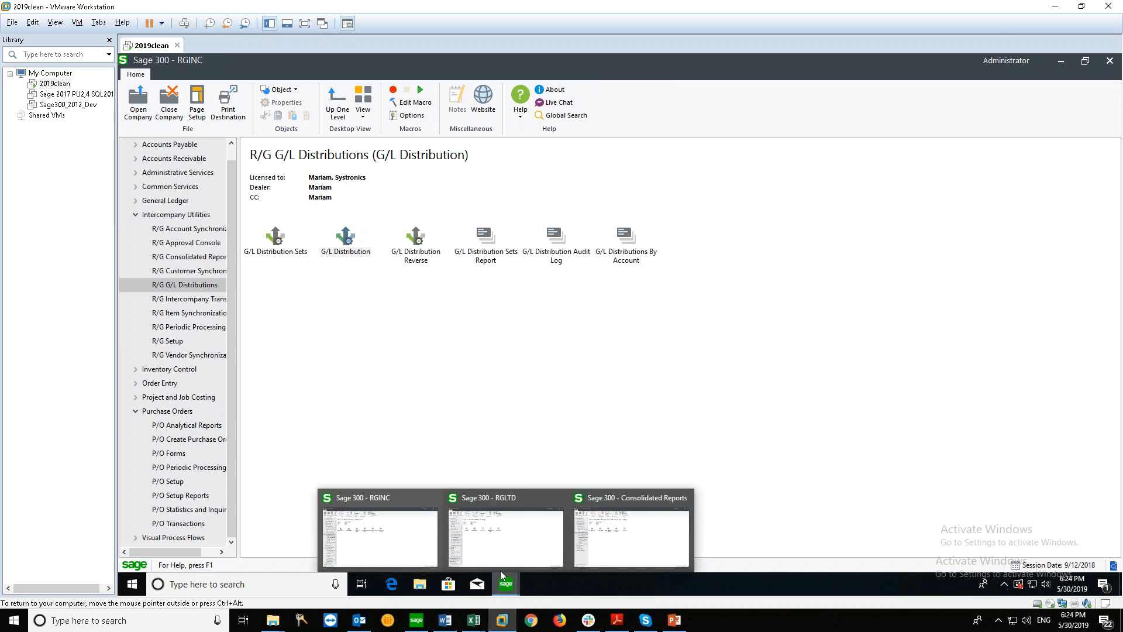
click(503, 542)
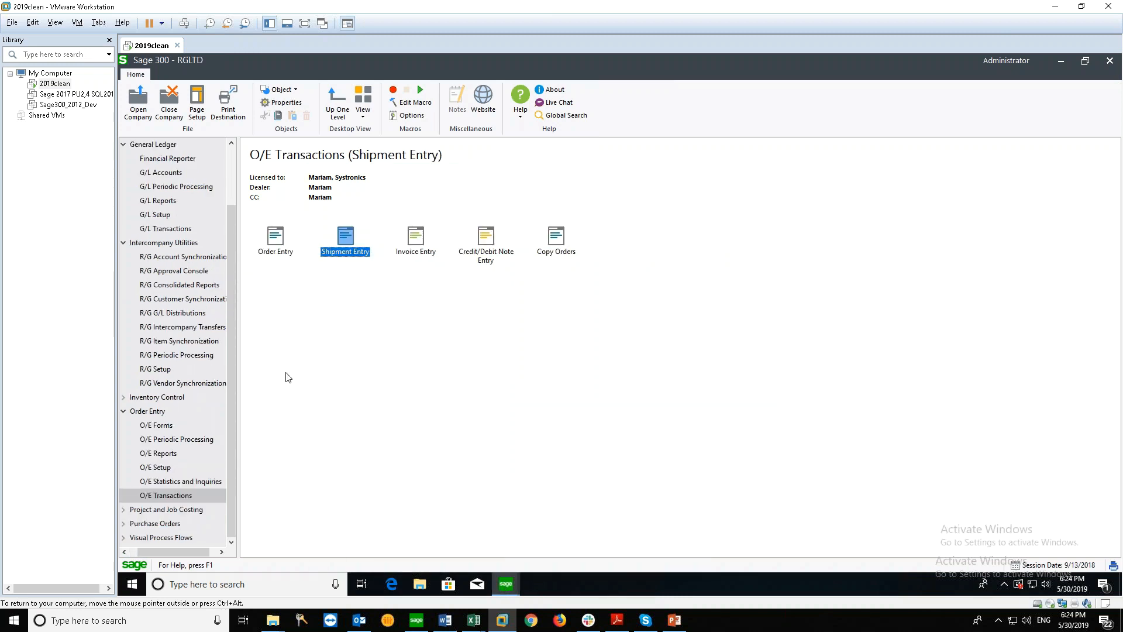
click(160, 229)
double_click(275, 241)
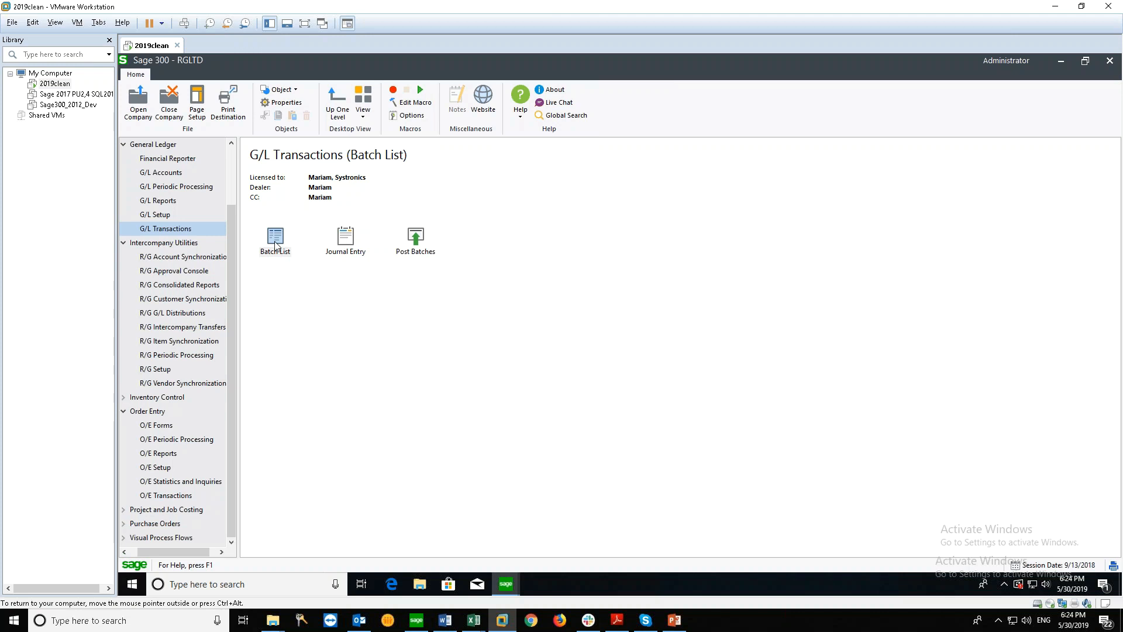
Step: Open the Intercompany G/L Distribution MANUAL batch, examine its journal entry accounts, debits and credits, and close the entry and batch list
click(427, 419)
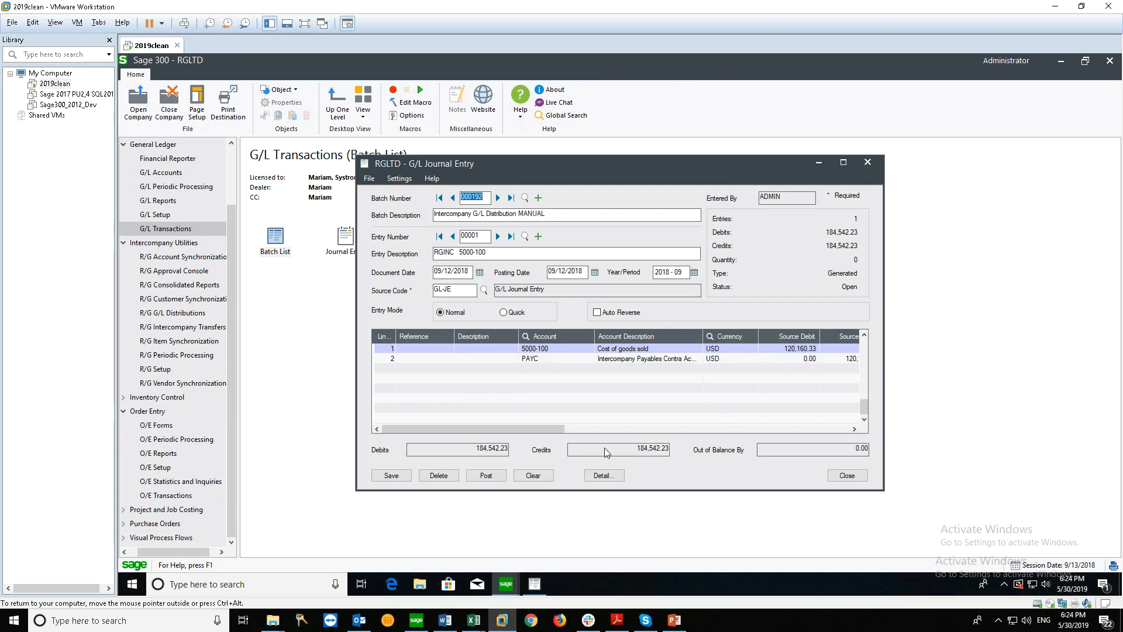
drag(519, 430, 539, 430)
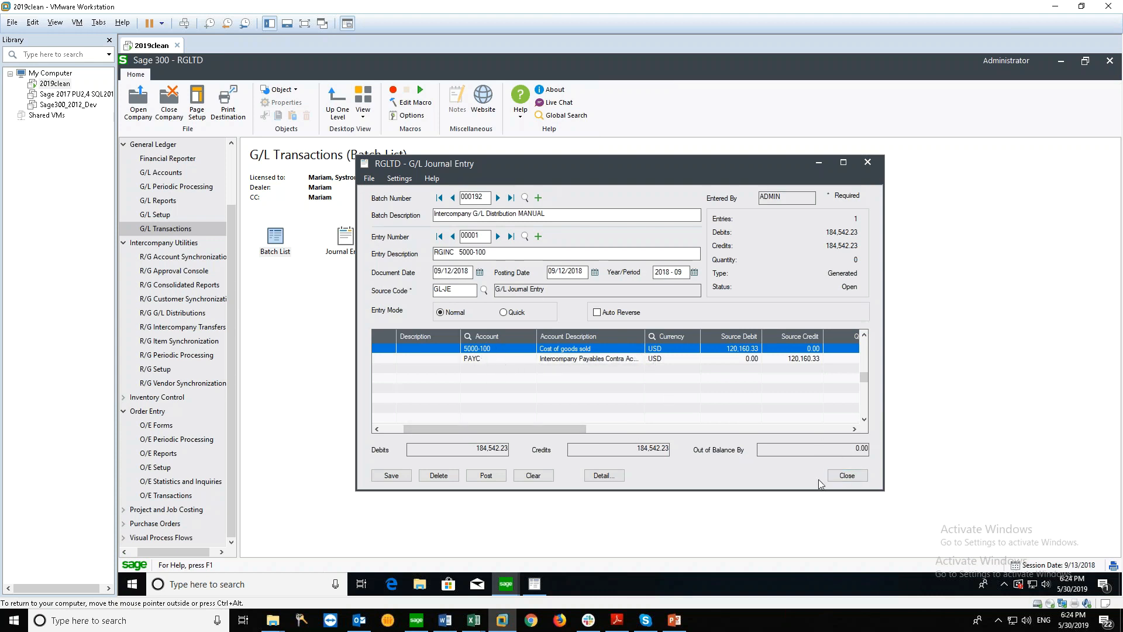
click(849, 476)
click(810, 419)
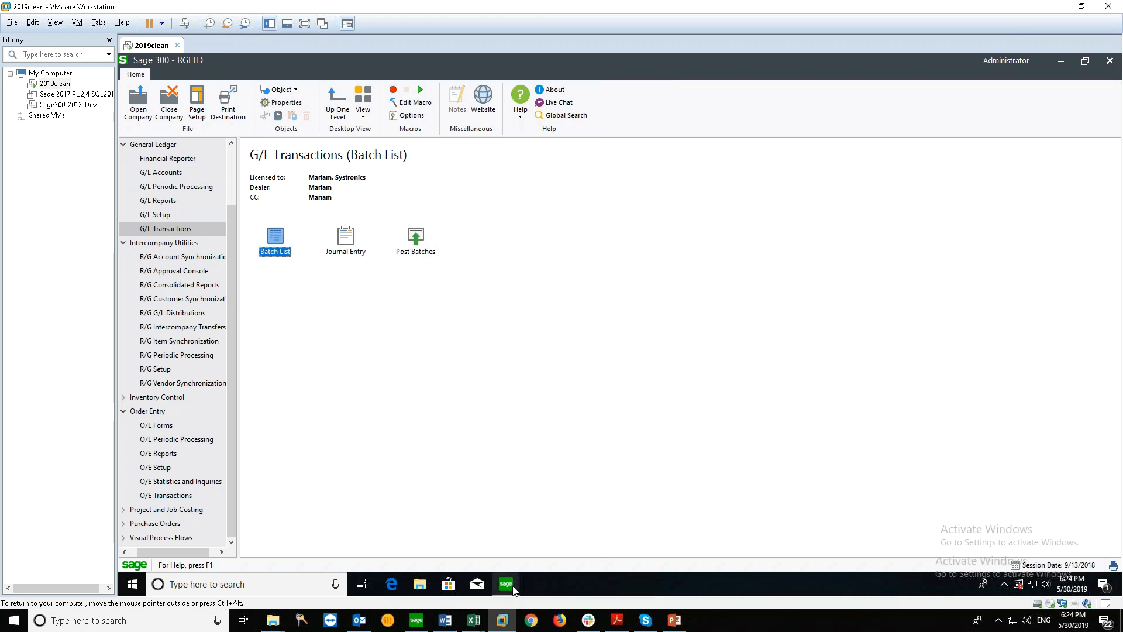
Step: Return to company RGINC and point out the G/L Distribution Sets Report and the G/L Distribution Audit Log
click(507, 584)
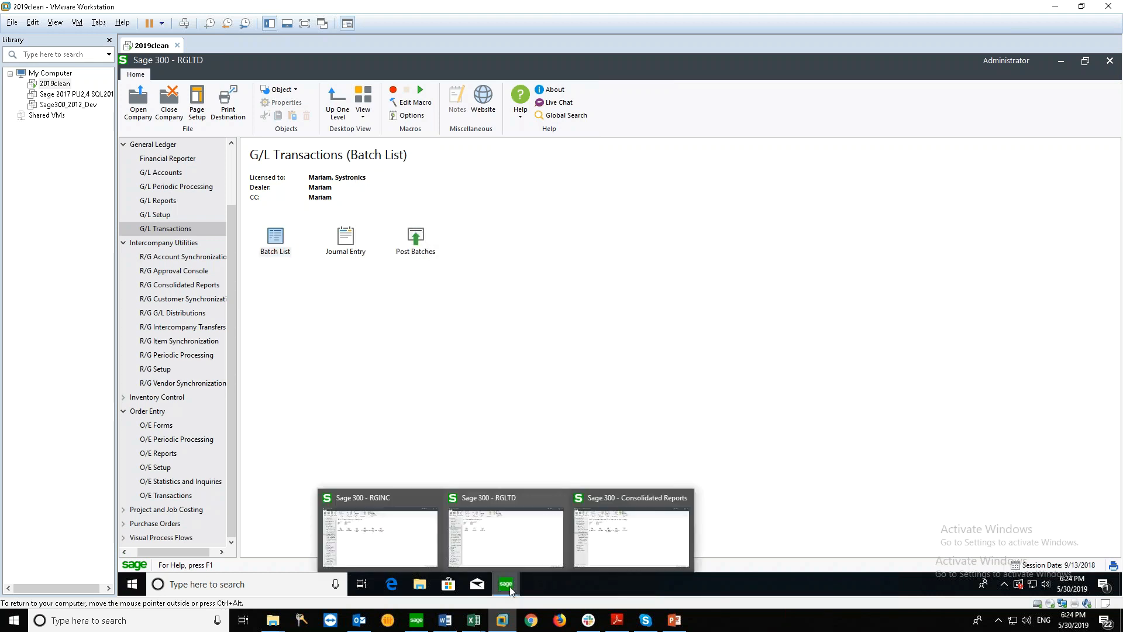
click(400, 535)
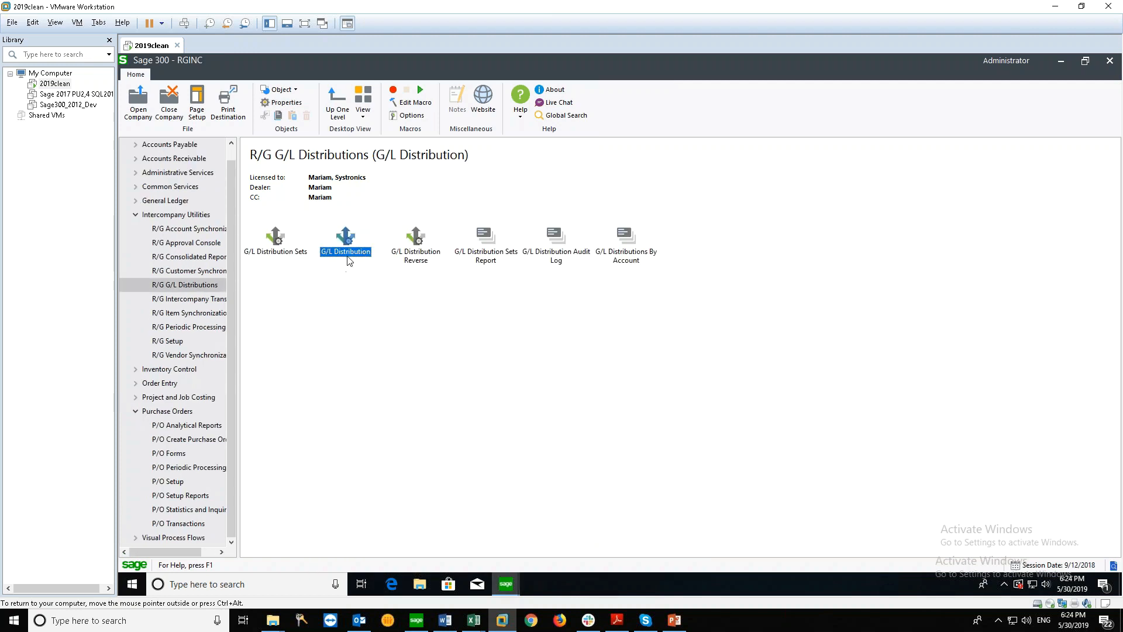
click(484, 238)
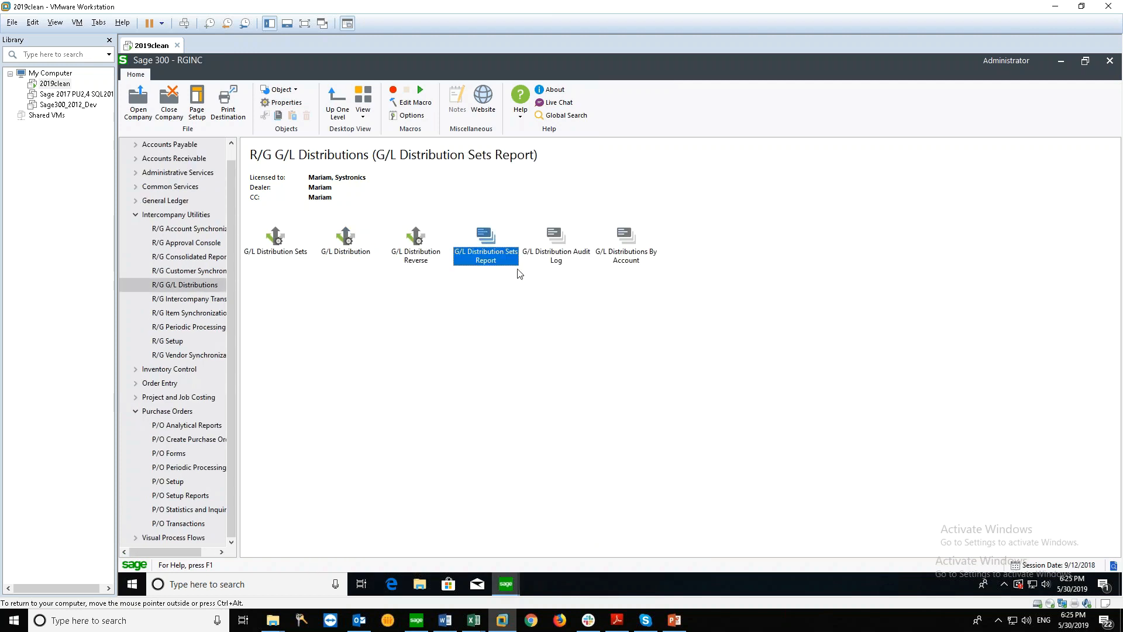
click(554, 240)
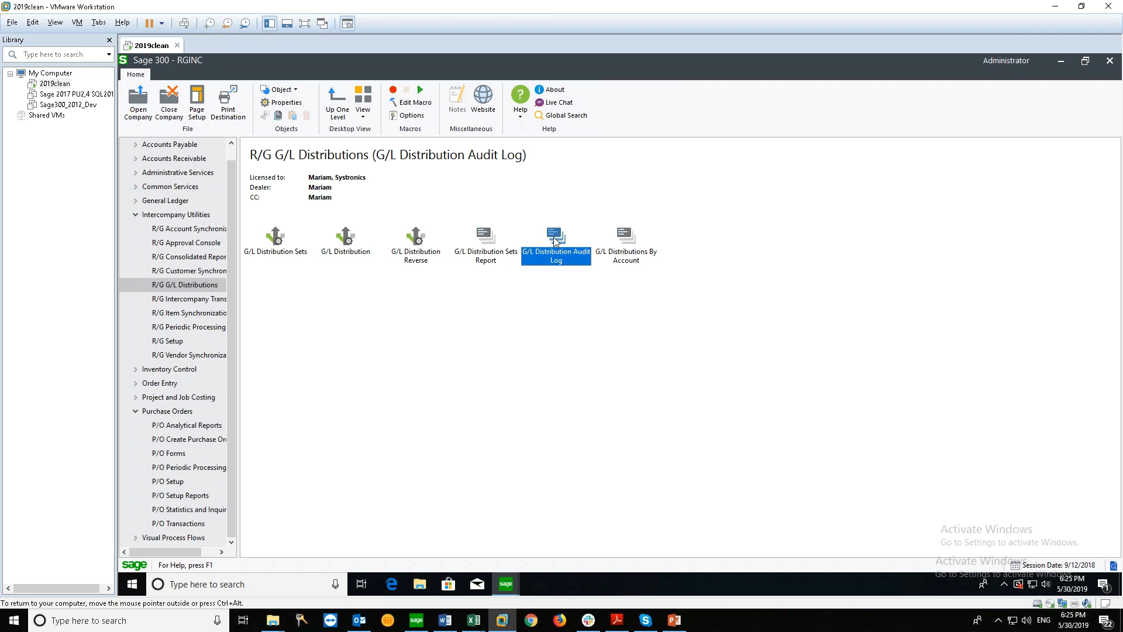
Step: Switch to PowerPoint, present the slides from G/L Distributions to Inventory Transfer, and end the slide show
click(674, 619)
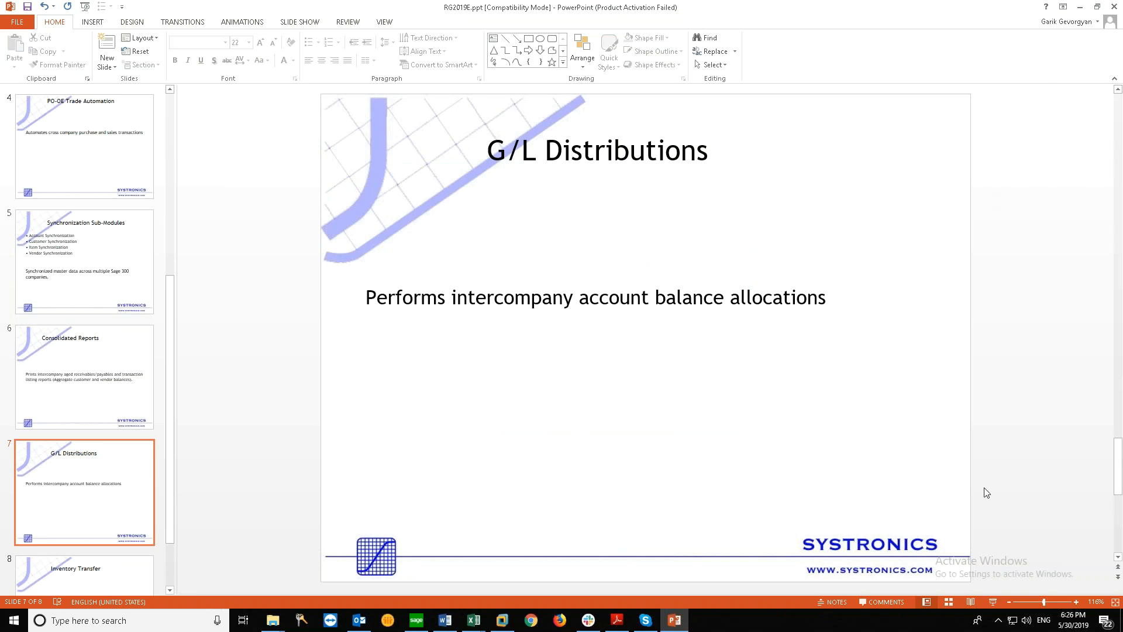
click(993, 601)
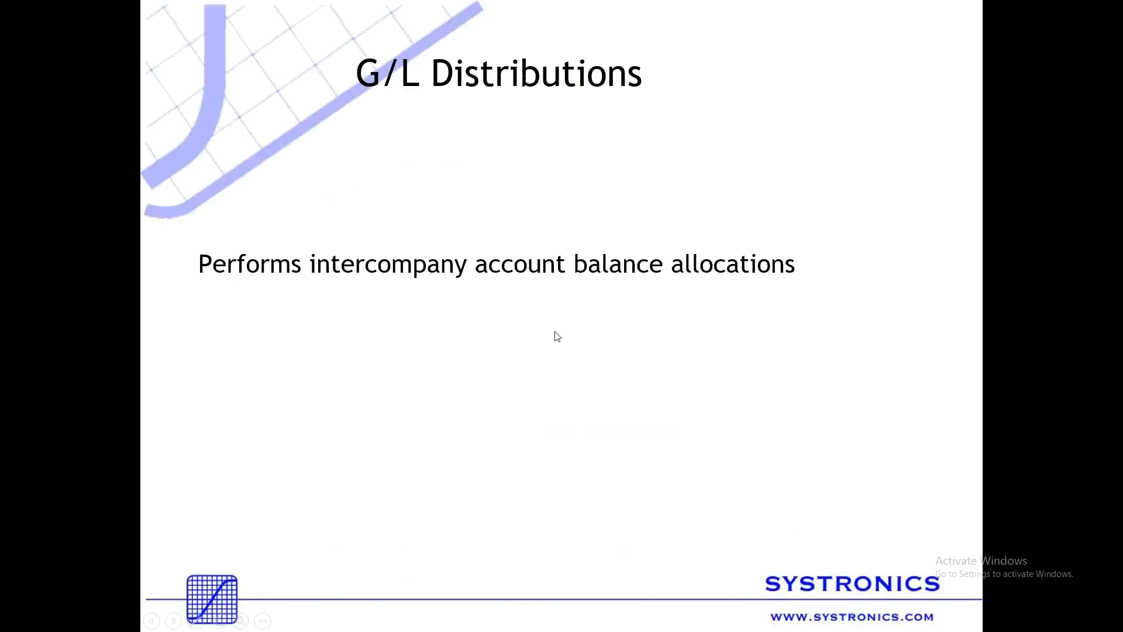
click(557, 336)
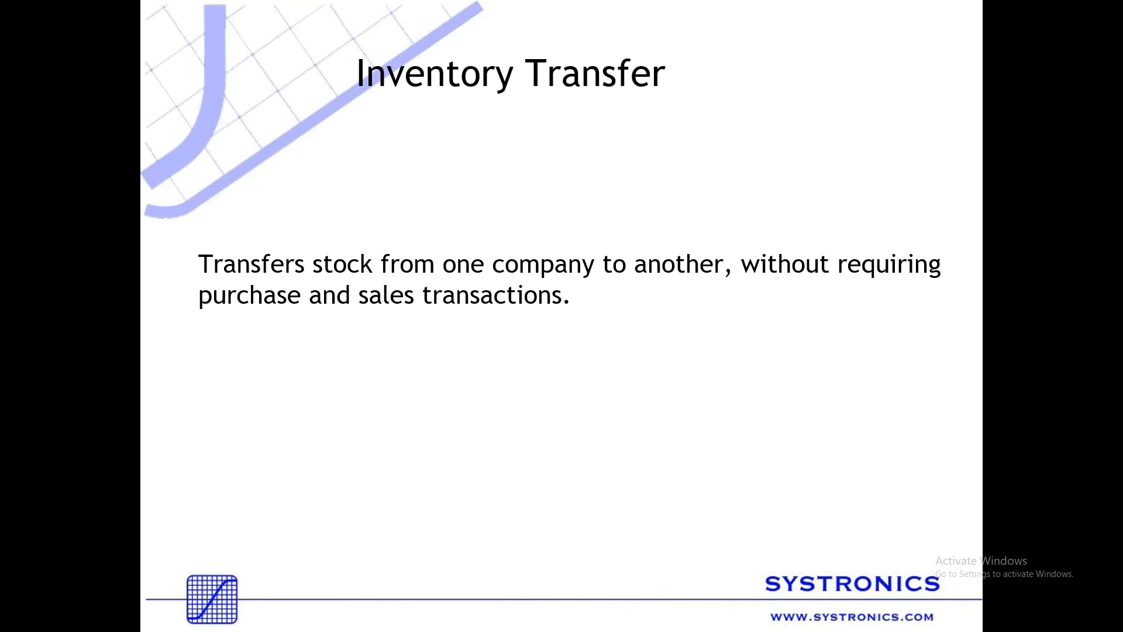
key(Escape)
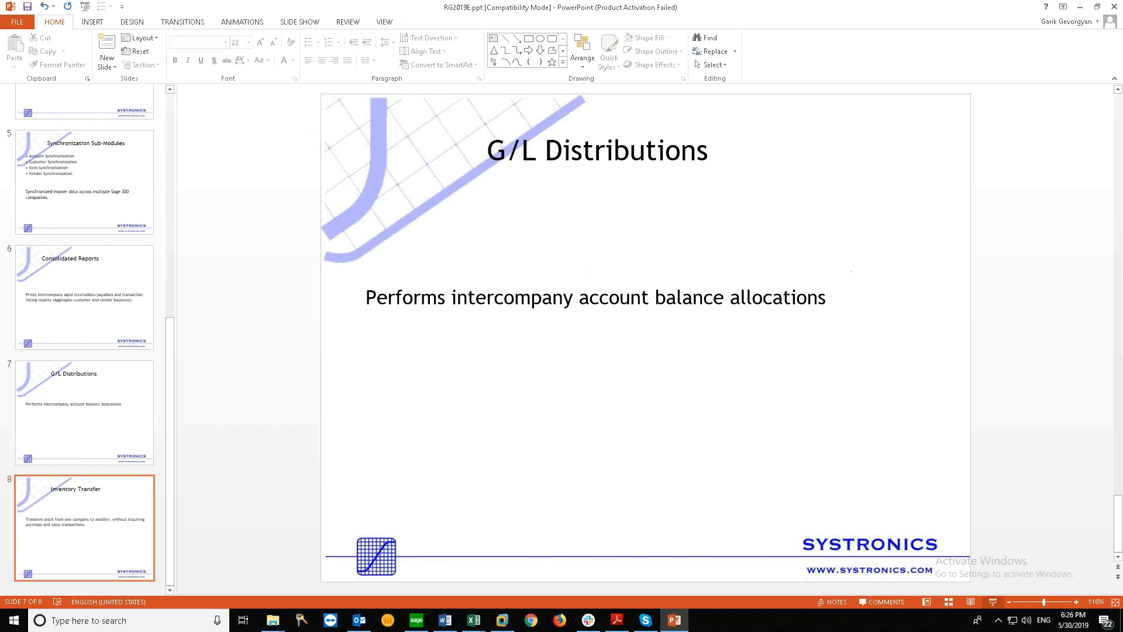
Step: Return to Sage 300 and start an intercompany inventory transfer in RGINC with document number TESTTR and destination company RGLTD
click(501, 620)
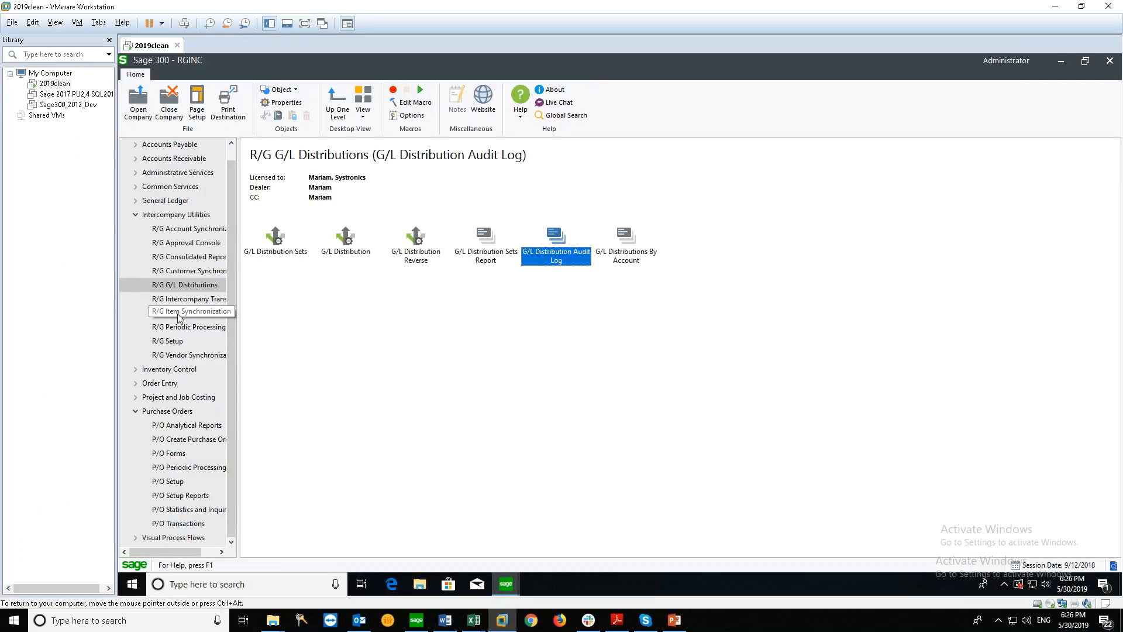
click(174, 299)
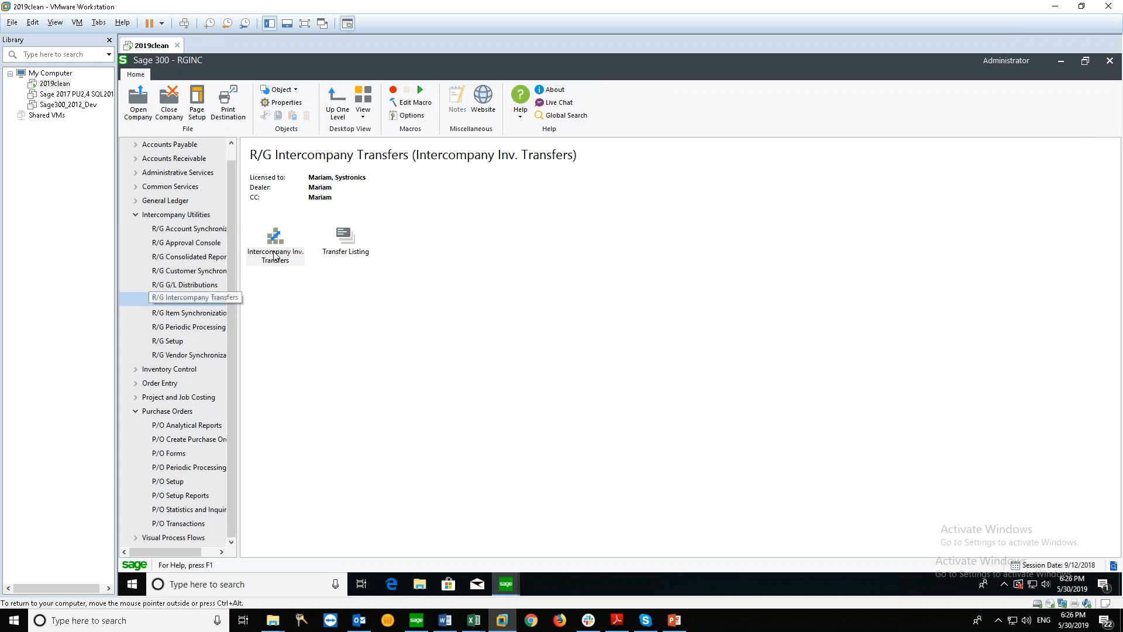
double_click(280, 249)
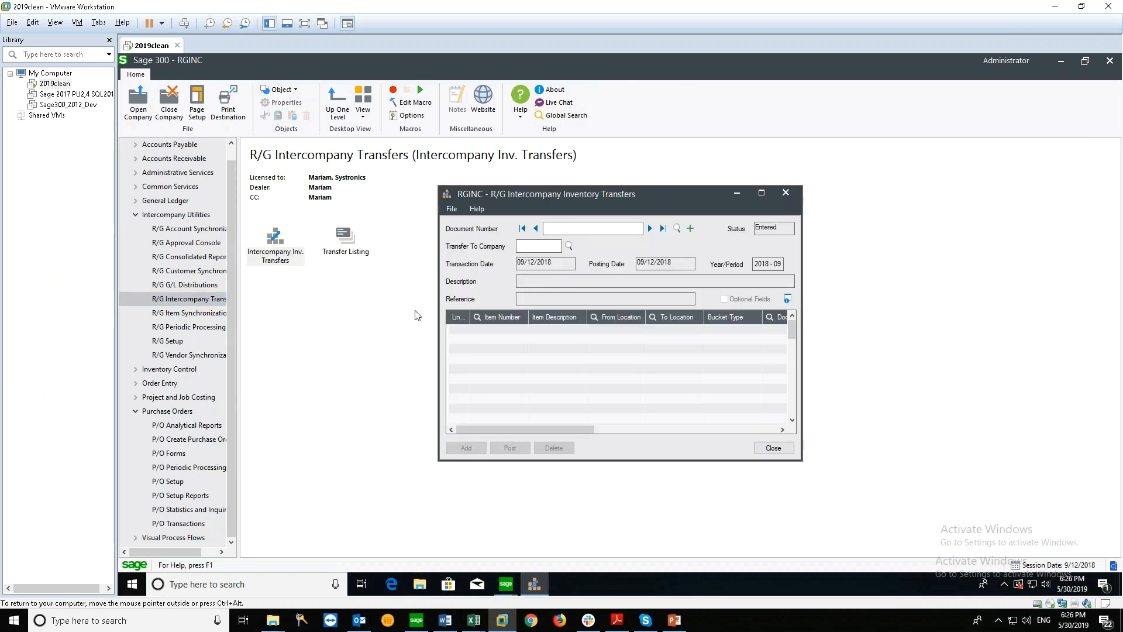
drag(686, 195, 620, 209)
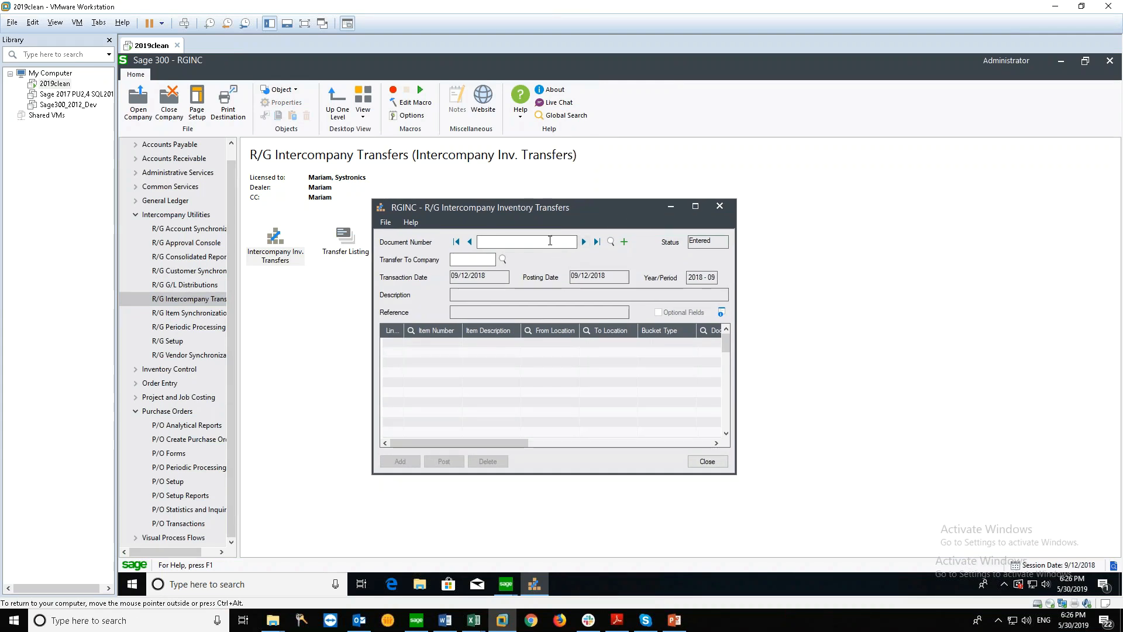
text(TESTTR)
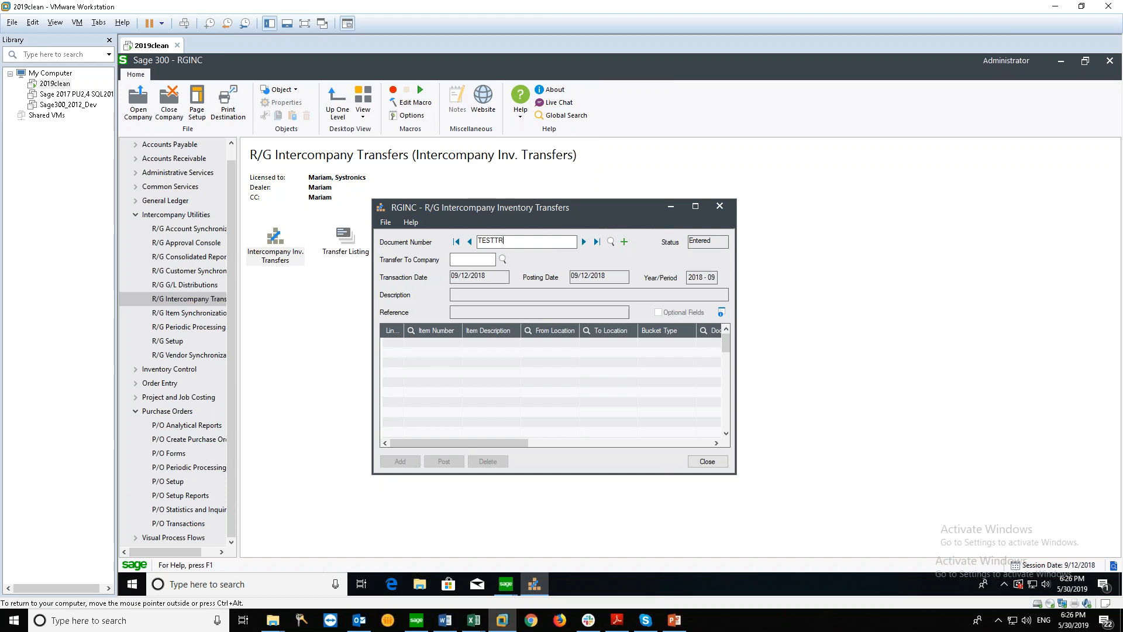
click(502, 261)
click(216, 233)
click(421, 274)
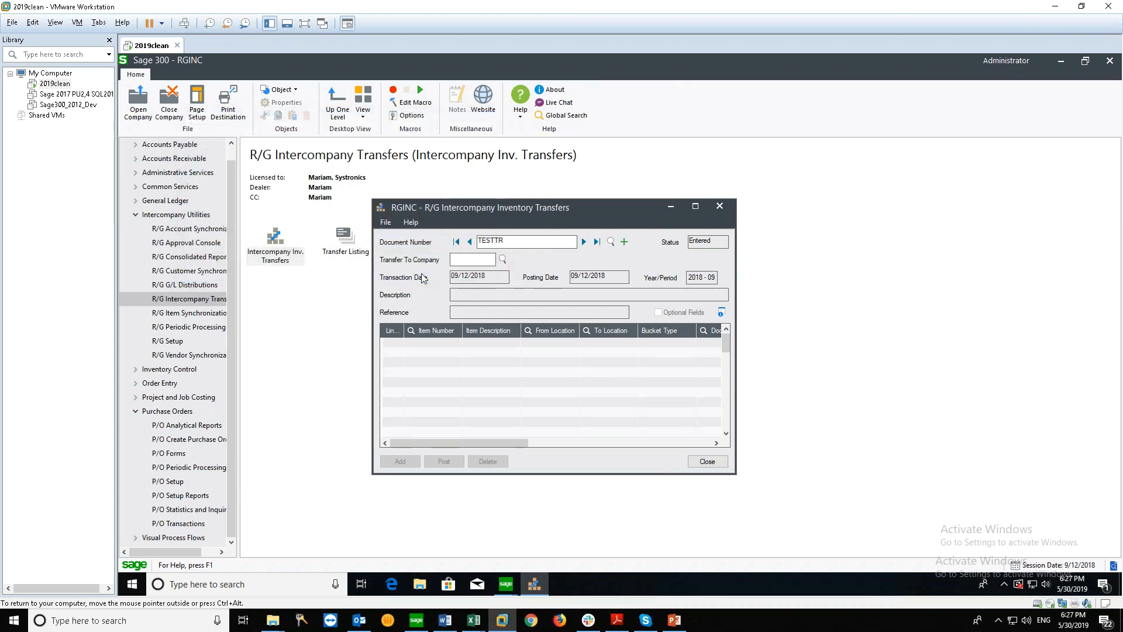
key(Tab)
Step: Enter a transfer line for item A1-105/0 from location 1 to location 2 with a quantity of 2
click(436, 343)
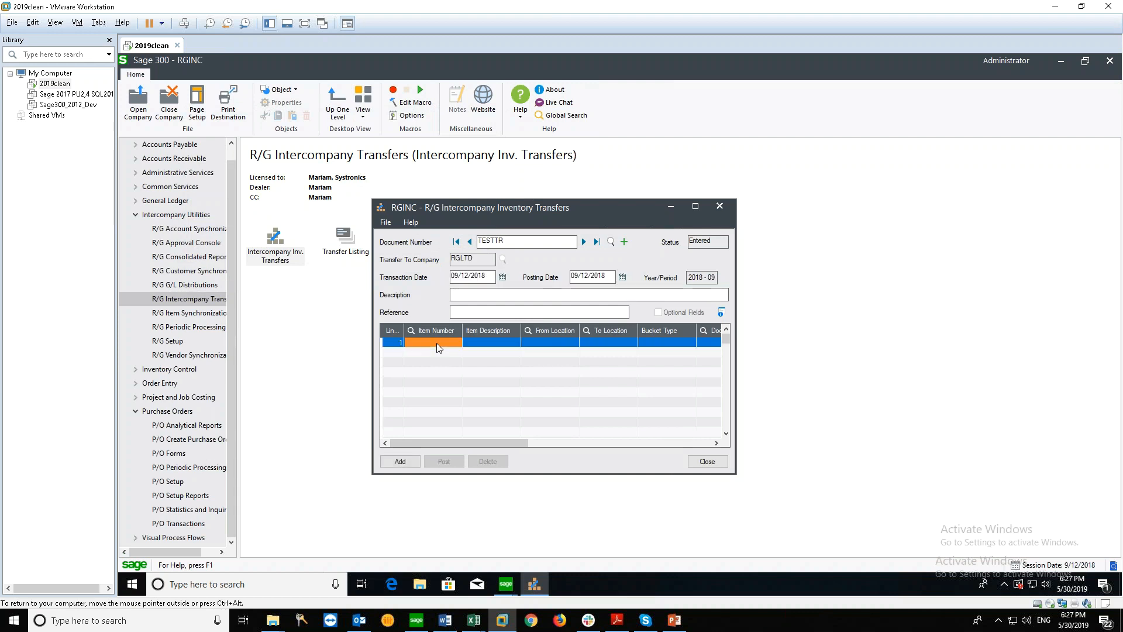
key(F5)
click(218, 240)
click(422, 270)
click(535, 343)
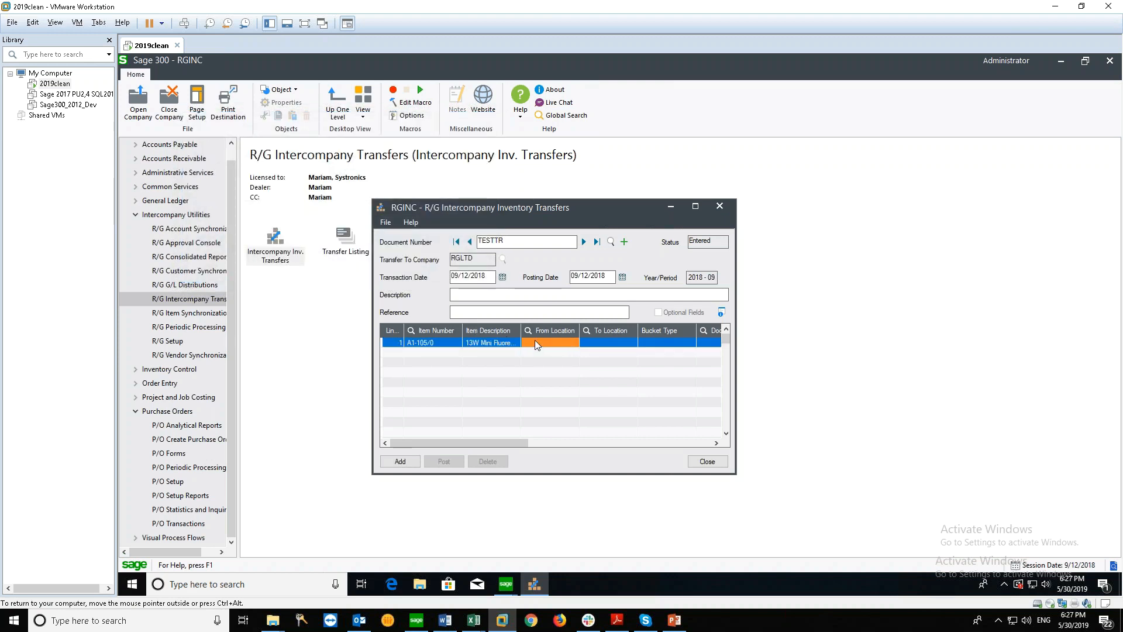
click(535, 342)
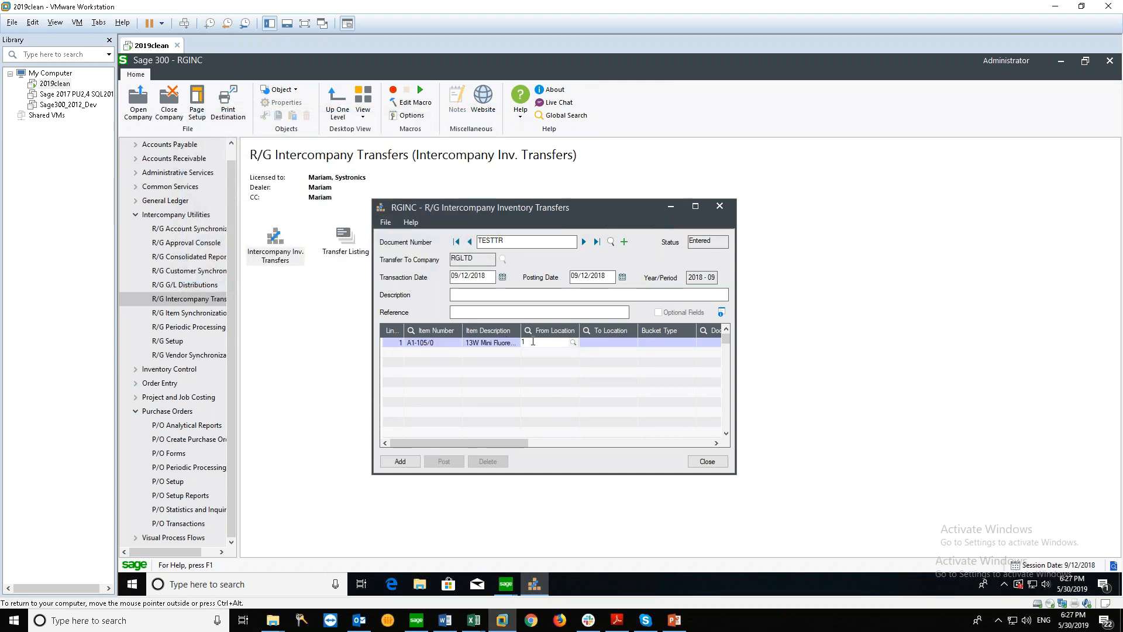
click(597, 342)
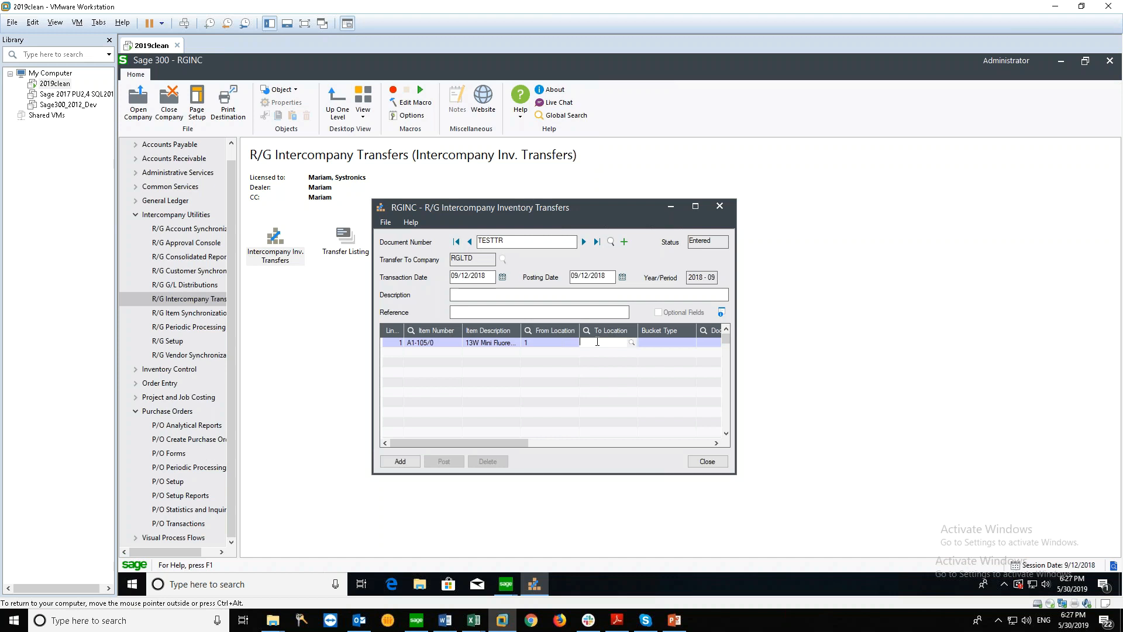
text(2)
key(Tab)
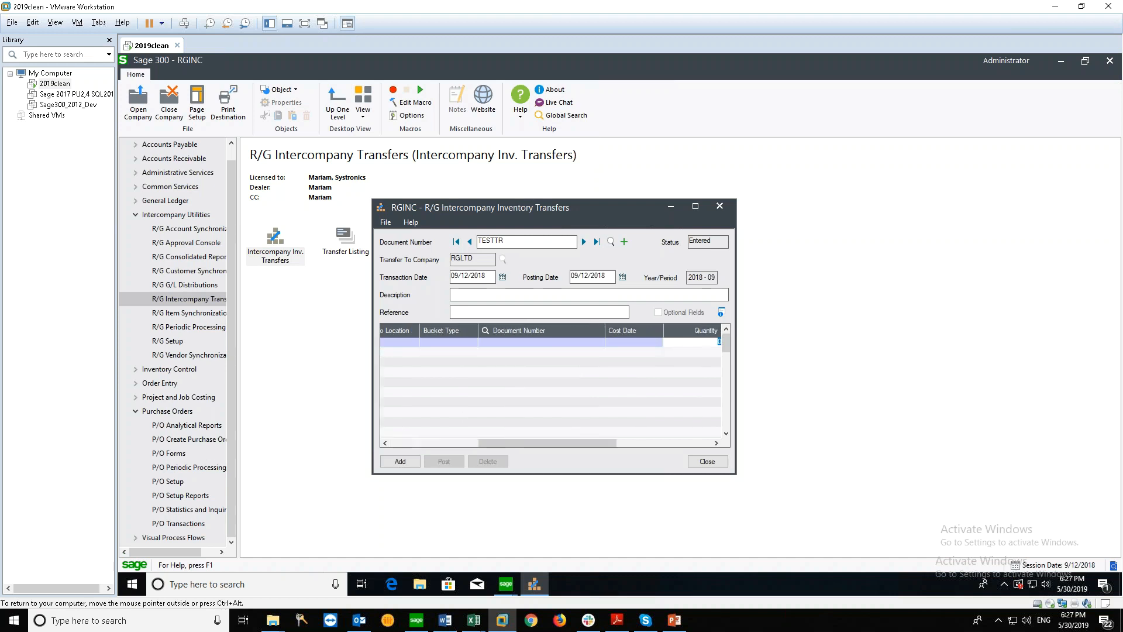
text(2)
key(Tab)
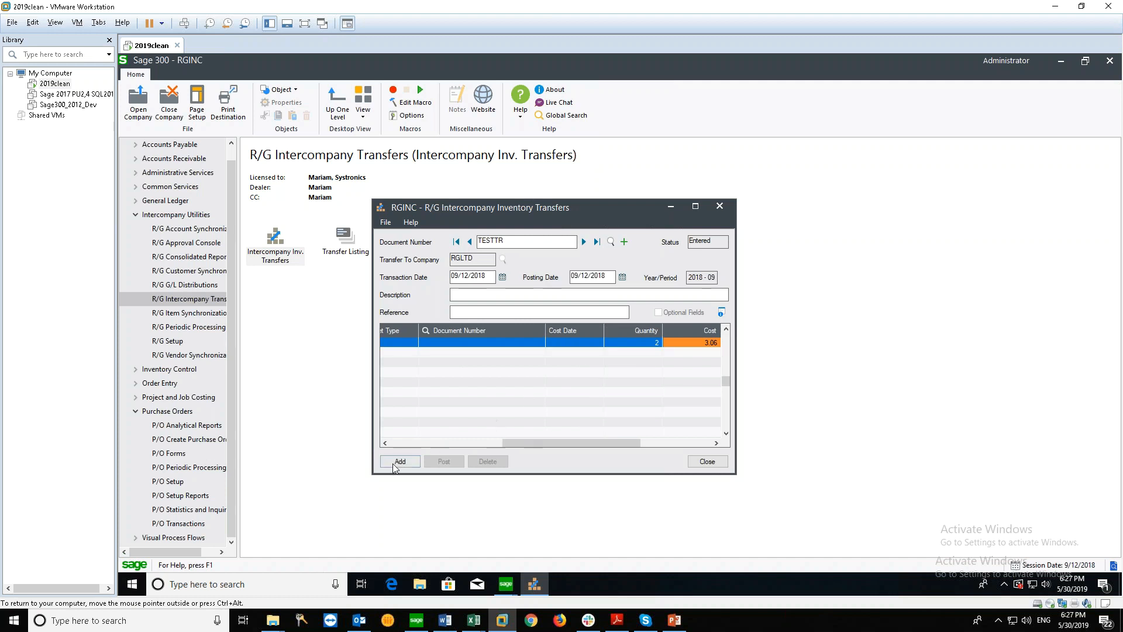
Step: Add and post transfer TESTTR, dismiss the message, and close Intercompany Inventory Transfers
click(396, 461)
click(445, 462)
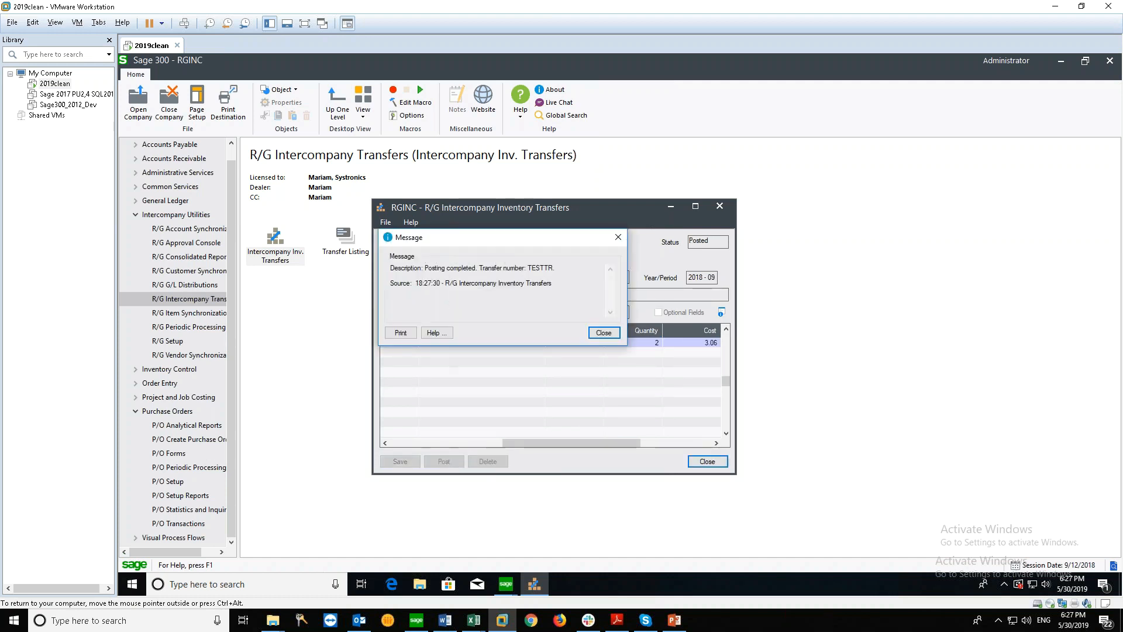
click(608, 333)
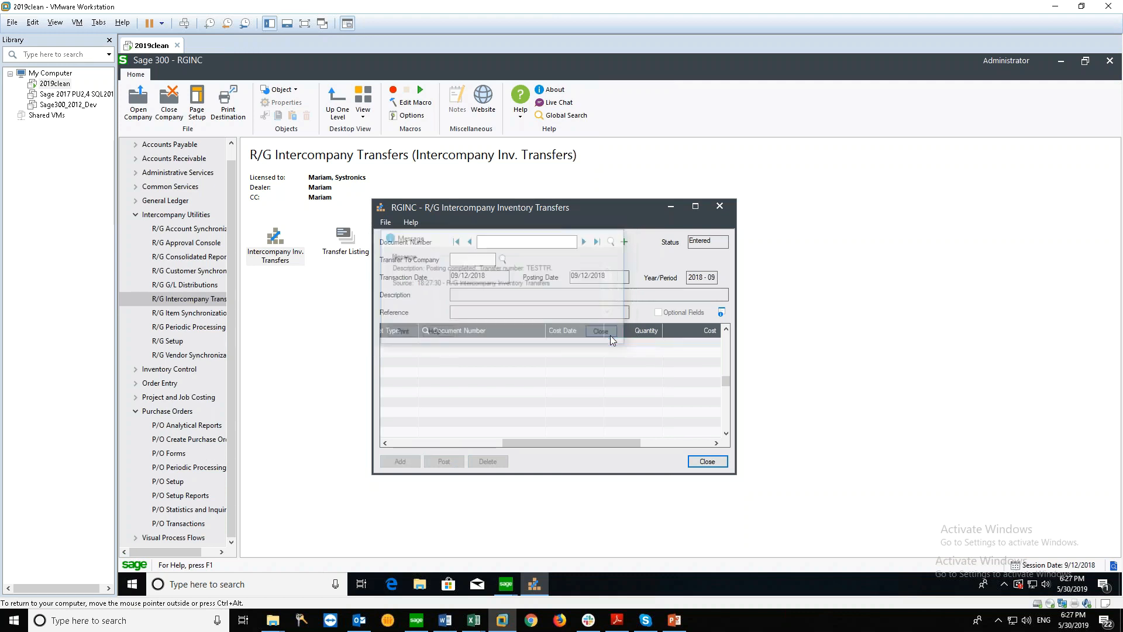
click(716, 461)
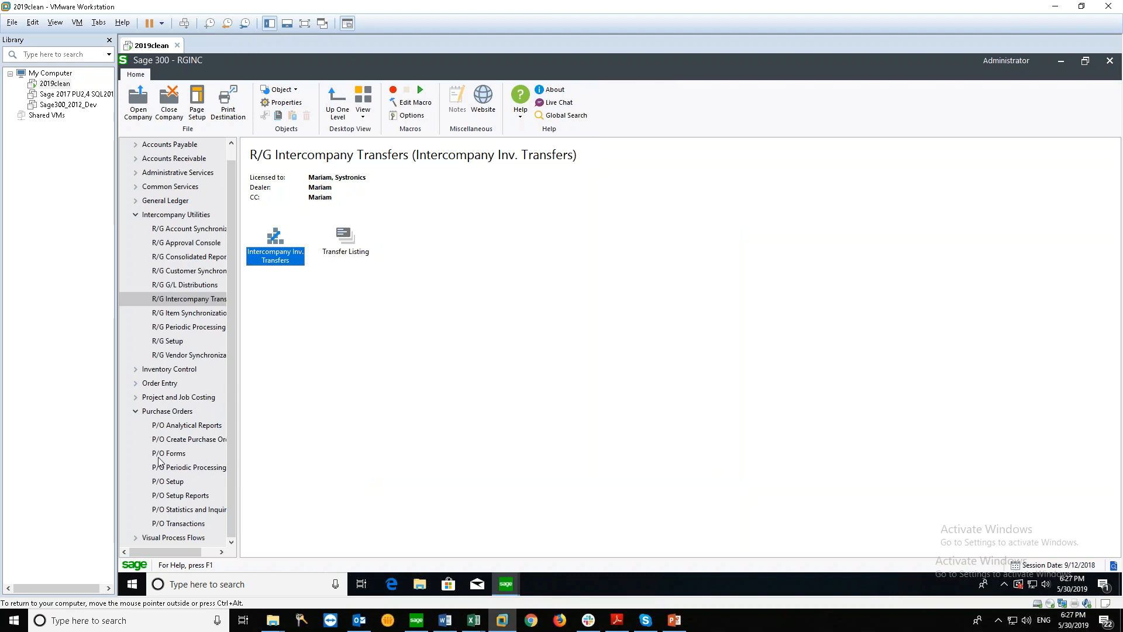
Step: Open I/C Adjustments in RGINC, display the adjustment for item A1-105/0, and examine its type, location, quantity and cost
click(136, 411)
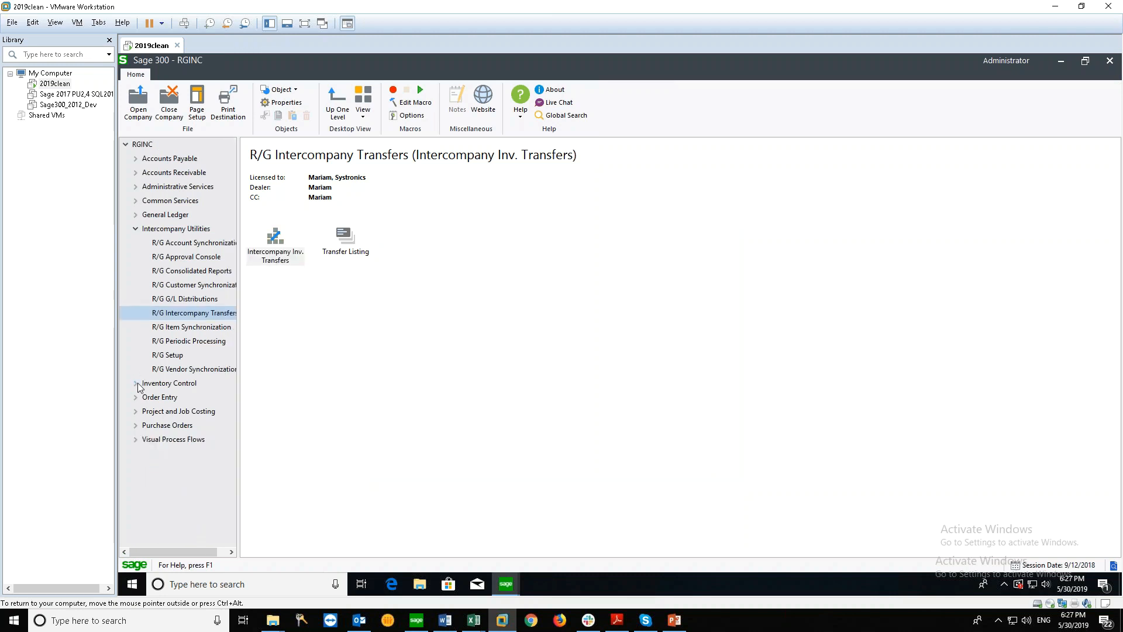
click(136, 385)
click(175, 510)
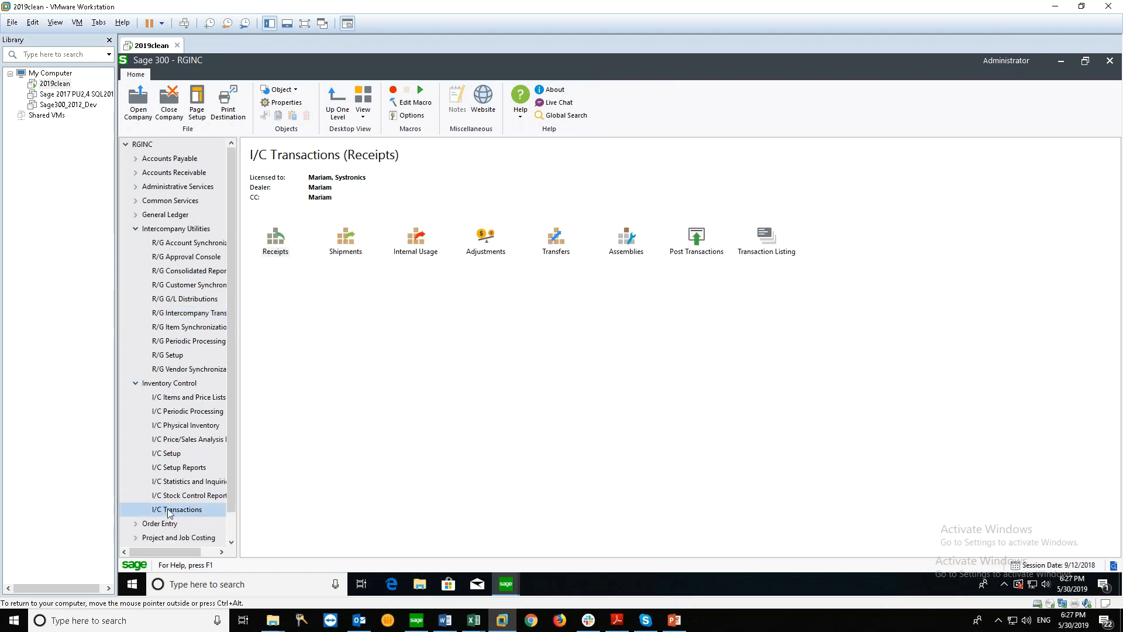
double_click(483, 241)
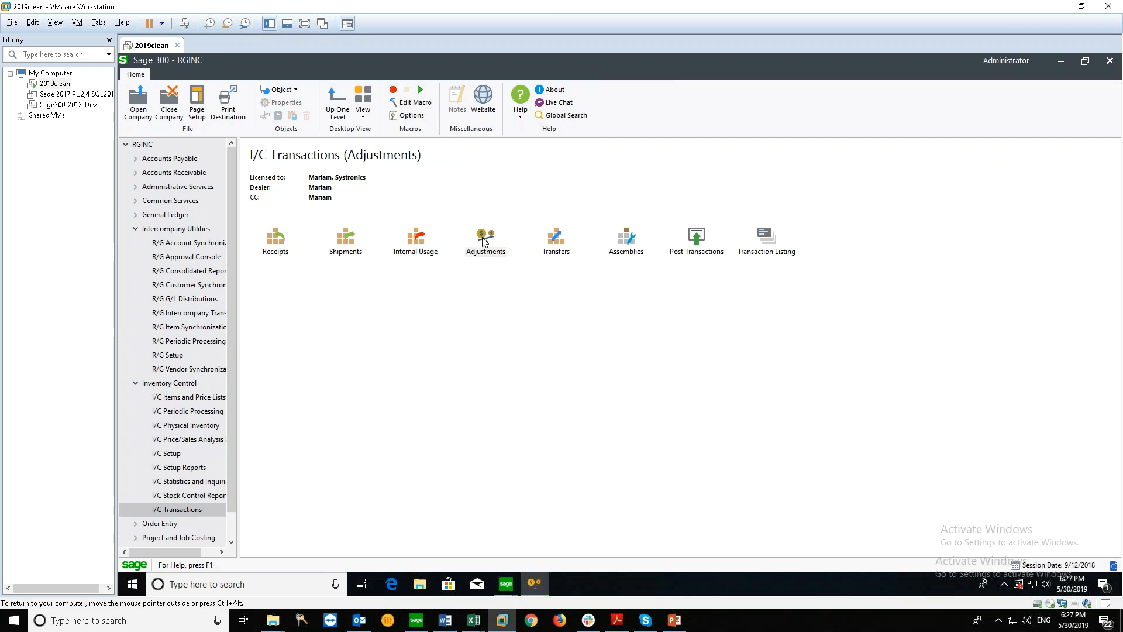
click(637, 241)
click(496, 240)
click(496, 241)
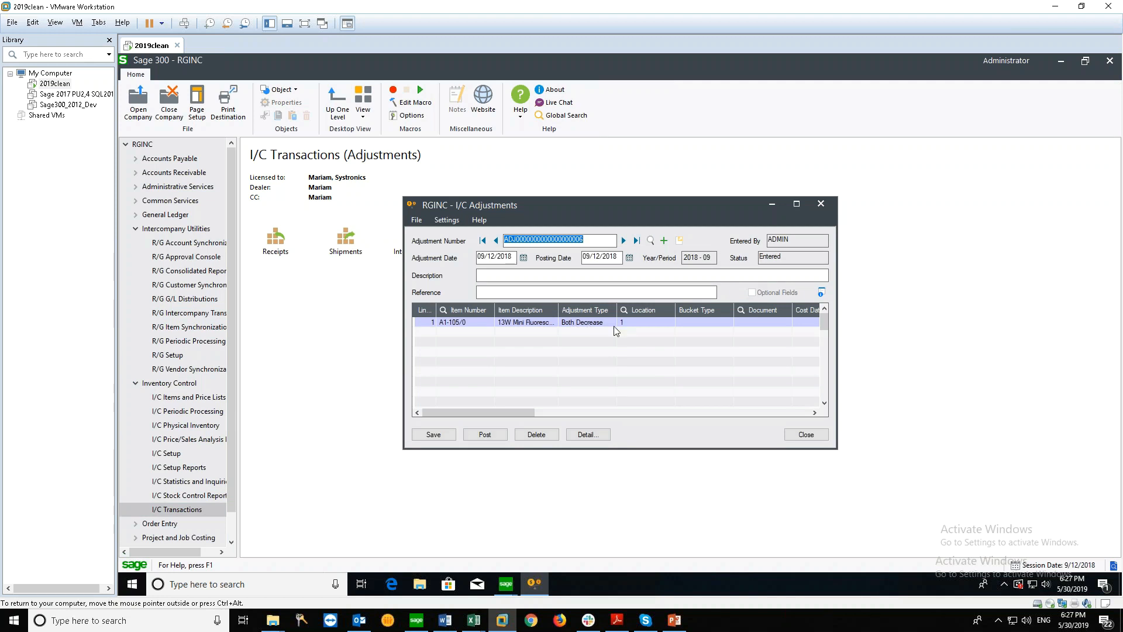
drag(528, 413, 564, 414)
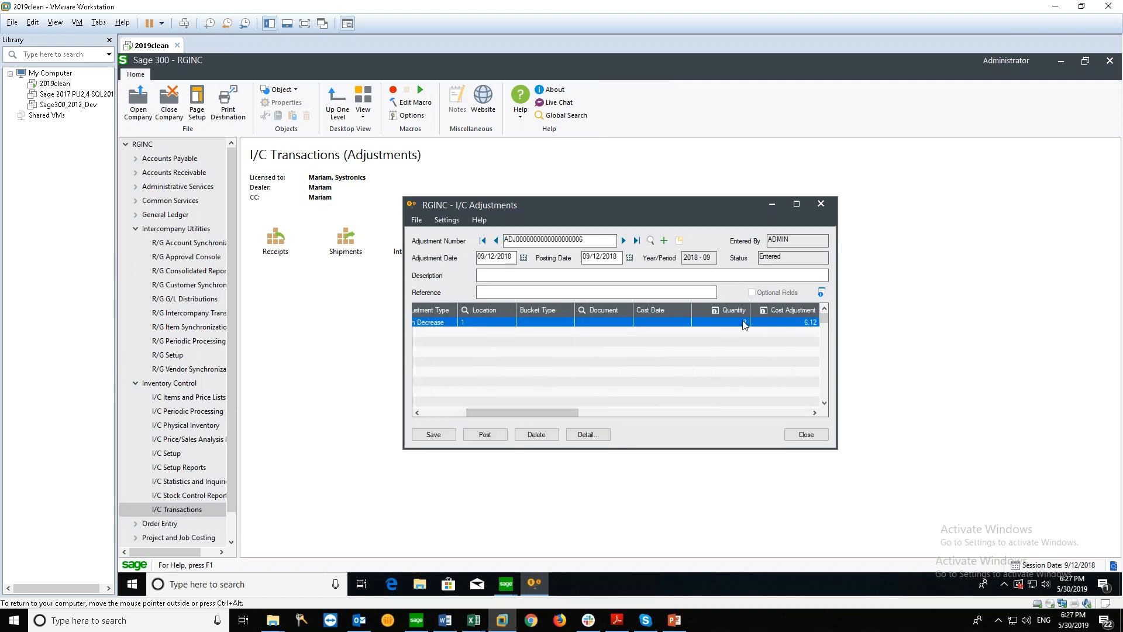
Step: Close the RGINC adjustment, switch to company RGLTD, and open I/C Adjustments there
drag(539, 412, 466, 413)
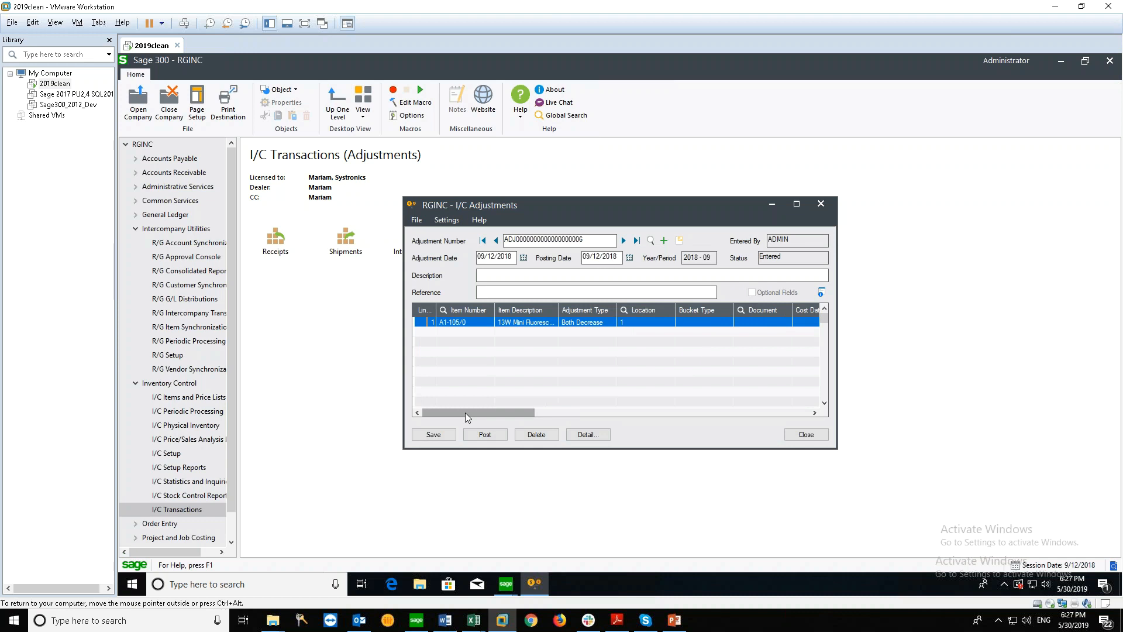
click(806, 435)
mouse_move(501, 581)
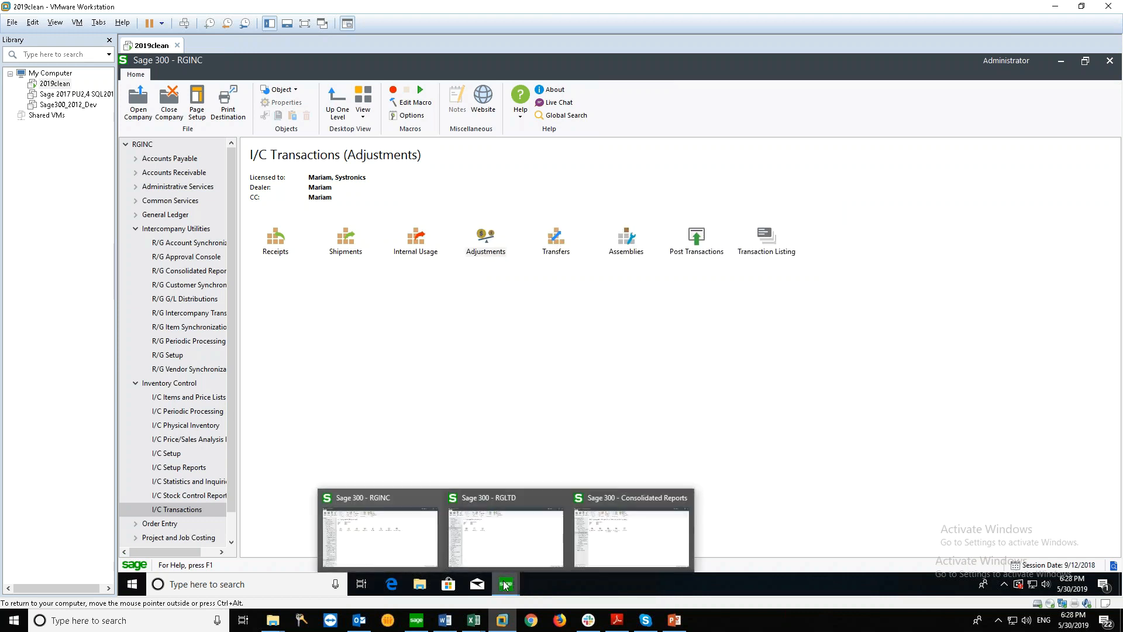
click(504, 532)
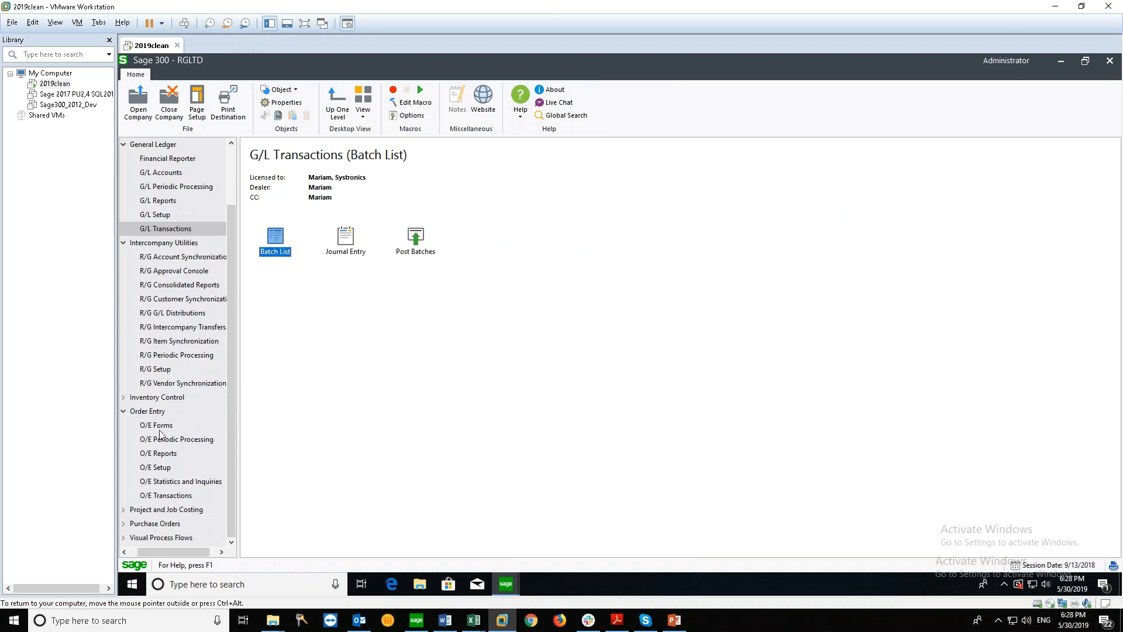
click(124, 398)
click(170, 523)
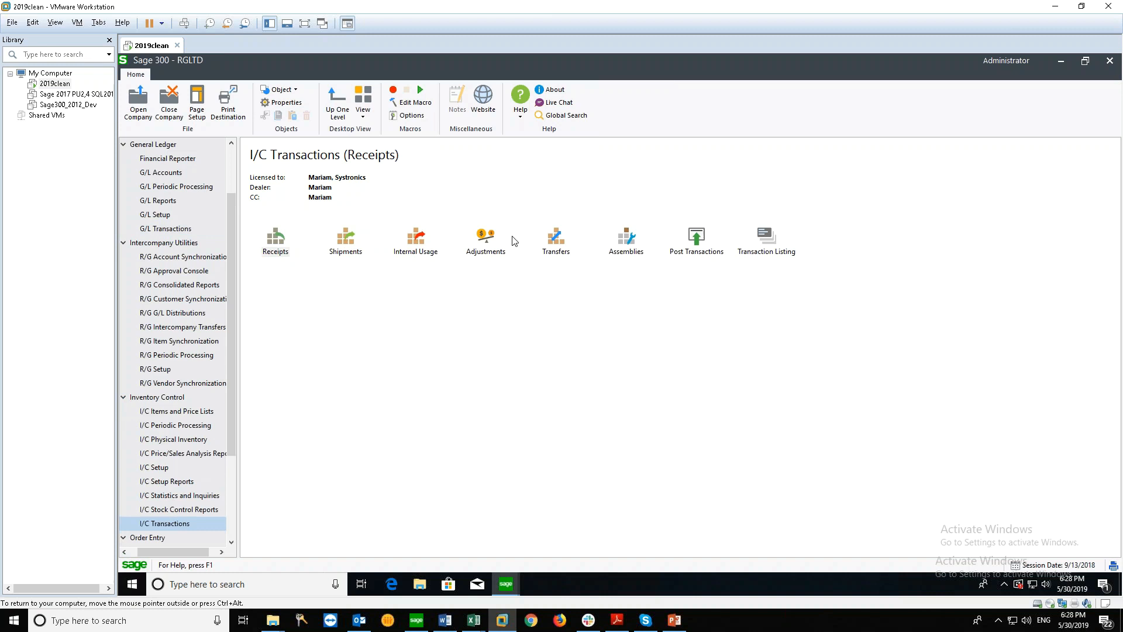
double_click(486, 237)
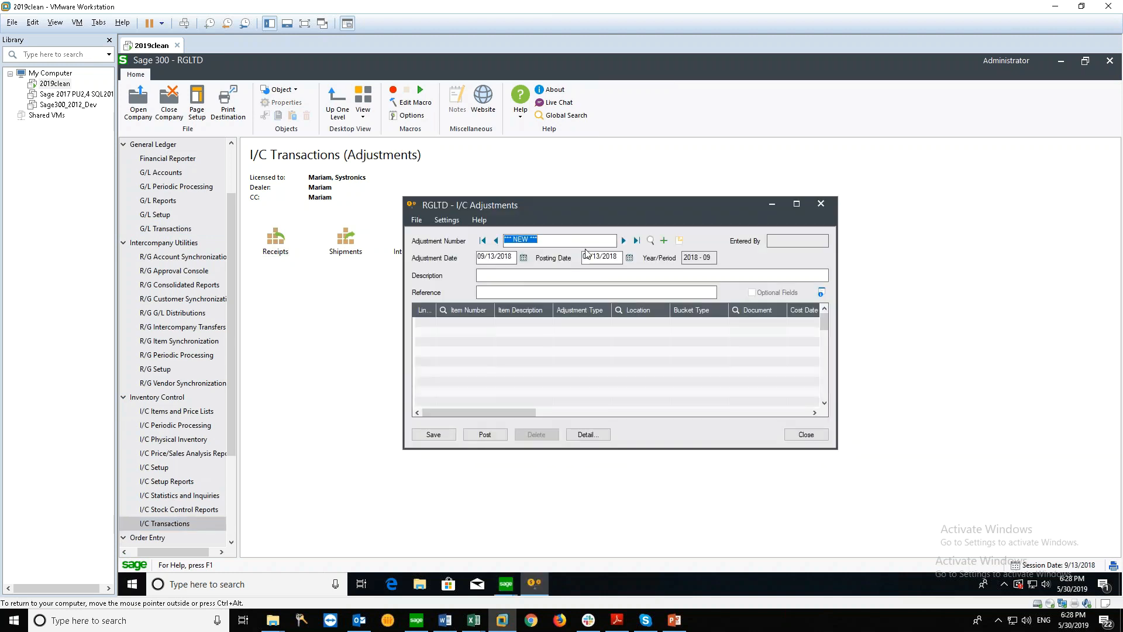
Step: Examine the item, adjustment type and location in RGLTD's last adjustment, then close it and switch to the PowerPoint presentation
click(636, 241)
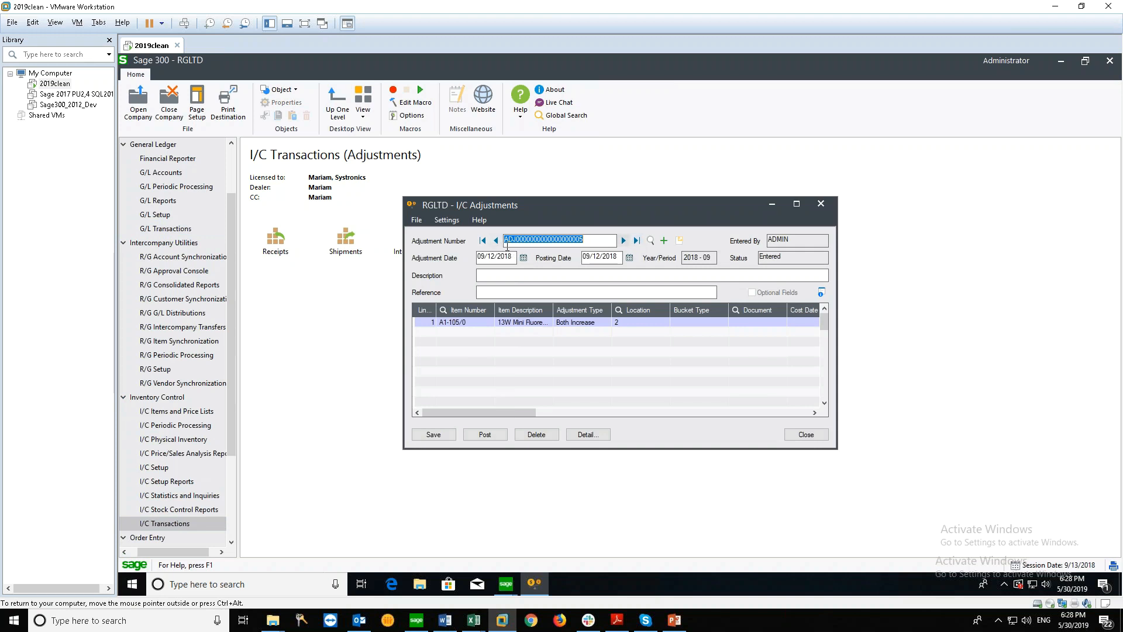
drag(500, 409, 507, 411)
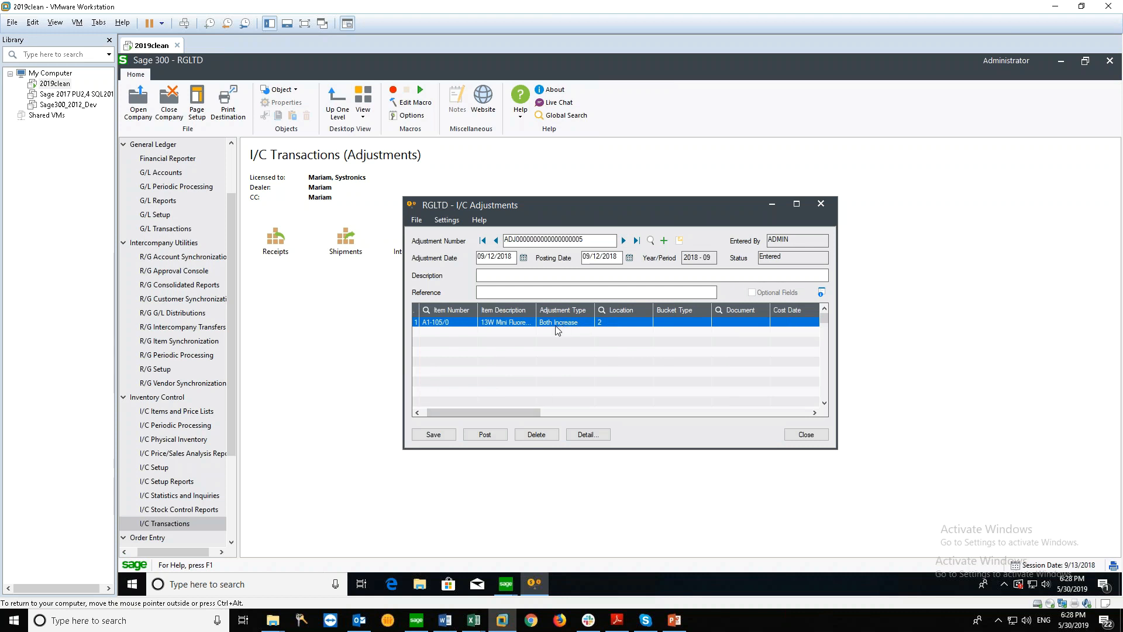
drag(468, 409, 444, 401)
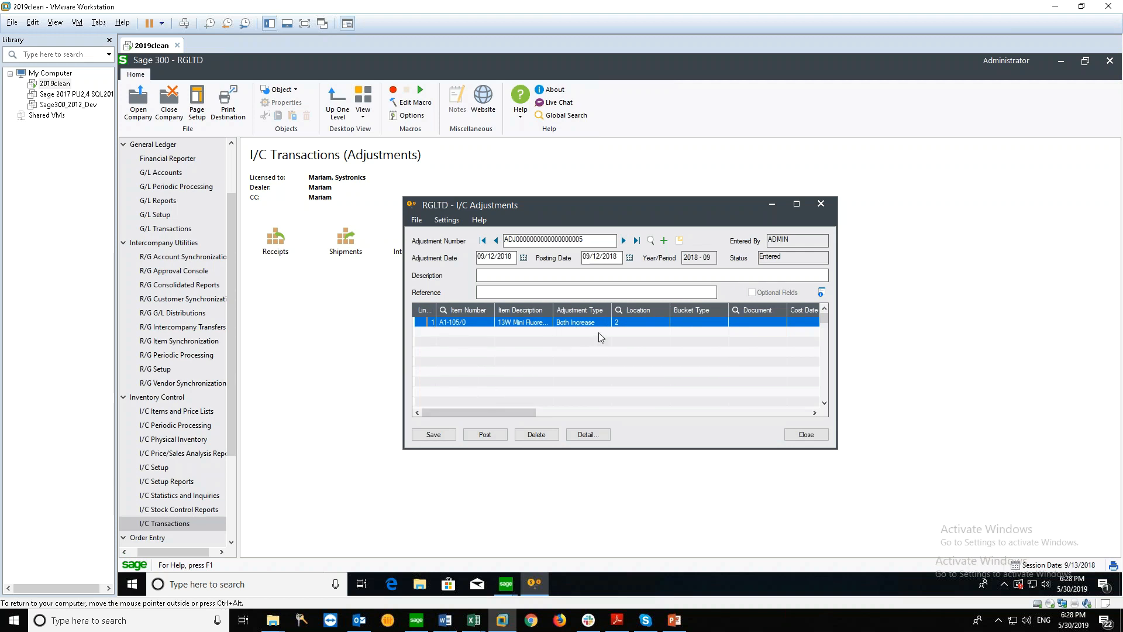
click(801, 433)
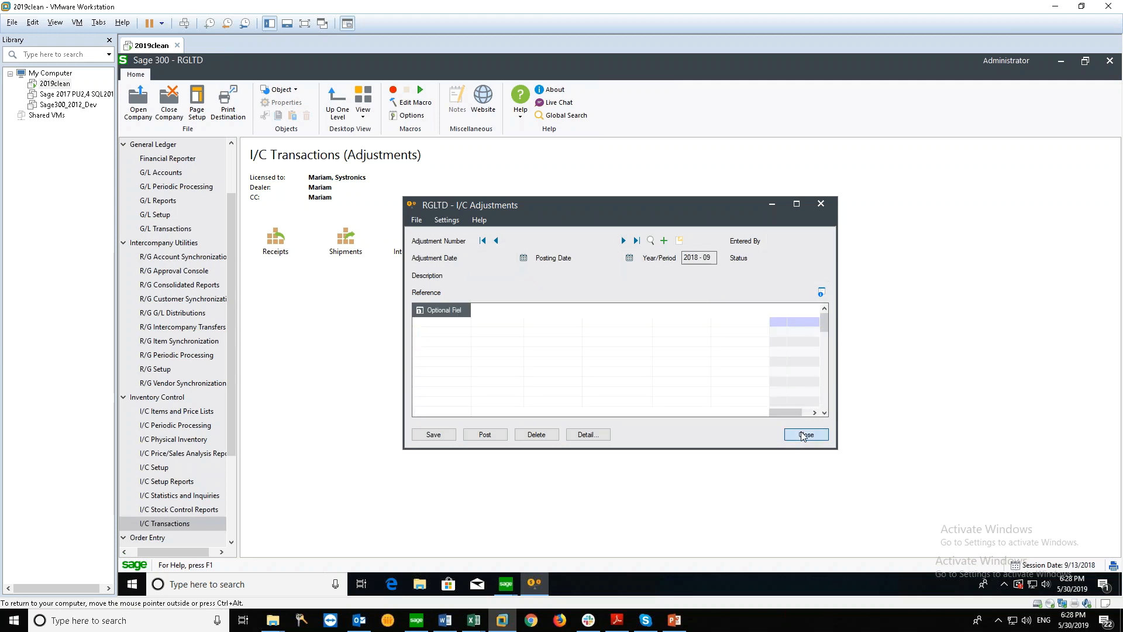
click(676, 620)
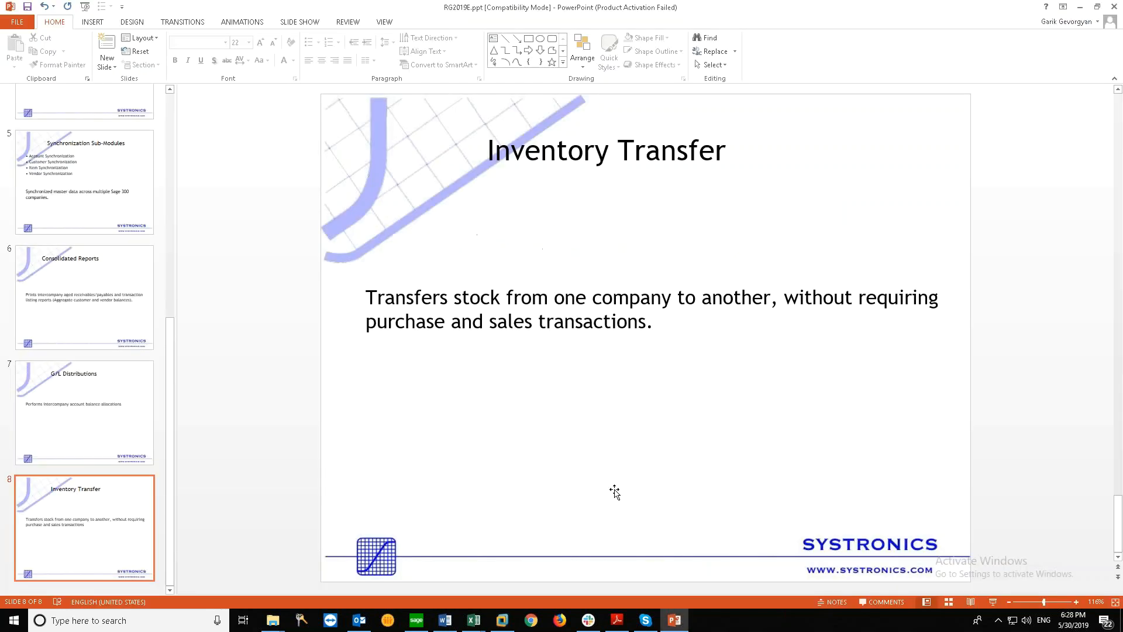